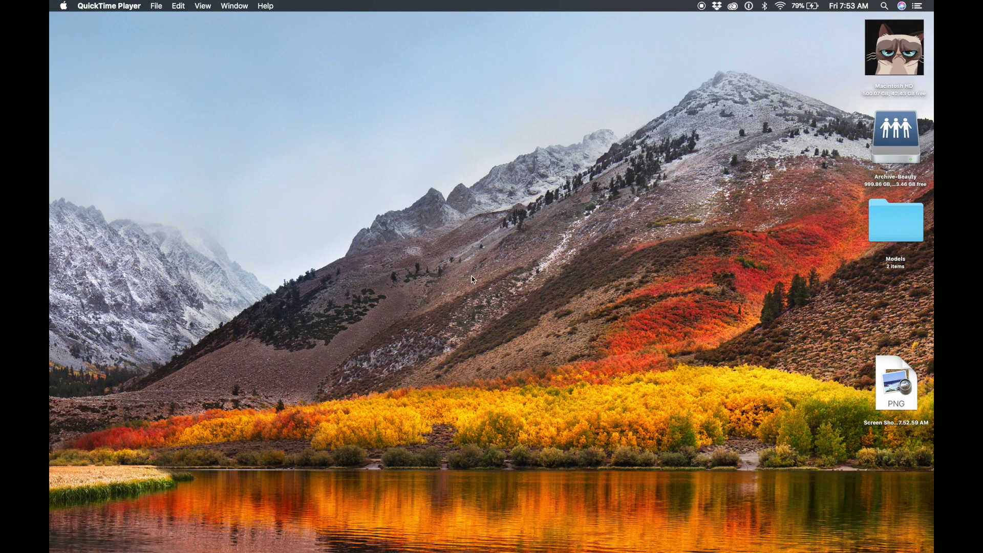
# Bring up Launchpad, leave the utilities folder and page over to the screen with Adobe Dimension CC.
pyautogui.press('F4')
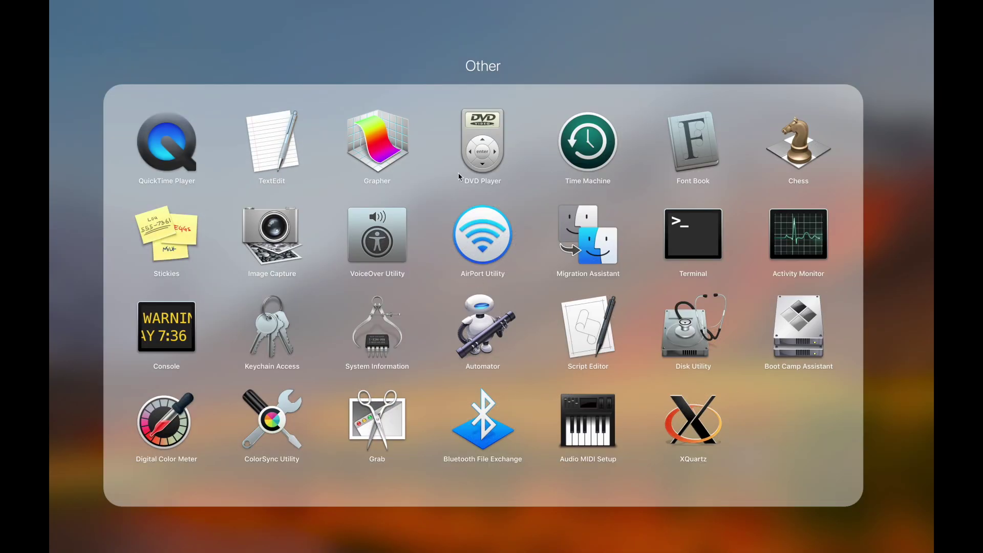
pyautogui.click(906, 210)
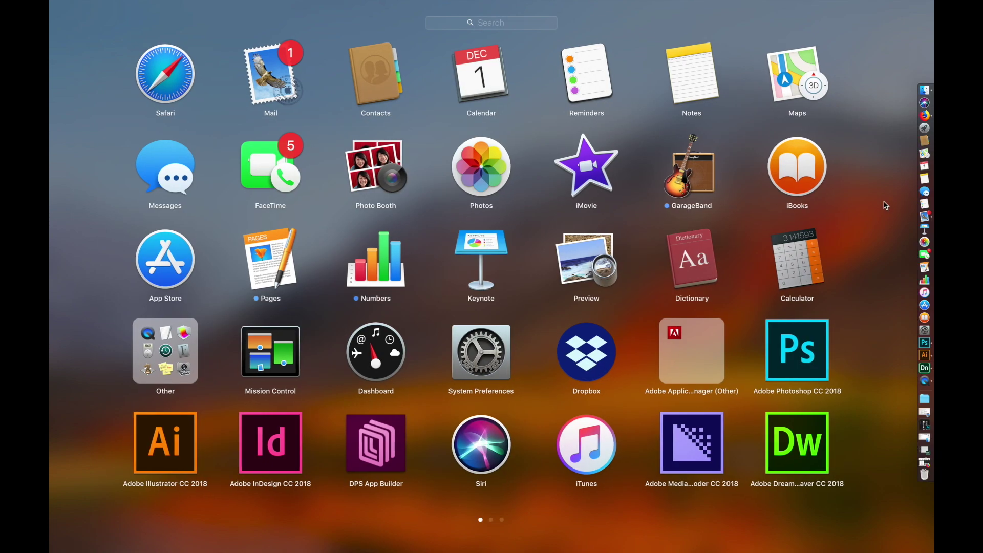
pyautogui.hscroll(5, 884, 203)
pyautogui.click(377, 72)
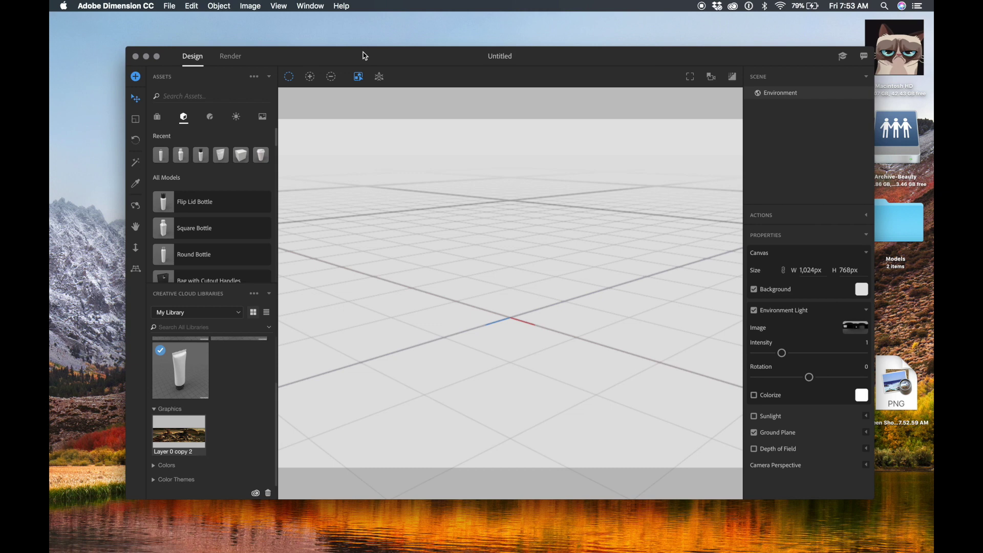
pyautogui.moveTo(363, 53); pyautogui.dragTo(340, 44)
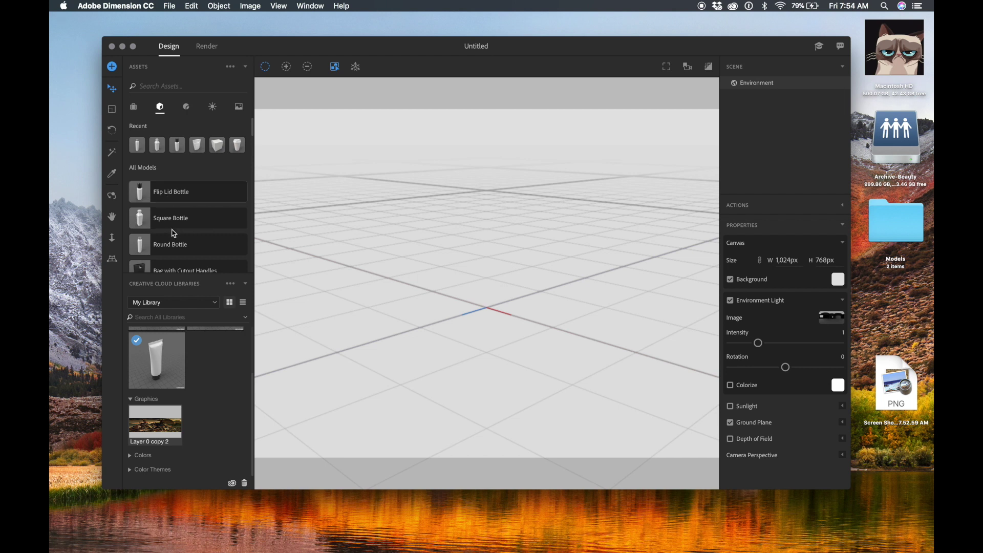
pyautogui.scroll(-2, 179, 238)
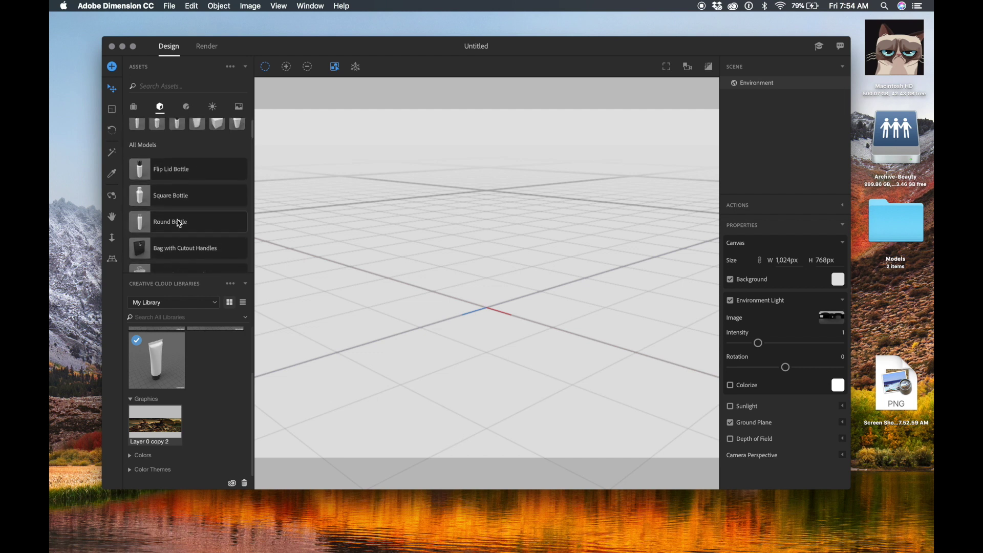
pyautogui.click(179, 218)
pyautogui.click(183, 188)
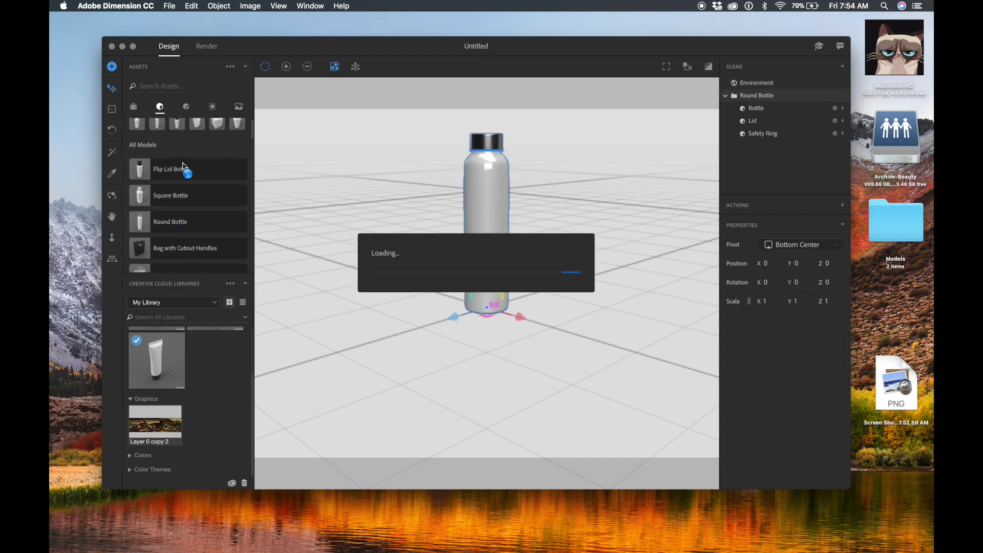
pyautogui.moveTo(524, 320); pyautogui.dragTo(603, 330)
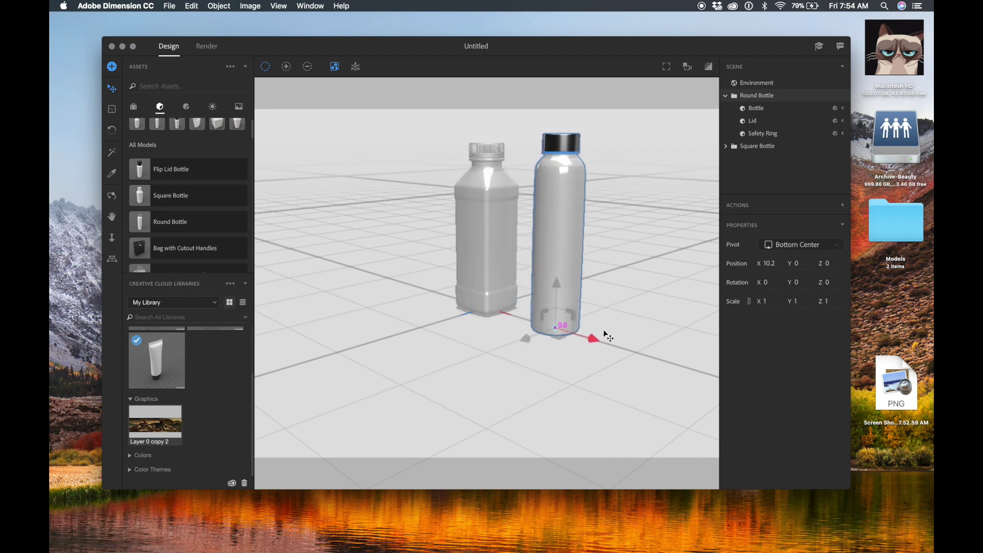
pyautogui.click(509, 306)
pyautogui.moveTo(455, 320); pyautogui.dragTo(366, 361)
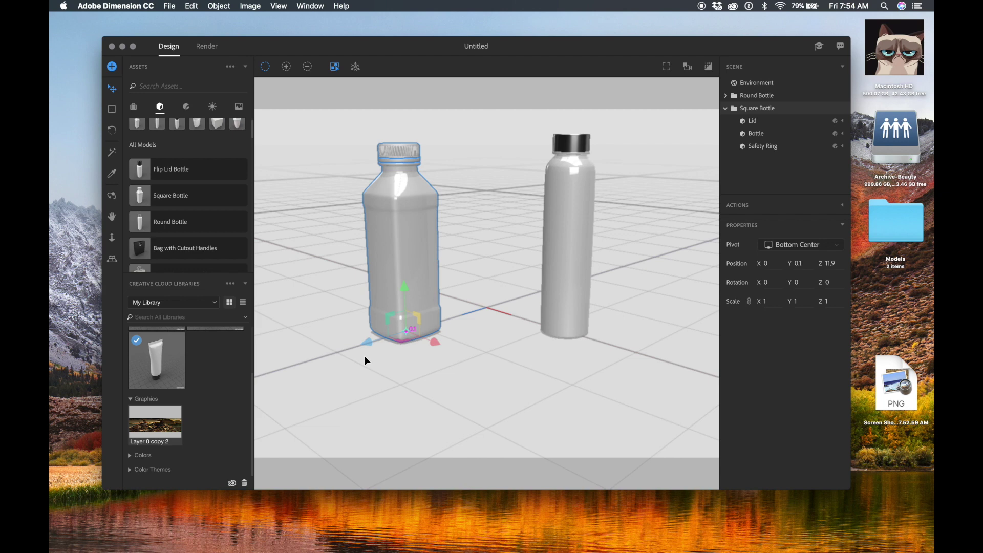
pyautogui.press('super+a')
pyautogui.press('Delete')
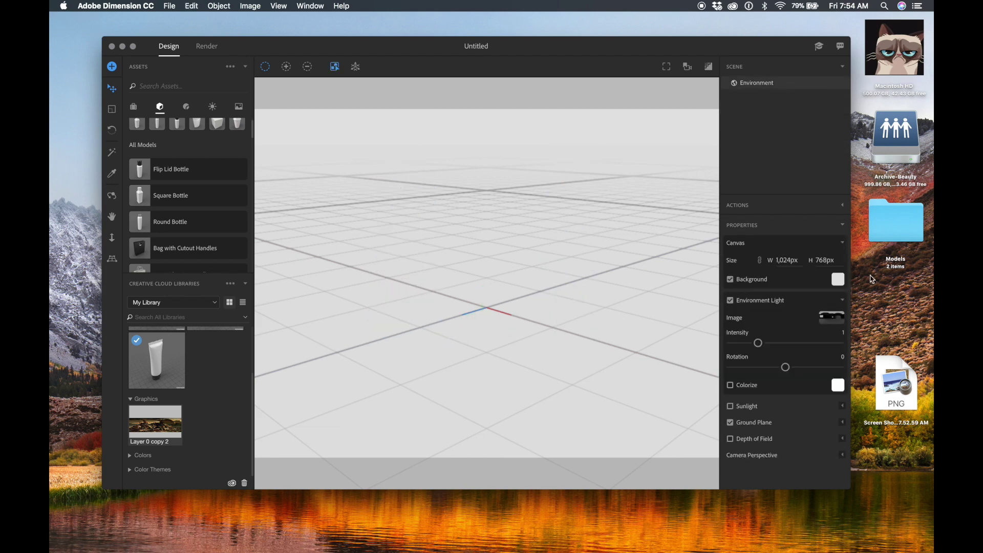
pyautogui.doubleClick(887, 381)
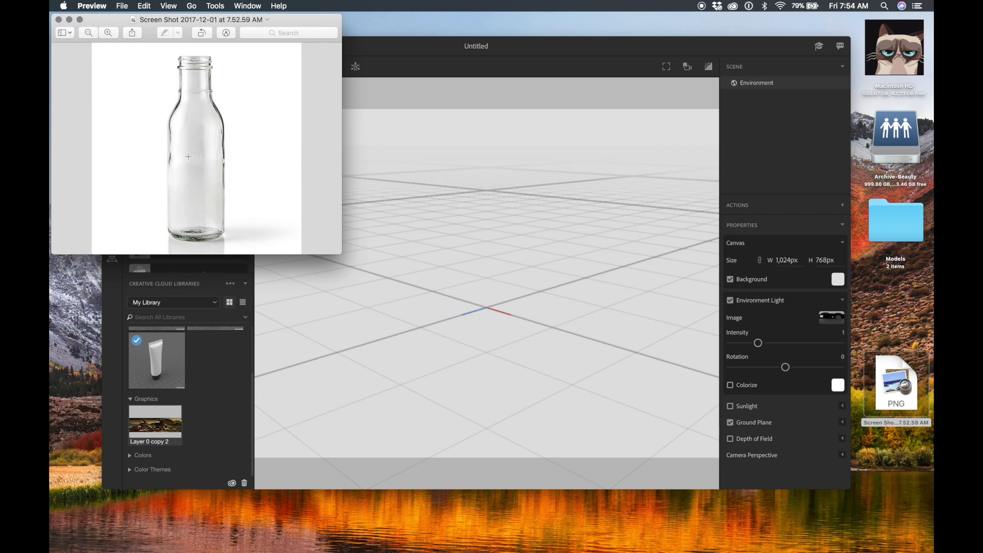
# Close the Preview window and open the bottle screenshot PNG in Adobe Illustrator CC 2018.
pyautogui.click(59, 21)
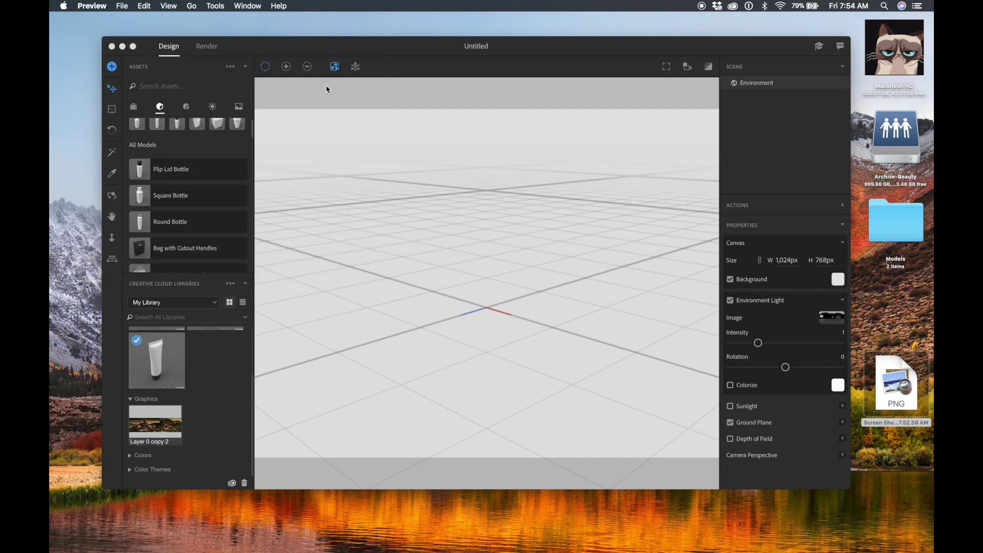
pyautogui.rightClick(886, 391)
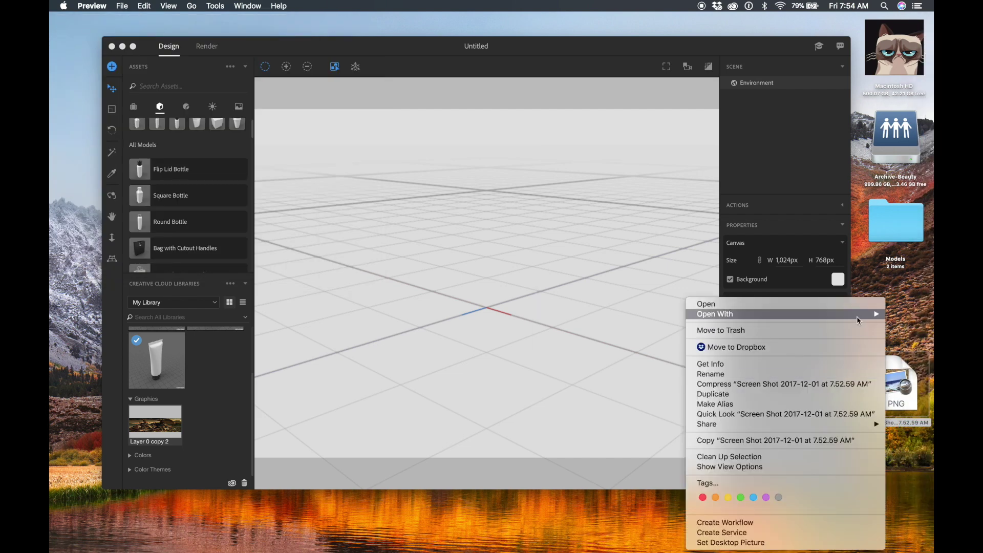
pyautogui.moveTo(858, 318)
pyautogui.click(623, 343)
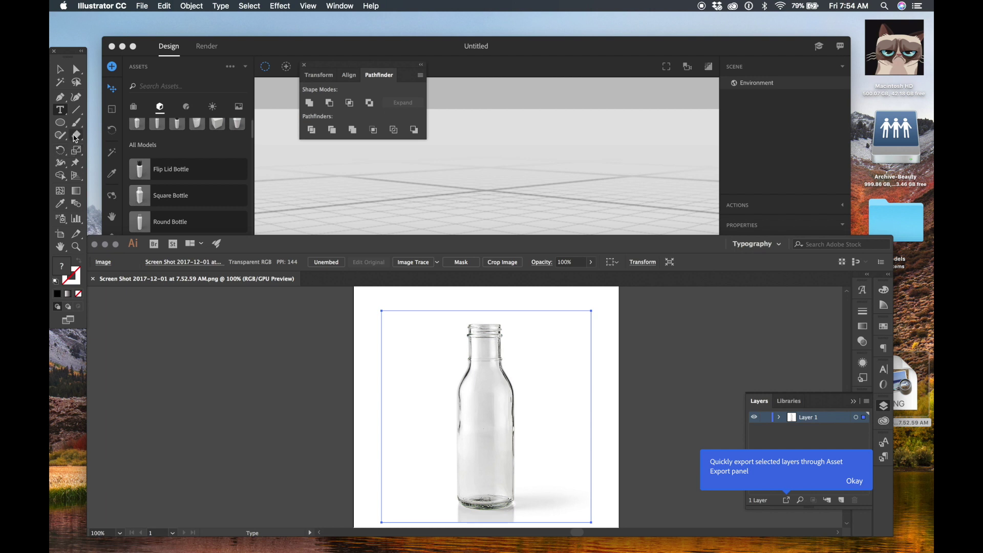
# With the Pen tool on a new layer, trace the bottle's base and bottom-right corner.
pyautogui.click(60, 96)
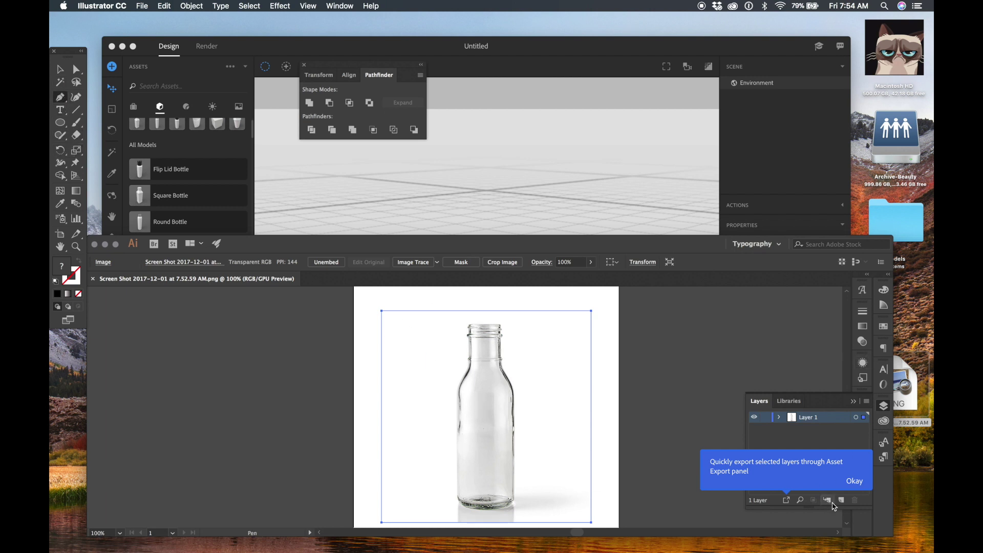
pyautogui.click(841, 501)
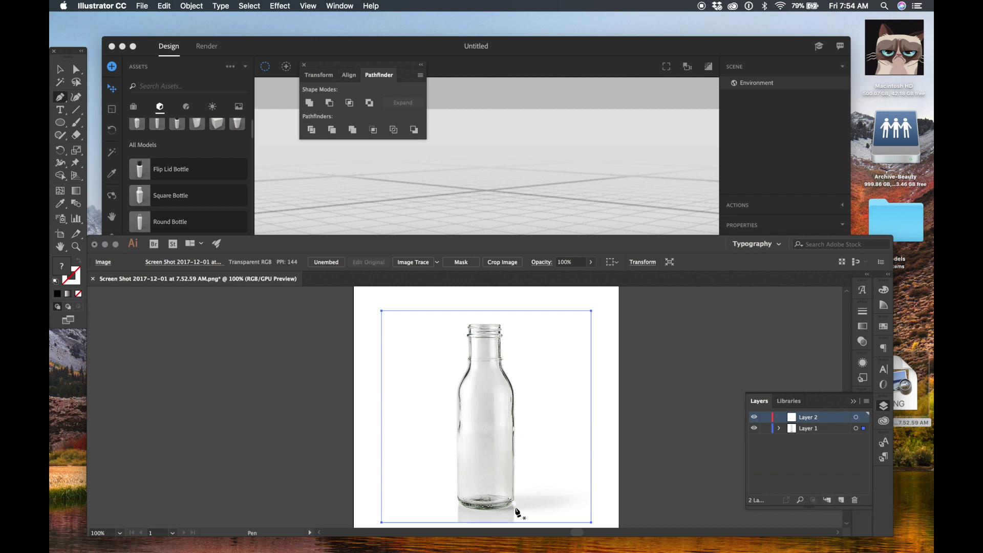
pyautogui.keyDown('alt'); pyautogui.scroll(5, 513, 511); pyautogui.keyUp('alt')
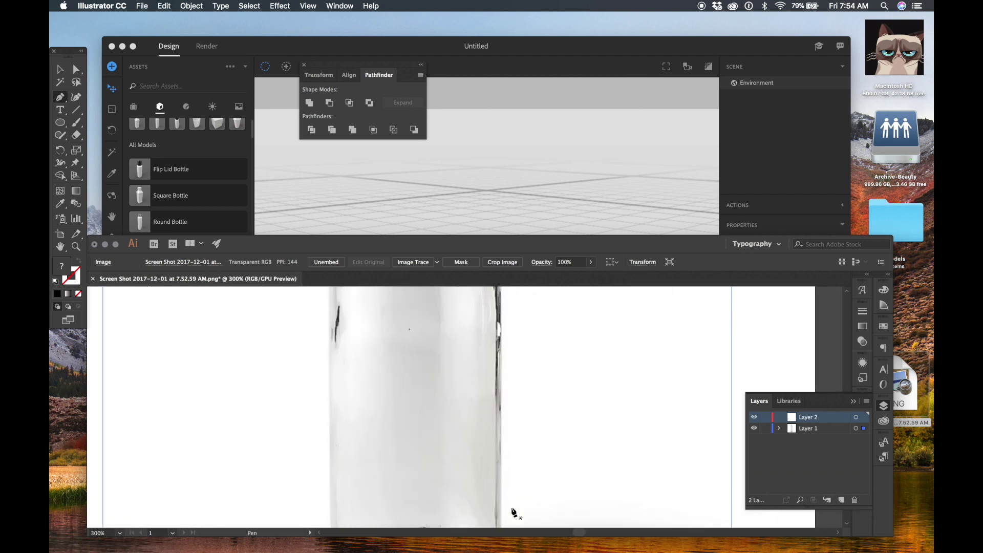
pyautogui.click(394, 461)
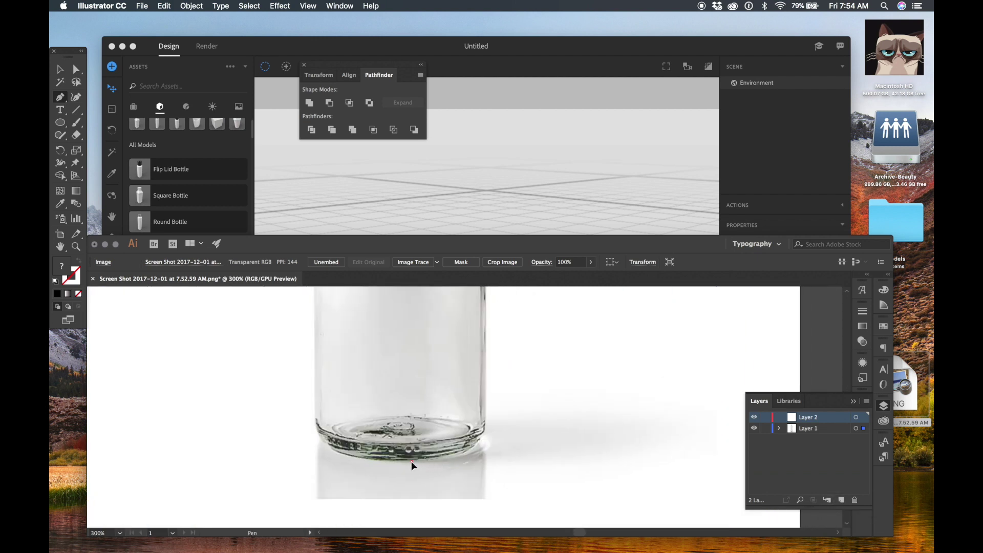
pyautogui.click(412, 461)
pyautogui.click(429, 461)
pyautogui.moveTo(477, 459); pyautogui.dragTo(489, 423)
# Continue the path up the bottle's right side and shoulder to the neck.
pyautogui.click(486, 404)
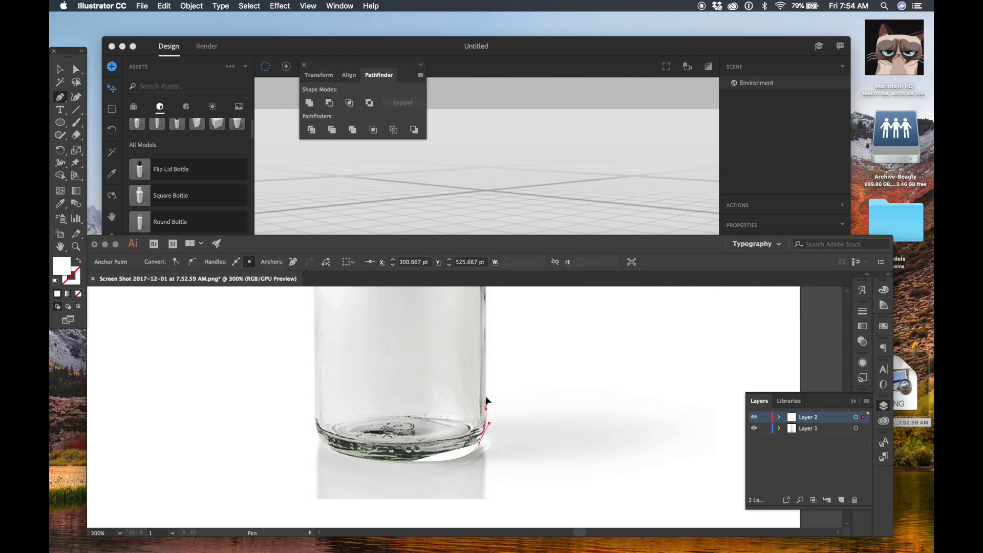
pyautogui.moveTo(492, 367); pyautogui.dragTo(502, 313)
pyautogui.scroll(5, 502, 311)
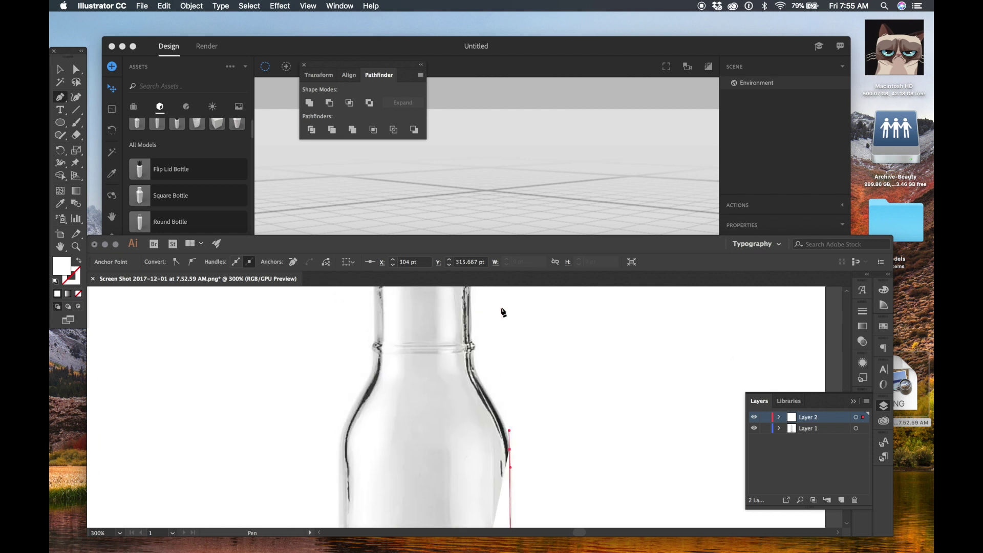
pyautogui.moveTo(479, 382); pyautogui.dragTo(481, 379)
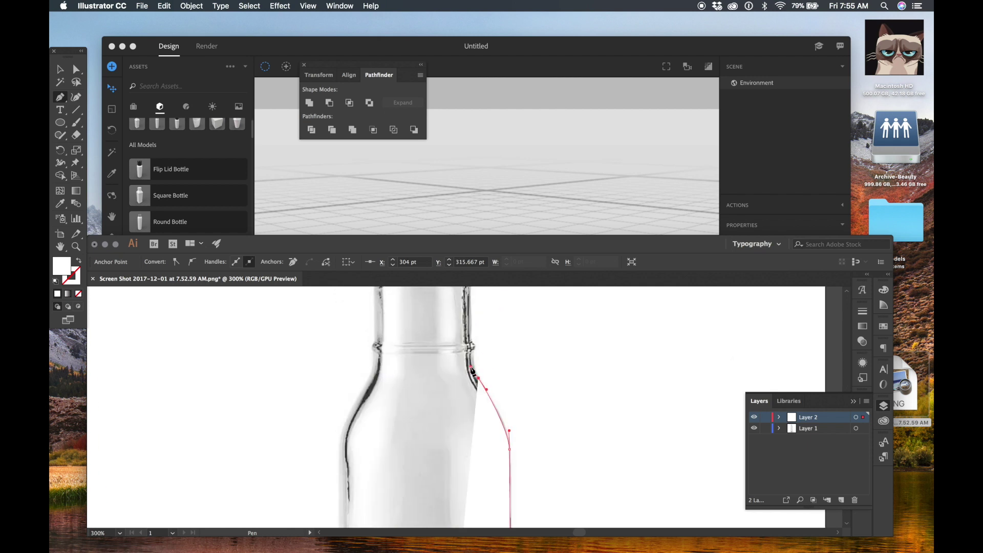
pyautogui.click(473, 368)
pyautogui.scroll(3, 472, 370)
pyautogui.moveTo(474, 420)
pyautogui.mouseDown()
pyautogui.moveTo(492, 427)
pyautogui.moveTo(476, 424)
pyautogui.moveTo(473, 393)
pyautogui.moveTo(475, 429)
pyautogui.moveTo(472, 409)
pyautogui.mouseUp()
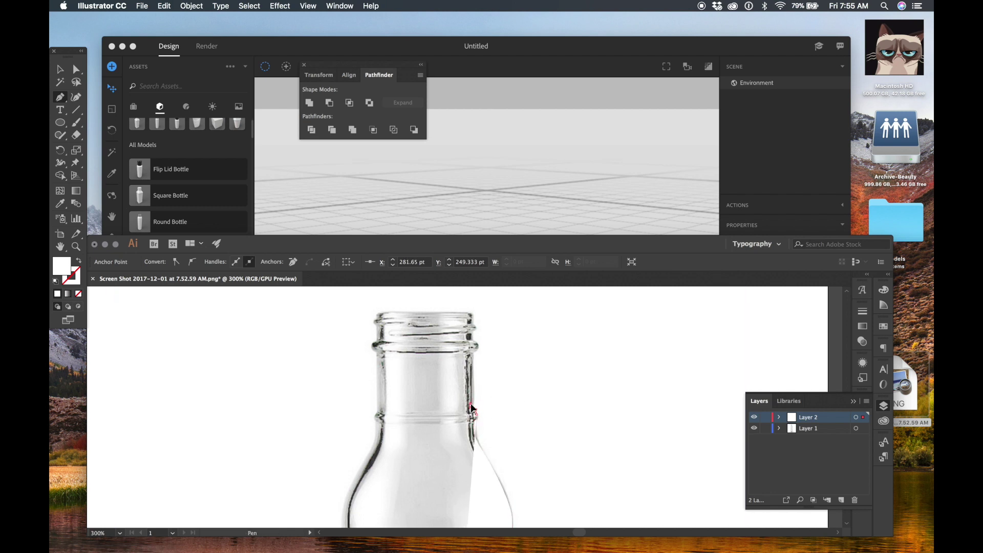
pyautogui.click(472, 355)
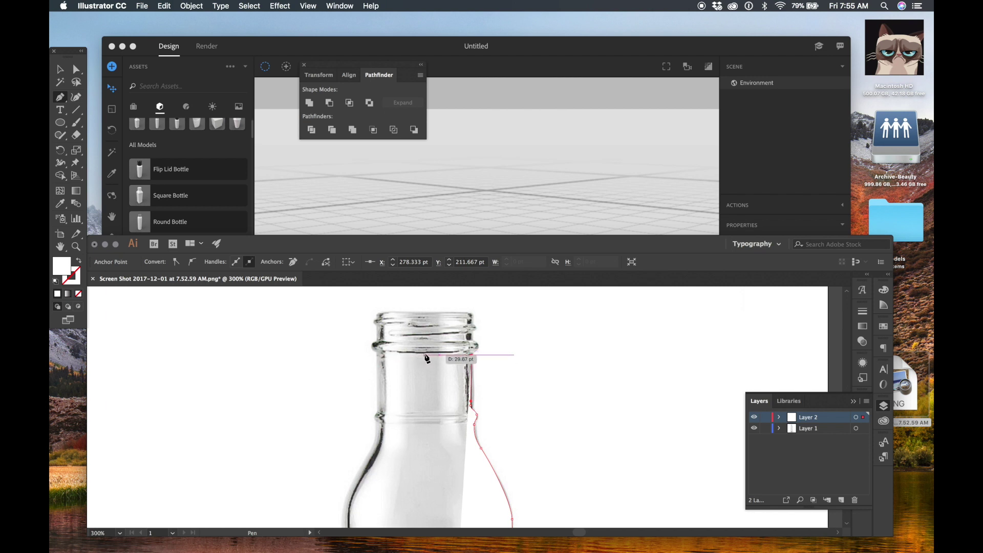
# Carry the path across the neck top and down to the bottom-left, closing on the start point.
pyautogui.click(386, 354)
pyautogui.scroll(-6, 386, 358)
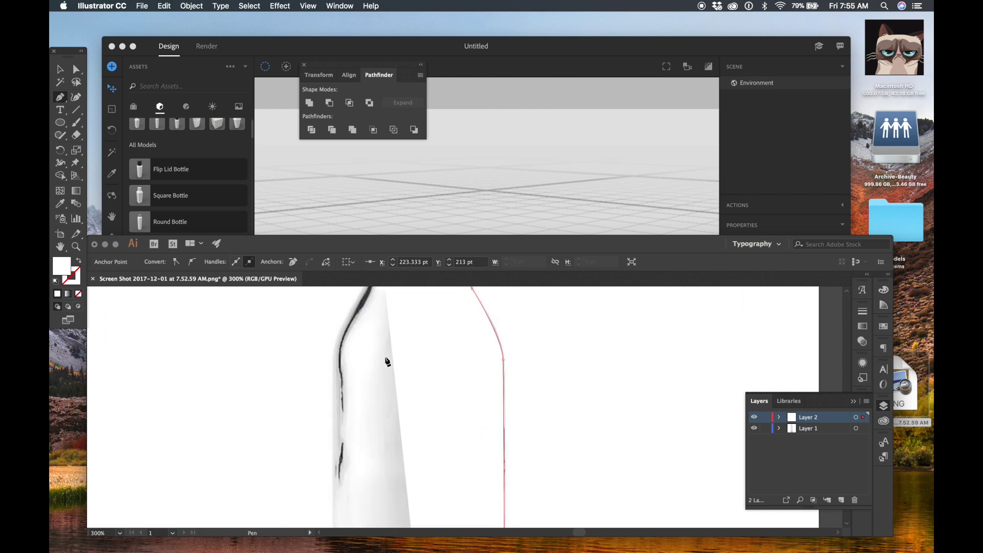
pyautogui.scroll(-5, 368, 496)
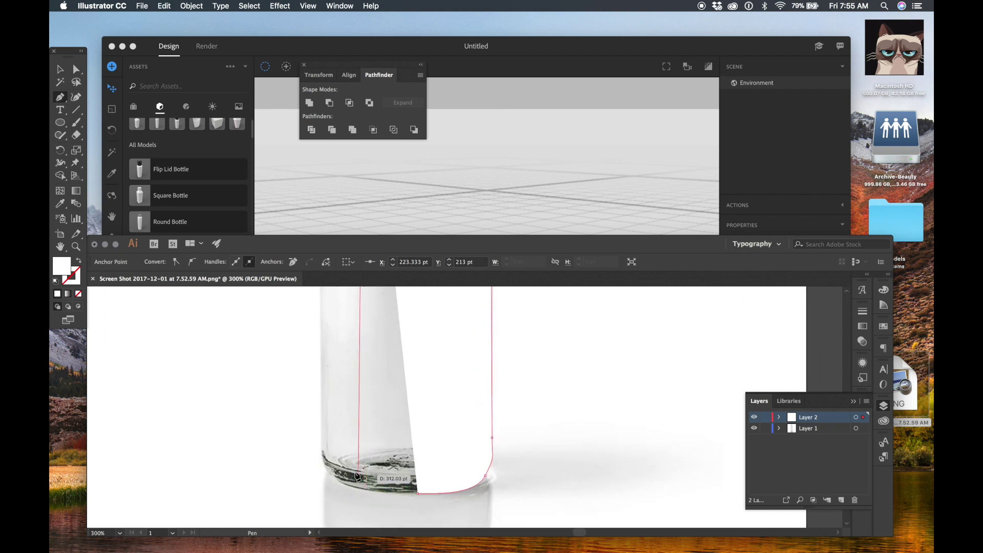
pyautogui.click(355, 493)
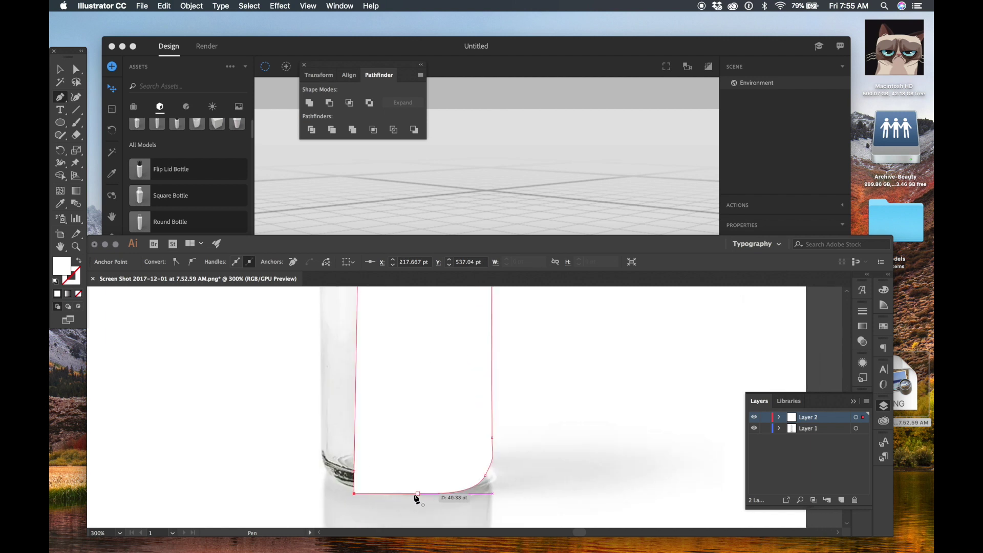
pyautogui.click(419, 493)
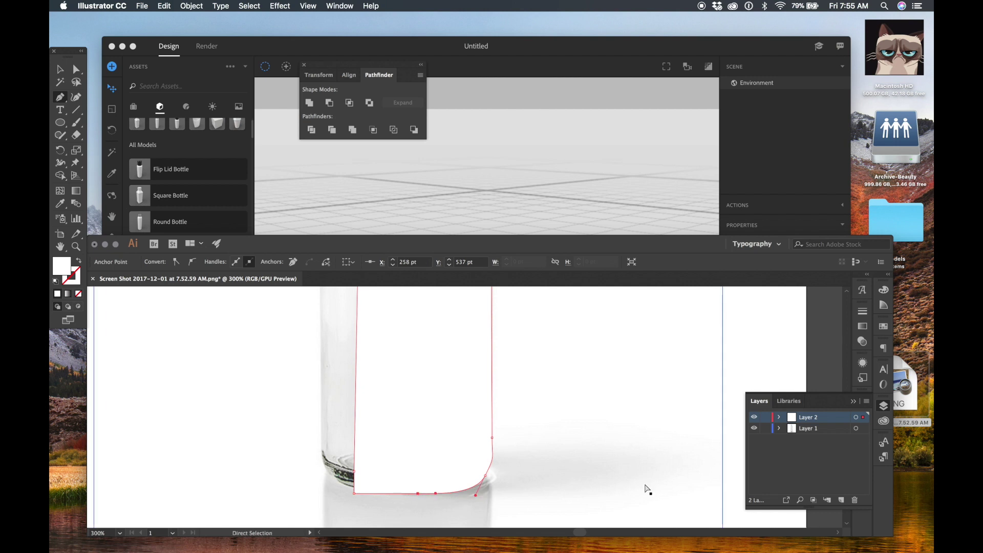
pyautogui.press('super+0')
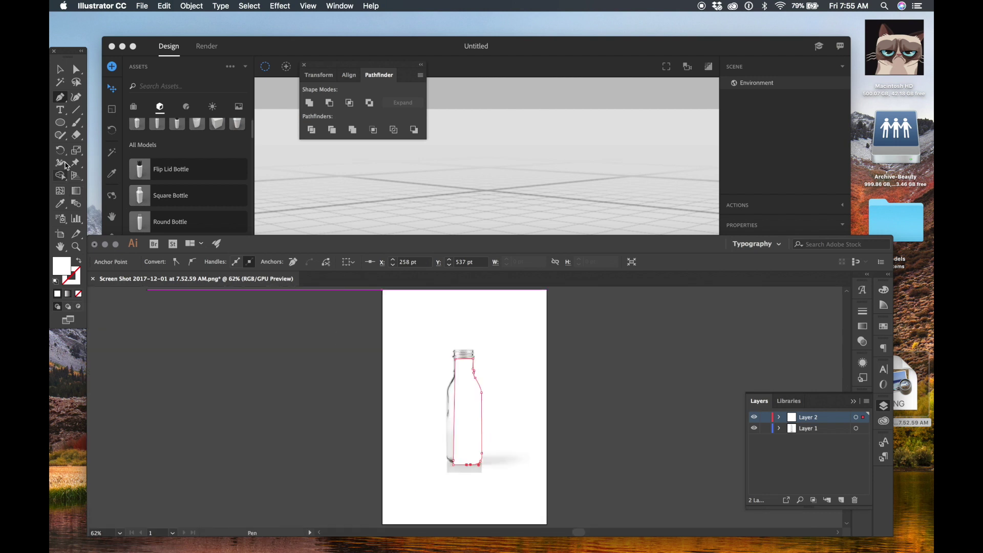
# Draw a tall rectangle over the bottle's left part, and lock and hide the photo layer.
pyautogui.moveTo(64, 124); pyautogui.dragTo(95, 123)
pyautogui.moveTo(426, 350); pyautogui.dragTo(465, 513)
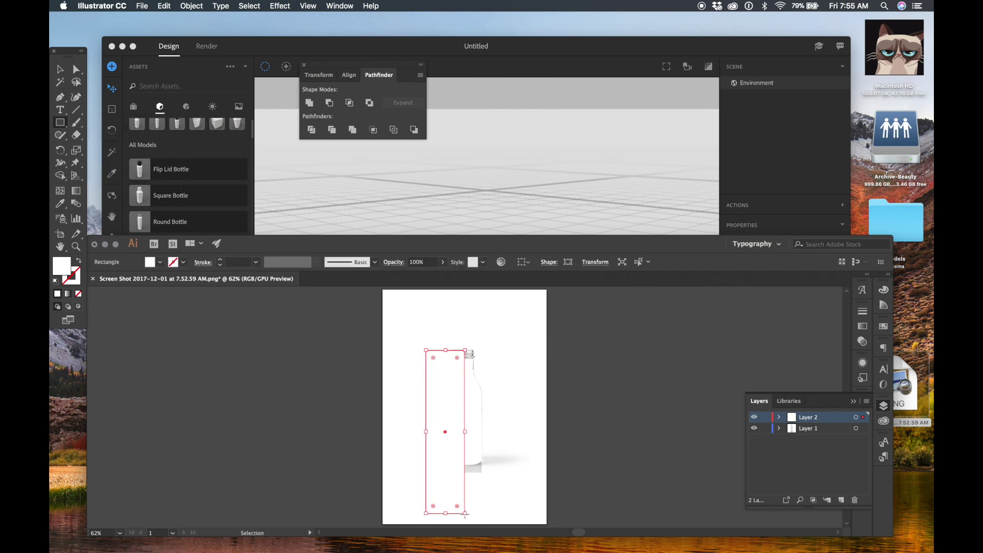
pyautogui.press('super+a')
pyautogui.click(765, 428)
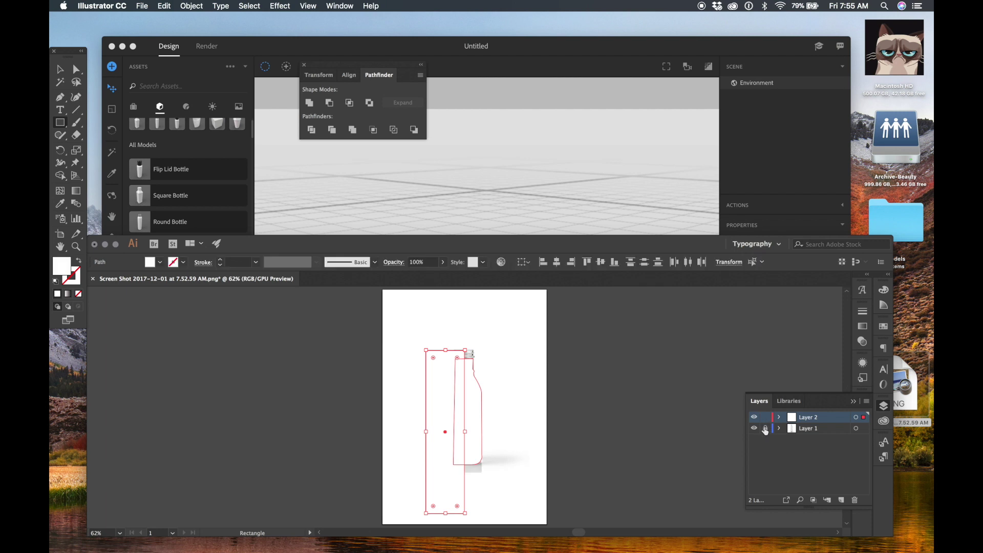
pyautogui.click(754, 428)
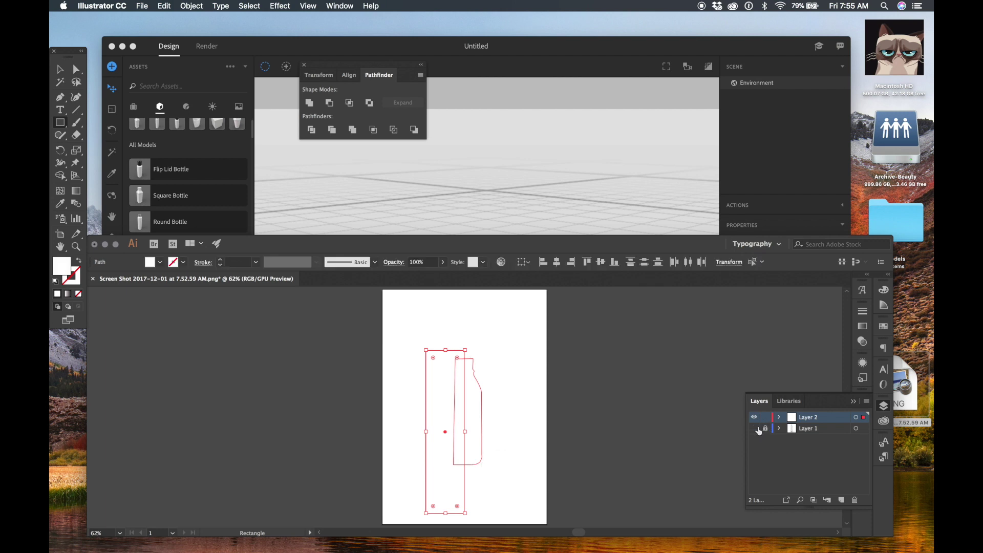
# Use the Shape Builder to delete the leftover rectangle region and sliver beside the outline.
pyautogui.click(60, 175)
pyautogui.press('super+a')
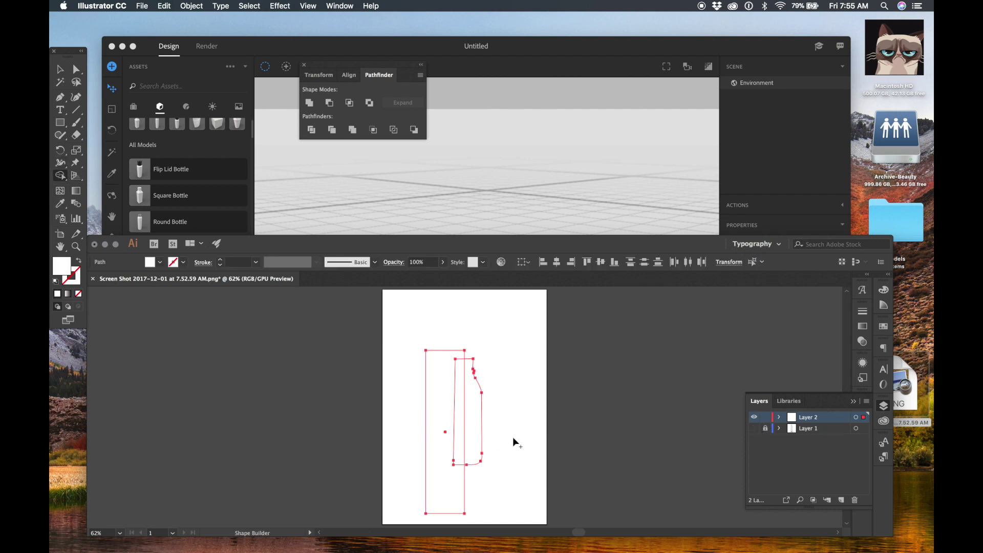
pyautogui.keyDown('alt'); pyautogui.click(446, 423); pyautogui.keyUp('alt')
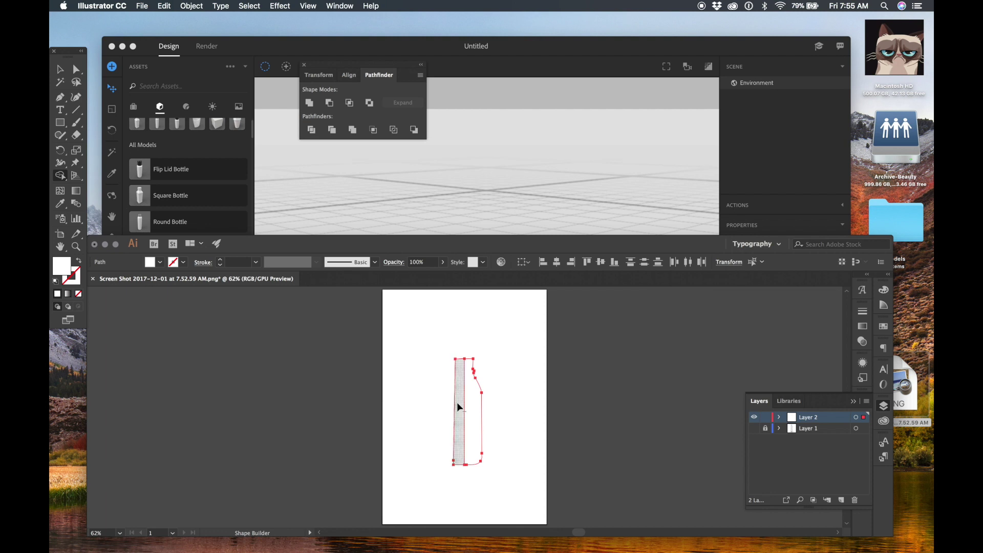
pyautogui.keyDown('alt'); pyautogui.click(457, 407); pyautogui.keyUp('alt')
# Fill the bottle half-profile with a medium grey.
pyautogui.click(60, 68)
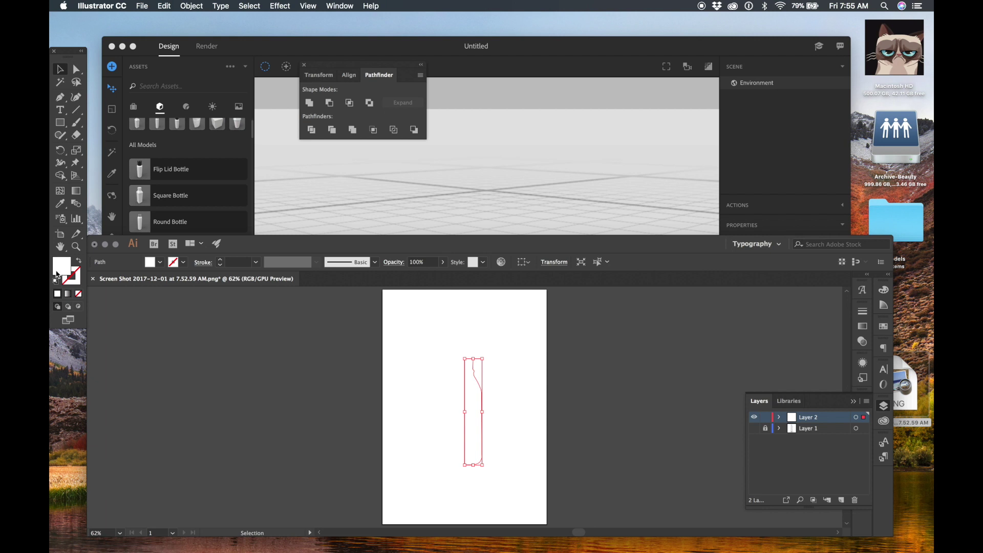
pyautogui.doubleClick(58, 271)
pyautogui.moveTo(409, 135); pyautogui.dragTo(392, 159)
pyautogui.press('Return')
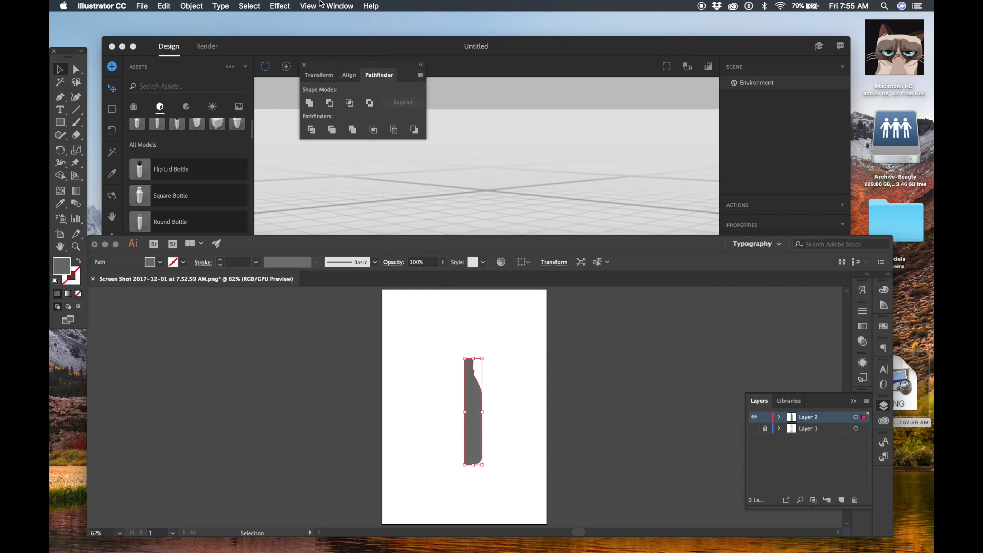
# Apply Effect > 3D > Revolve with all three rotation angles set to 0°.
pyautogui.click(281, 5)
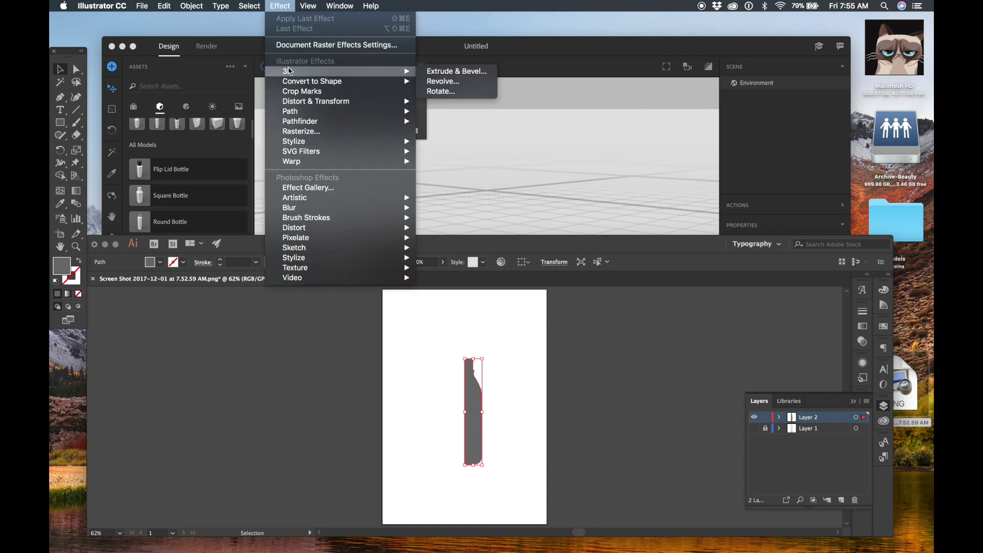
pyautogui.click(490, 82)
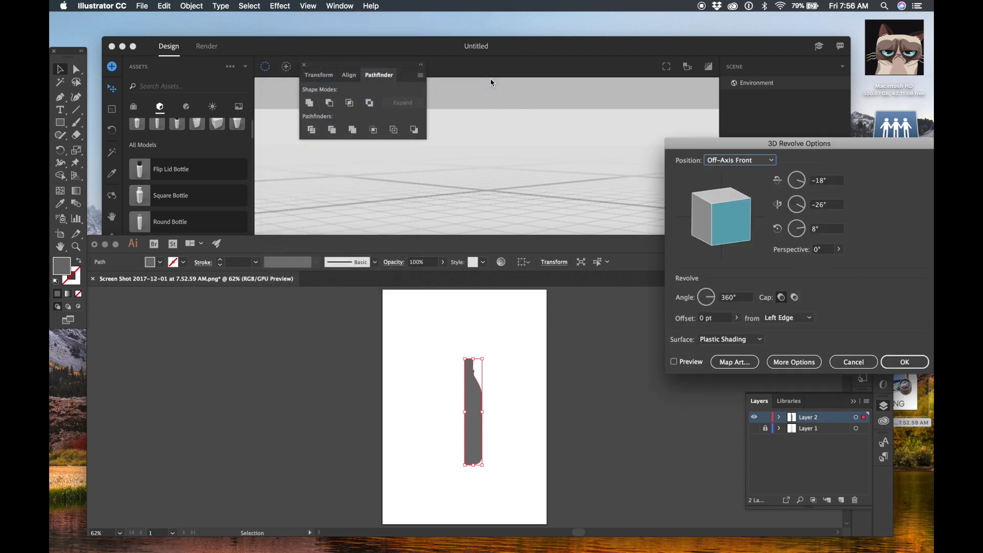
pyautogui.click(827, 180)
pyautogui.write('0')
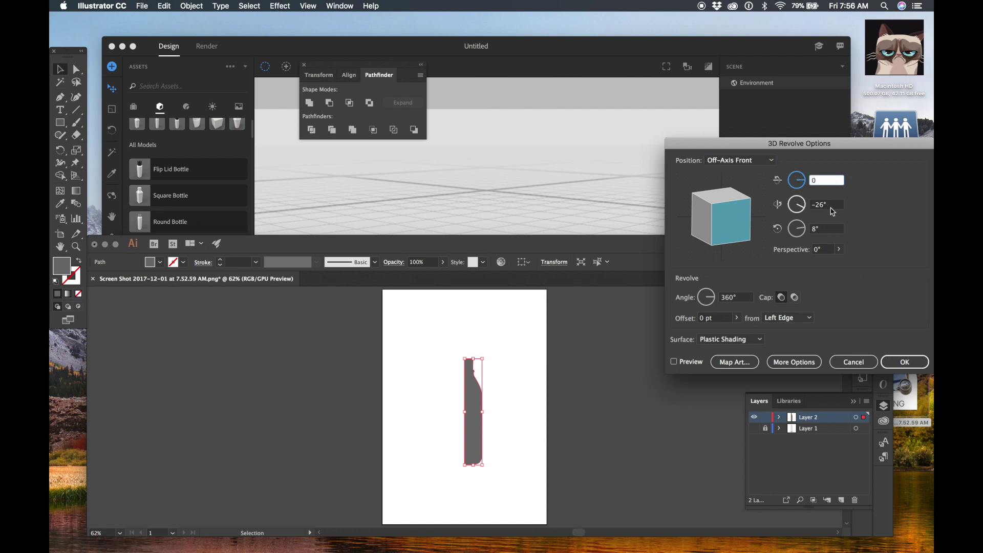
pyautogui.press('Tab')
pyautogui.write('0')
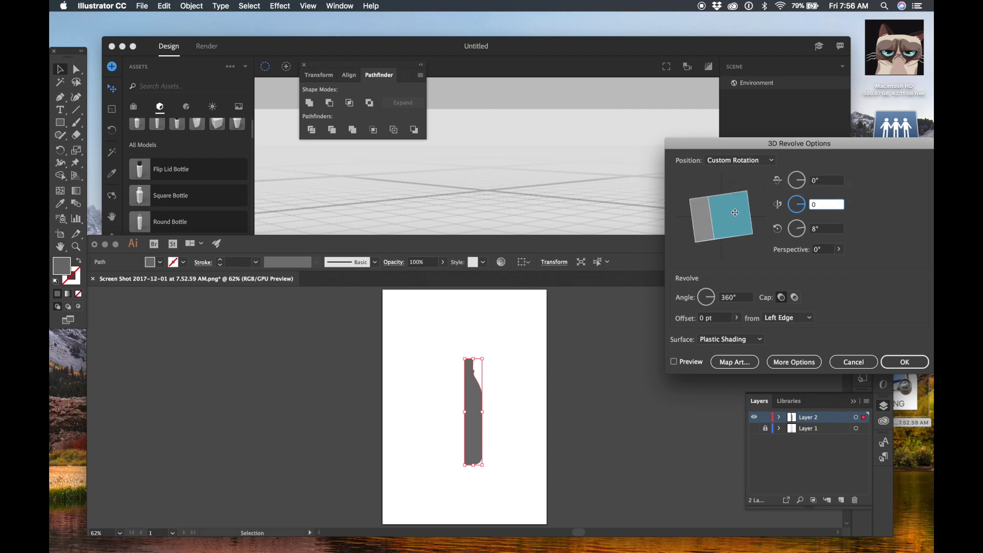
pyautogui.press('Tab')
pyautogui.write('0')
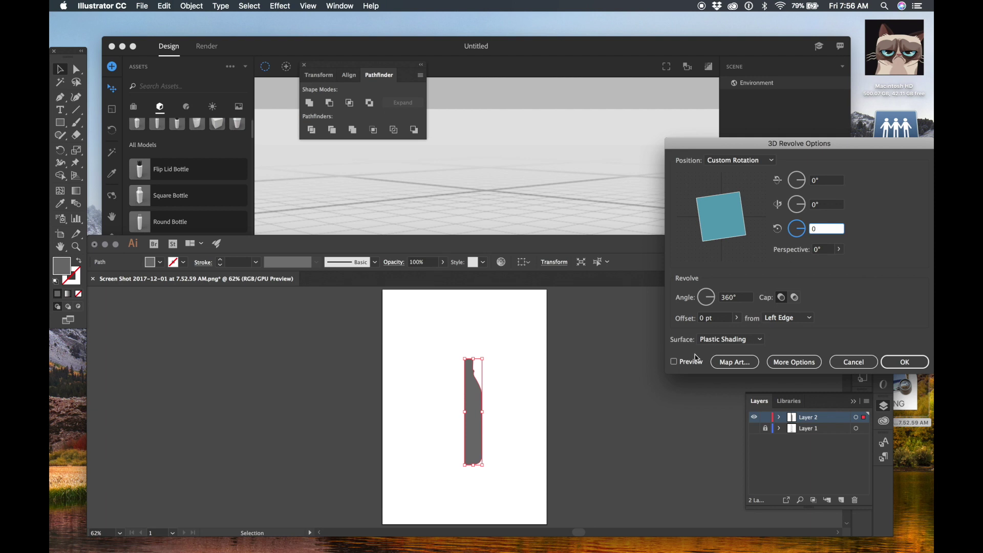
# Preview and confirm the revolve, then nudge the 3D bottle slightly and deselect it.
pyautogui.click(673, 362)
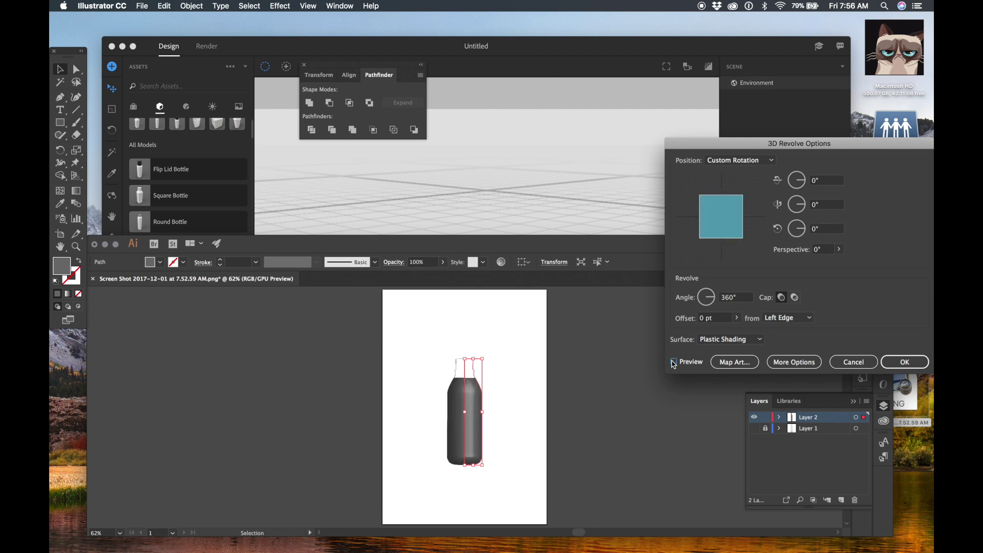
pyautogui.click(685, 364)
pyautogui.click(903, 365)
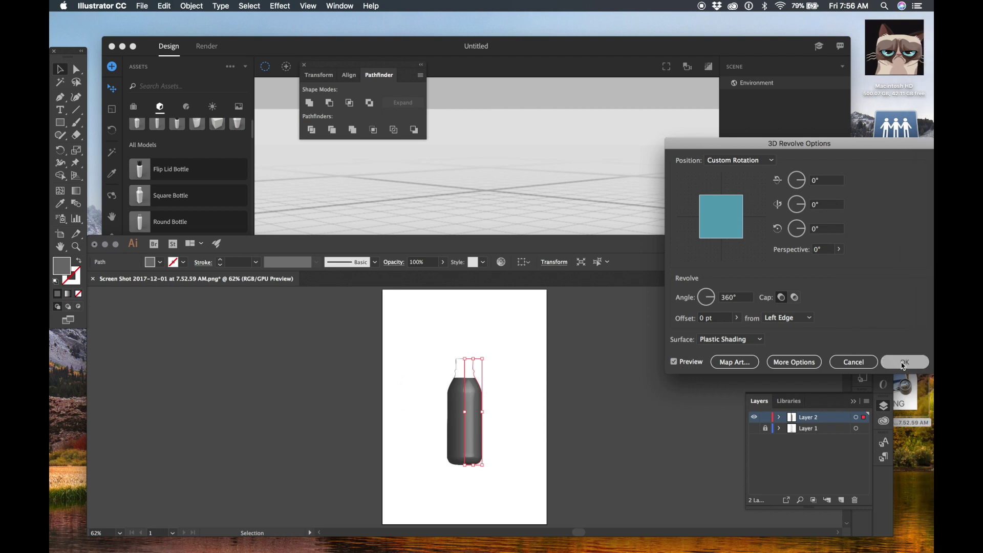
pyautogui.moveTo(470, 397); pyautogui.dragTo(445, 395)
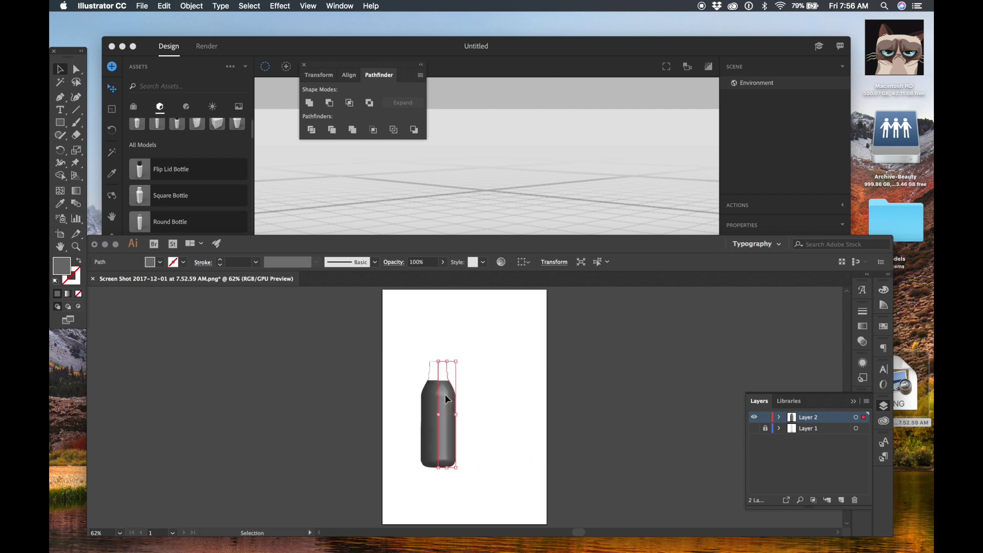
pyautogui.click(472, 385)
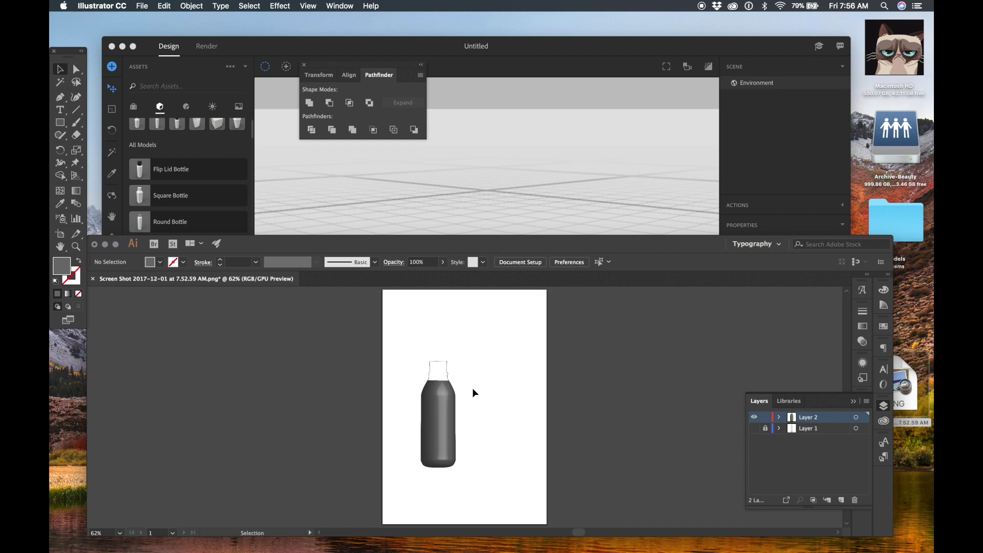
# Save the artwork as 3d_shape_start.ai in Models > Designs with default Illustrator options, then close it.
pyautogui.press('super')
pyautogui.press('super+s')
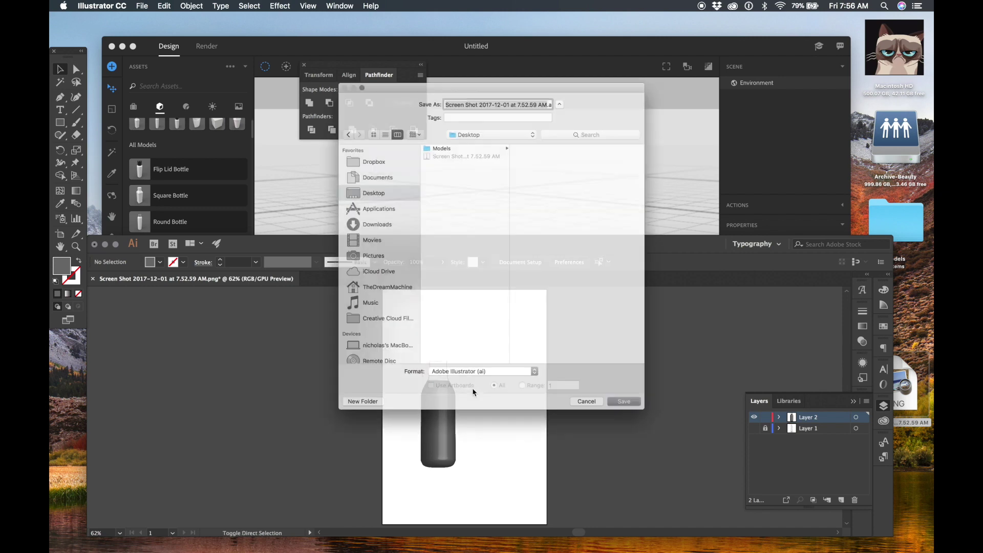
pyautogui.click(442, 130)
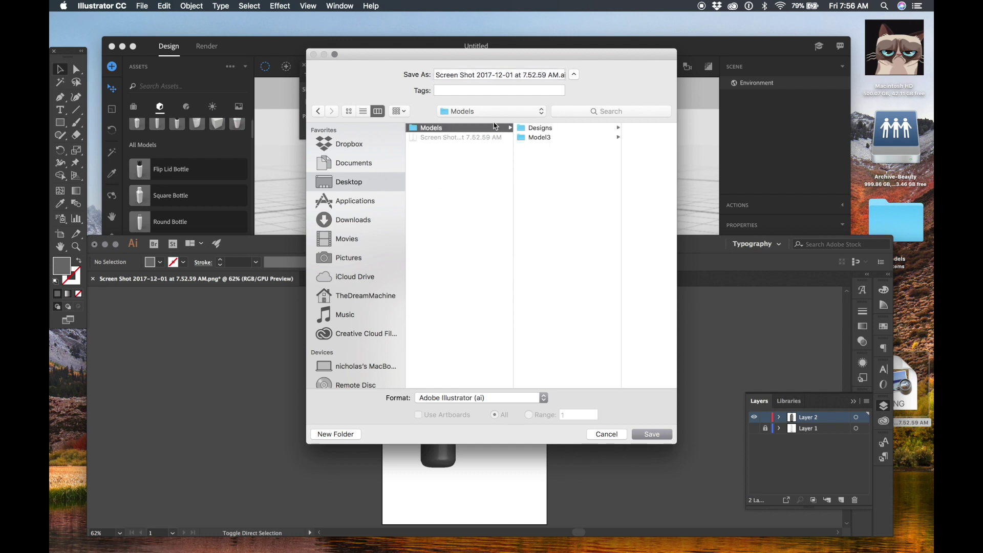
pyautogui.click(541, 129)
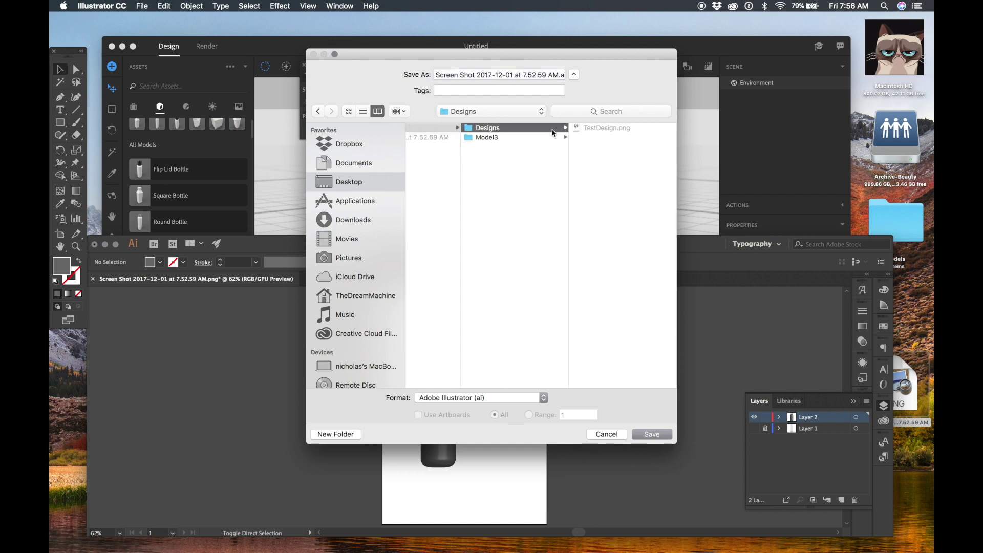
pyautogui.click(518, 74)
pyautogui.write('3')
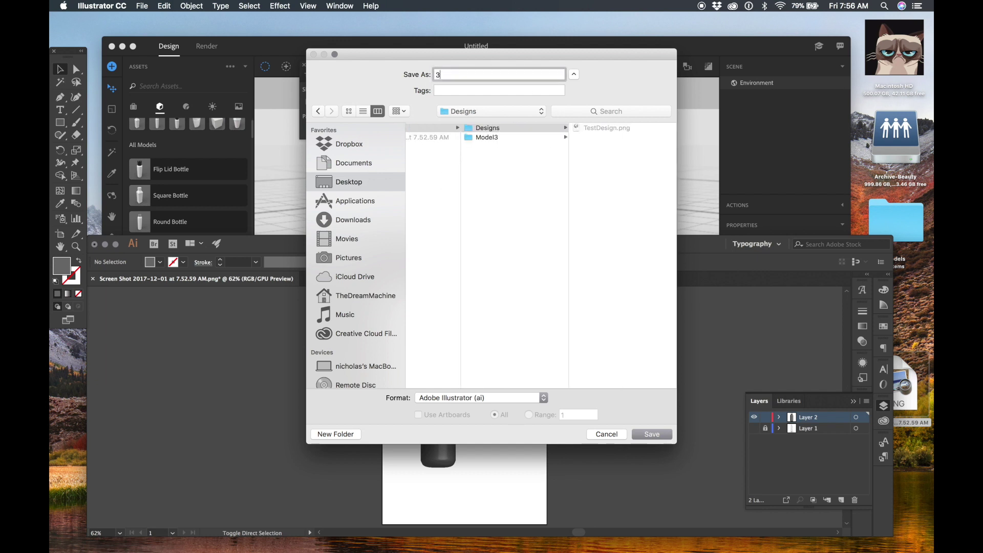
pyautogui.write('d_shape_start')
pyautogui.click(626, 207)
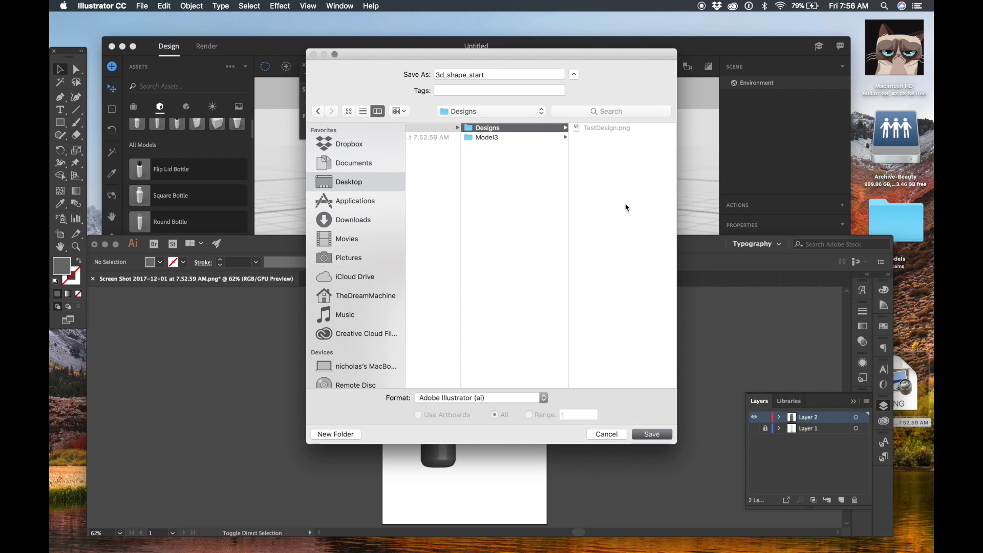
pyautogui.press('Return')
pyautogui.click(462, 437)
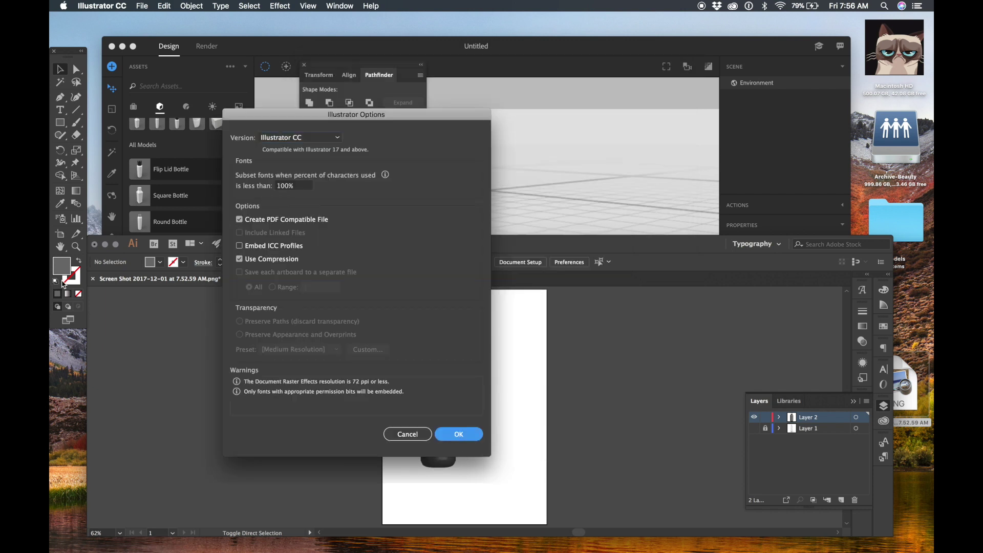
pyautogui.click(96, 246)
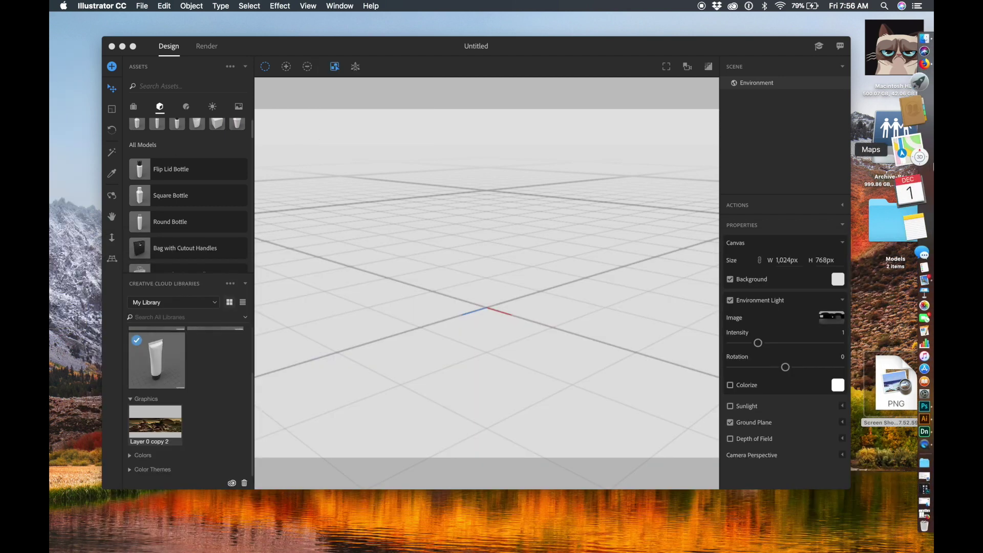
# Find 3d_shape_start.ai in the Models > Designs folder and open it in Photoshop.
pyautogui.click(921, 107)
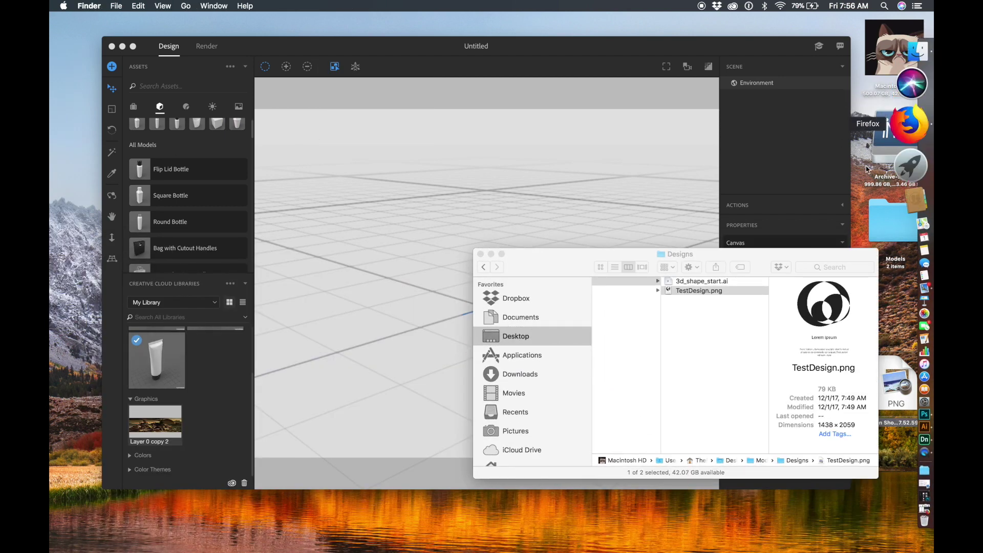
pyautogui.click(498, 256)
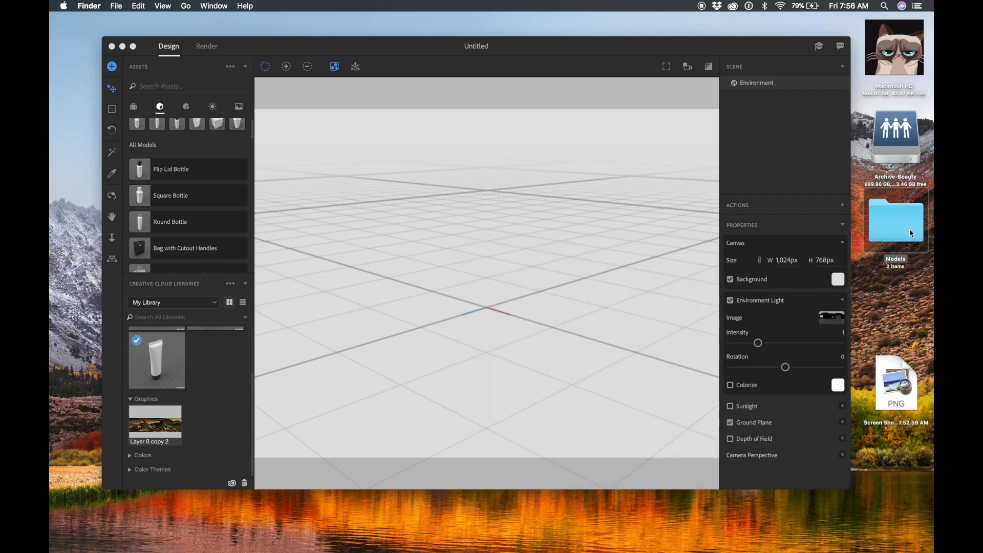
pyautogui.doubleClick(891, 225)
pyautogui.click(748, 296)
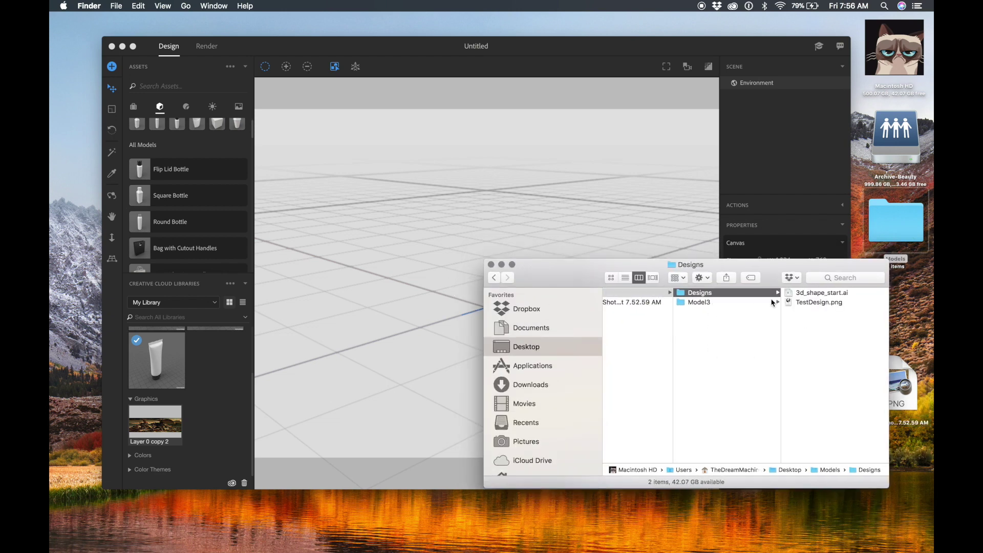
pyautogui.click(807, 295)
pyautogui.rightClick(776, 297)
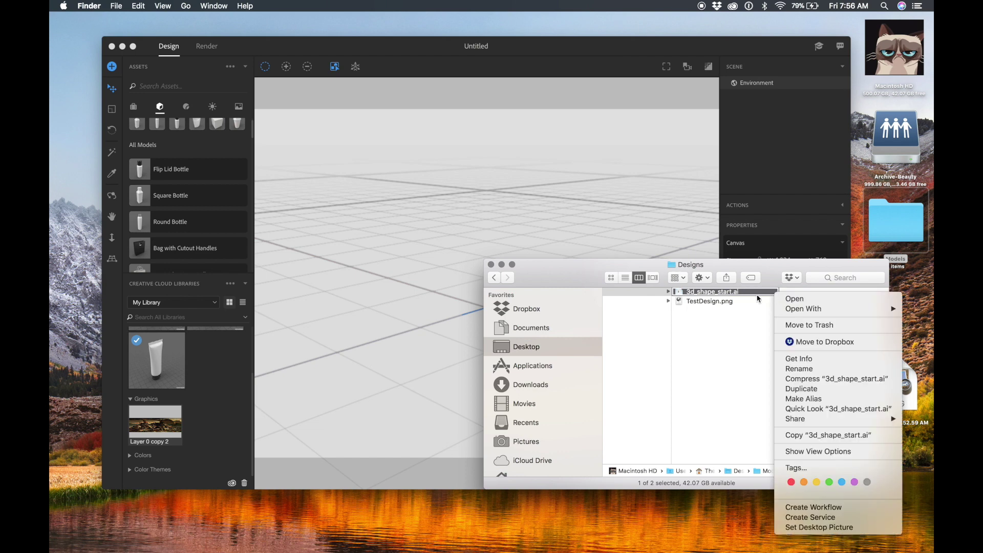
pyautogui.moveTo(804, 312)
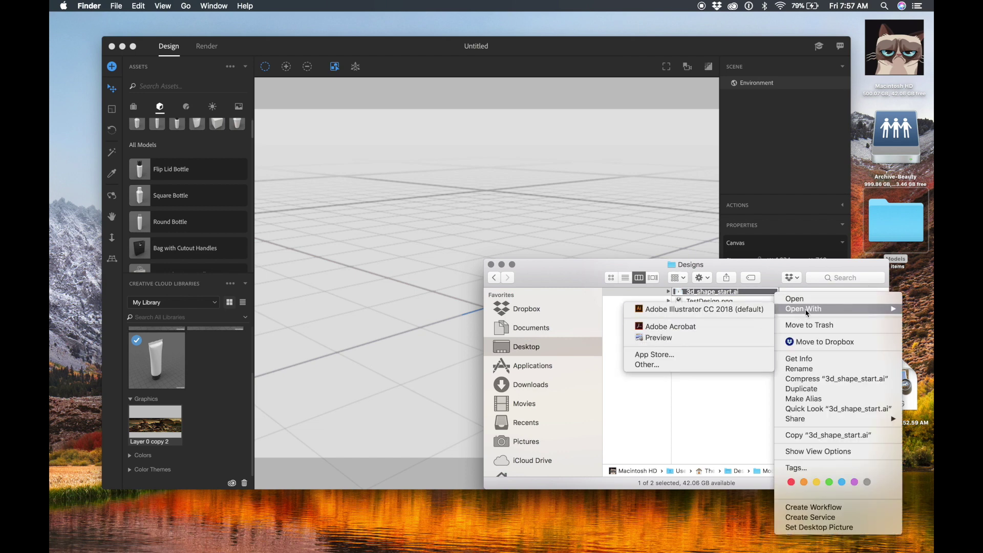
pyautogui.click(721, 285)
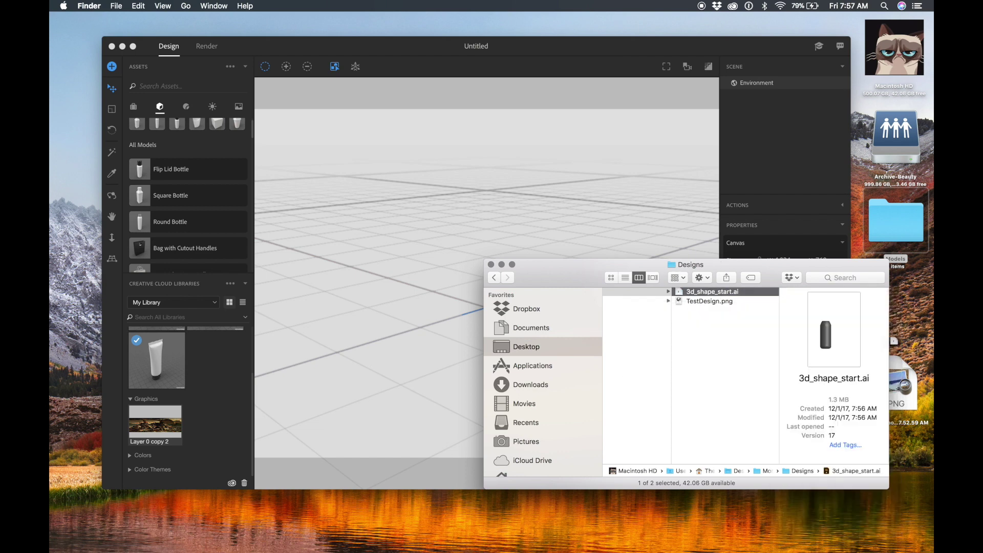
pyautogui.click(927, 351)
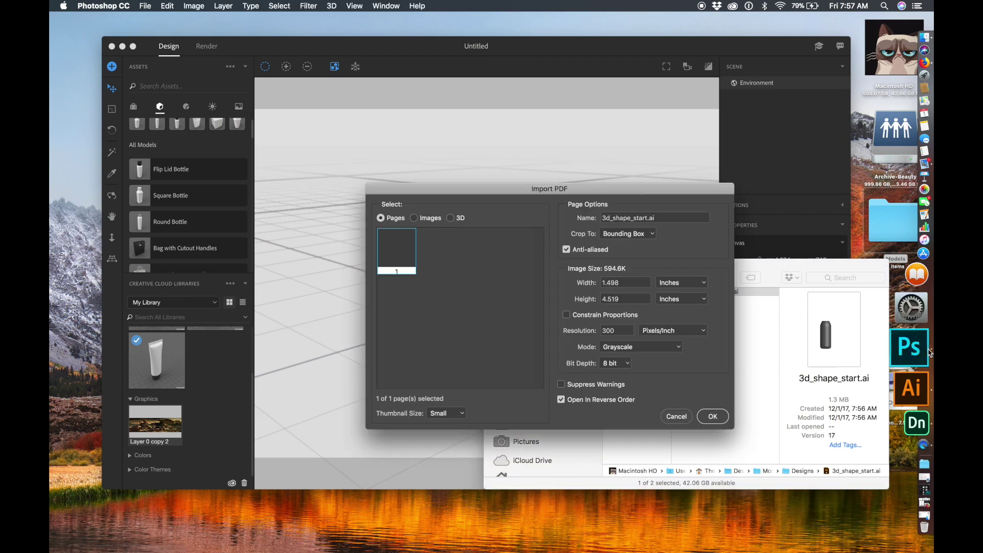
# Accept the Import PDF settings to open the bottle artwork in Photoshop.
pyautogui.click(719, 419)
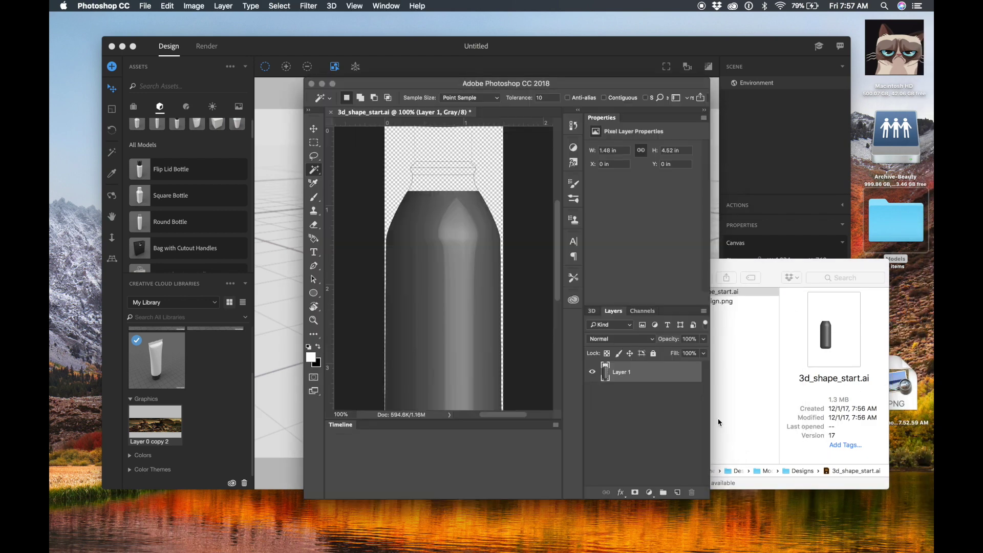
pyautogui.scroll(-5, 507, 279)
pyautogui.scroll(3, 507, 279)
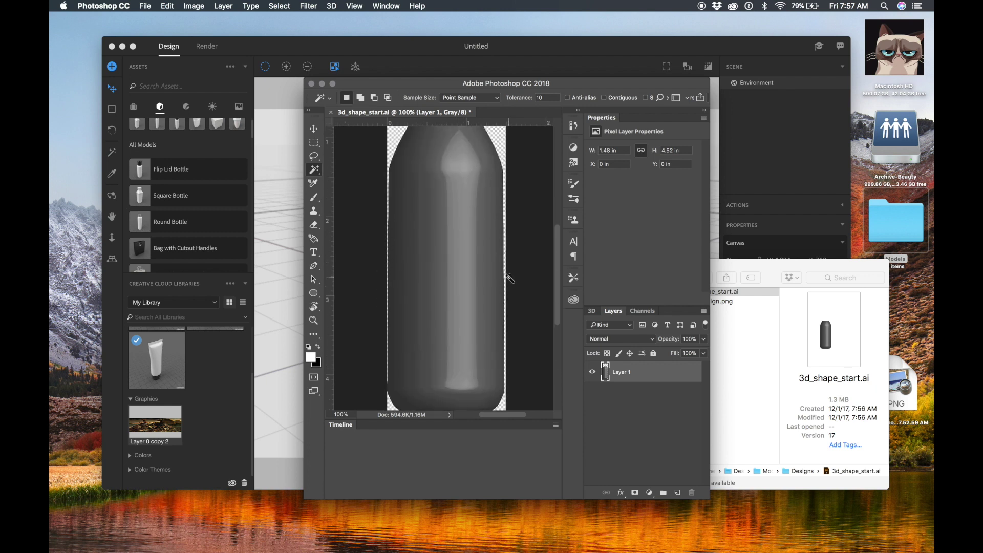
# Enlarge the canvas around the bottle with the Crop tool, then set the Magic Wand to contiguous.
pyautogui.press('c')
pyautogui.keyDown('alt'); pyautogui.scroll(-2, 509, 277); pyautogui.keyUp('alt')
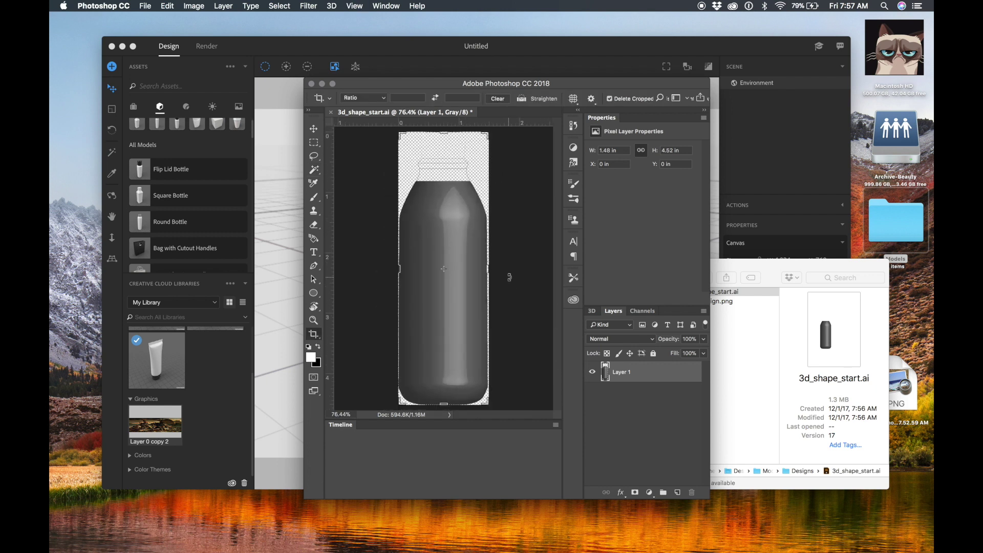
pyautogui.moveTo(488, 268); pyautogui.dragTo(546, 266)
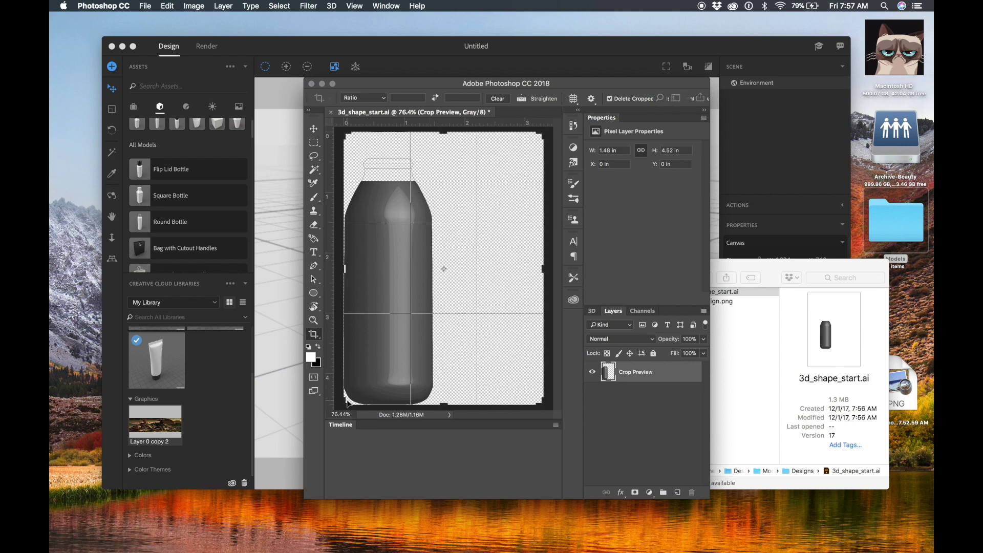
pyautogui.moveTo(346, 403); pyautogui.dragTo(353, 299)
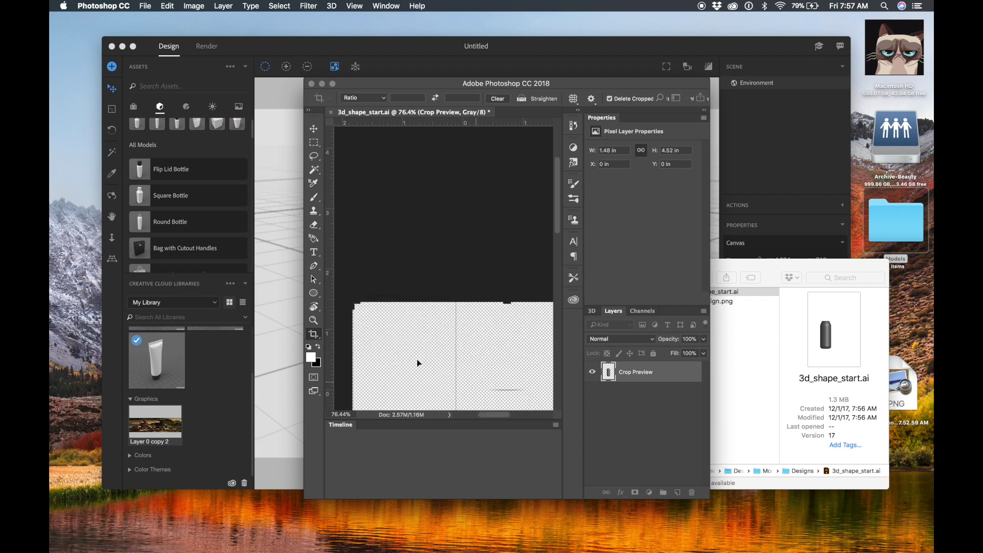
pyautogui.press('Return')
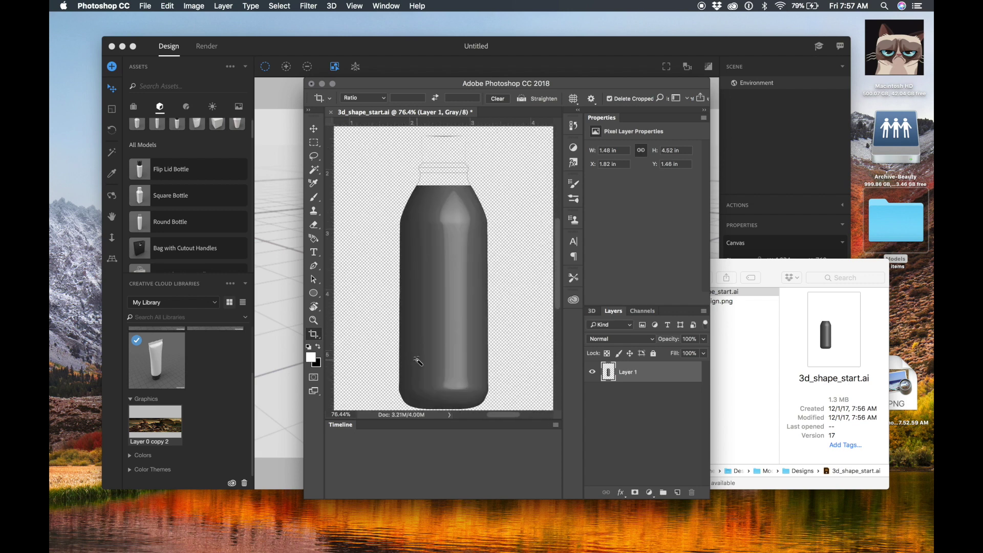
pyautogui.press('w')
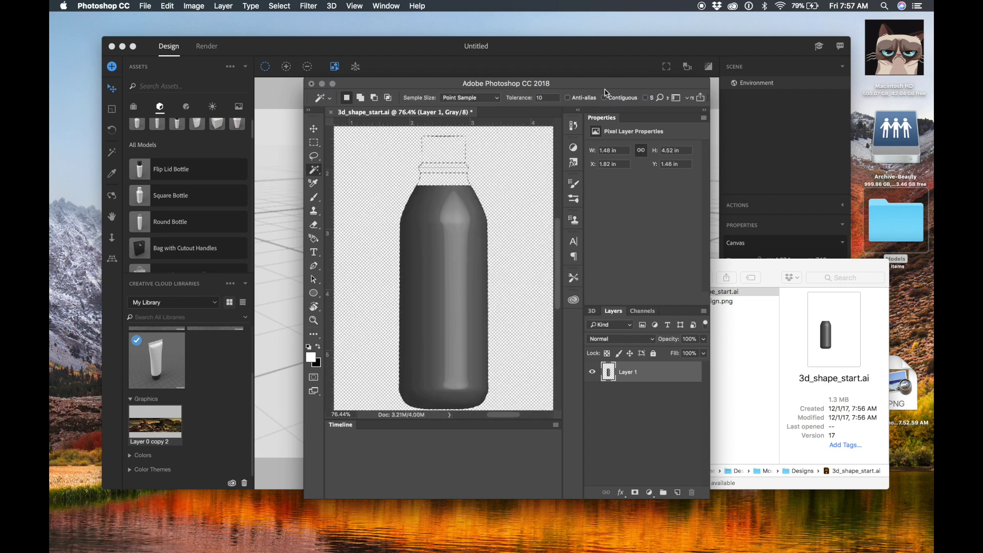
pyautogui.click(604, 97)
# Magic-wand the bottle area and add a new empty Layer 2.
pyautogui.click(484, 270)
pyautogui.press('super+d')
pyautogui.press('super+shift+n')
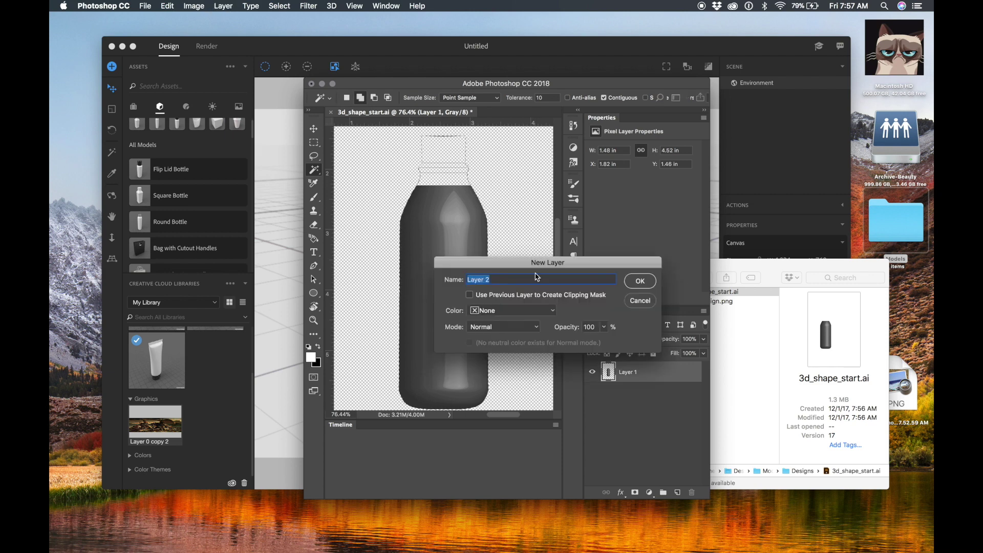
pyautogui.press('Return')
# Fill the inverted bottle selection with black on Layer 2 and hide the grey Layer 1.
pyautogui.press('g')
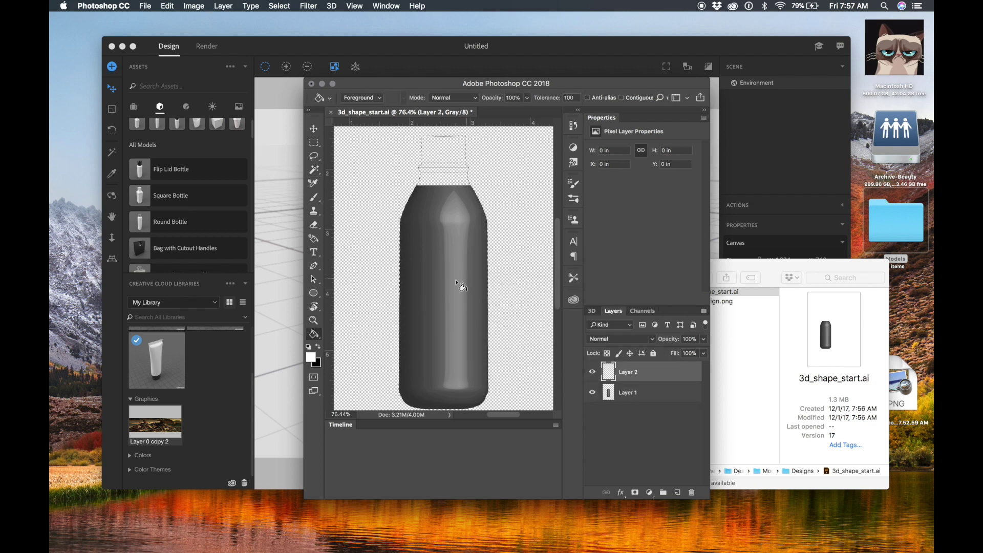
pyautogui.press('d')
pyautogui.click(455, 274)
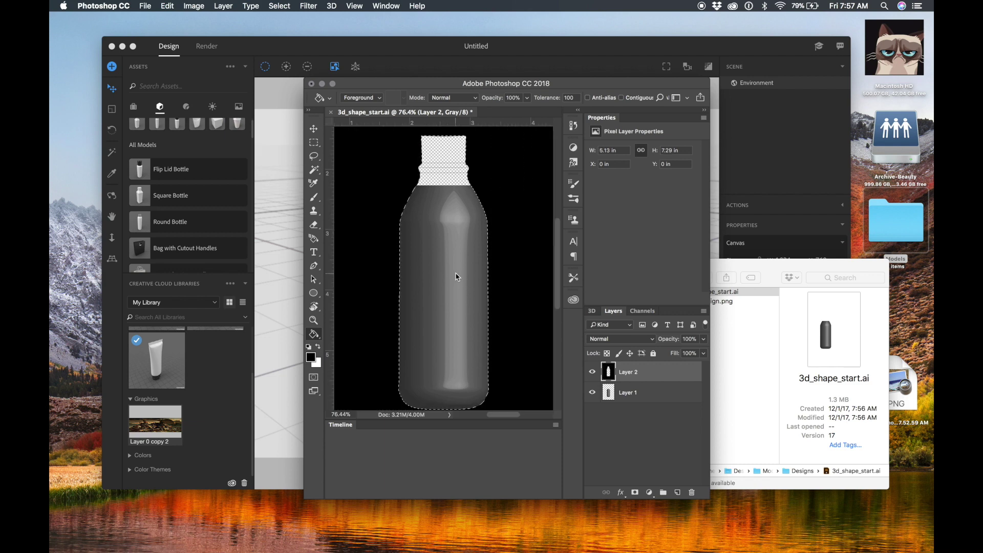
pyautogui.press('super+z')
pyautogui.press('super+shift+i')
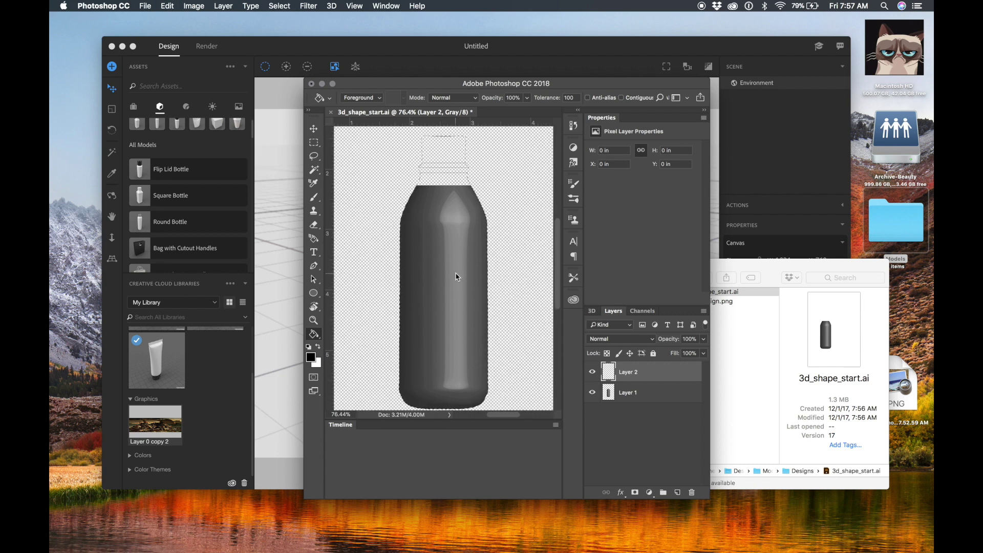
pyautogui.click(455, 274)
pyautogui.click(592, 393)
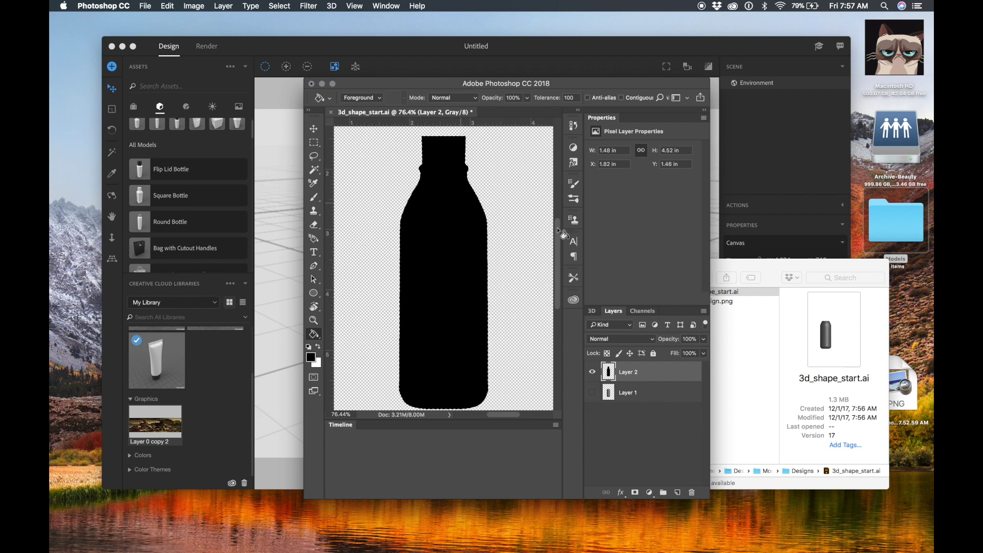
# Apply 3D > New 3D Extrusion from Selected Layer, test-rotate the model, then undo the rotation.
pyautogui.click(332, 6)
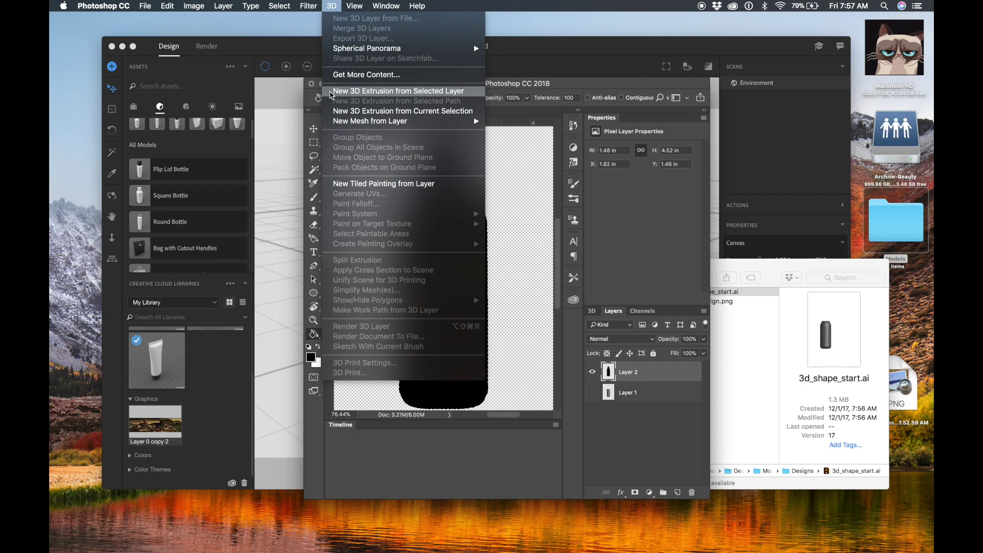
pyautogui.click(387, 96)
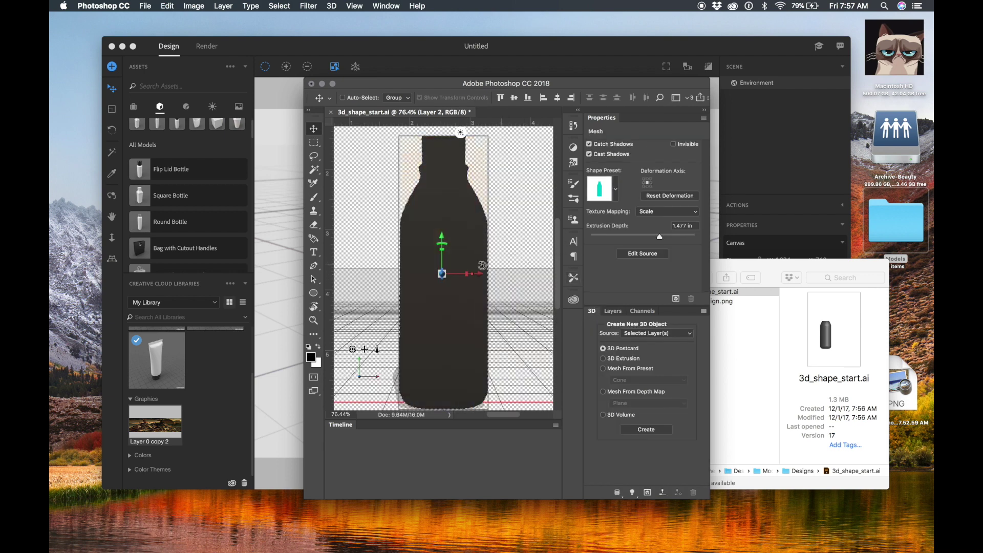
pyautogui.moveTo(539, 260); pyautogui.dragTo(489, 259)
pyautogui.press('super+z')
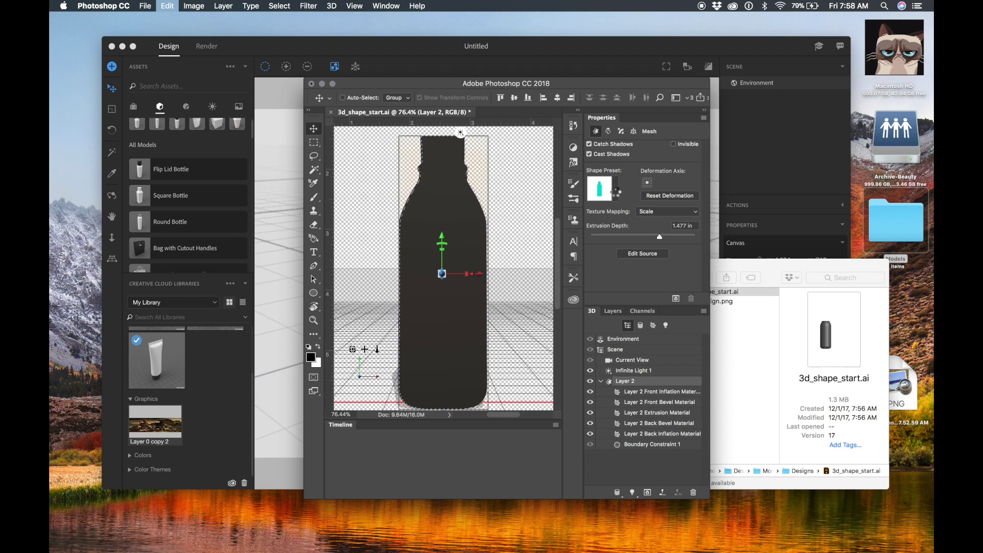
# Apply the revolved bottle shape preset to the extrusion and centre its deformation axis.
pyautogui.click(616, 193)
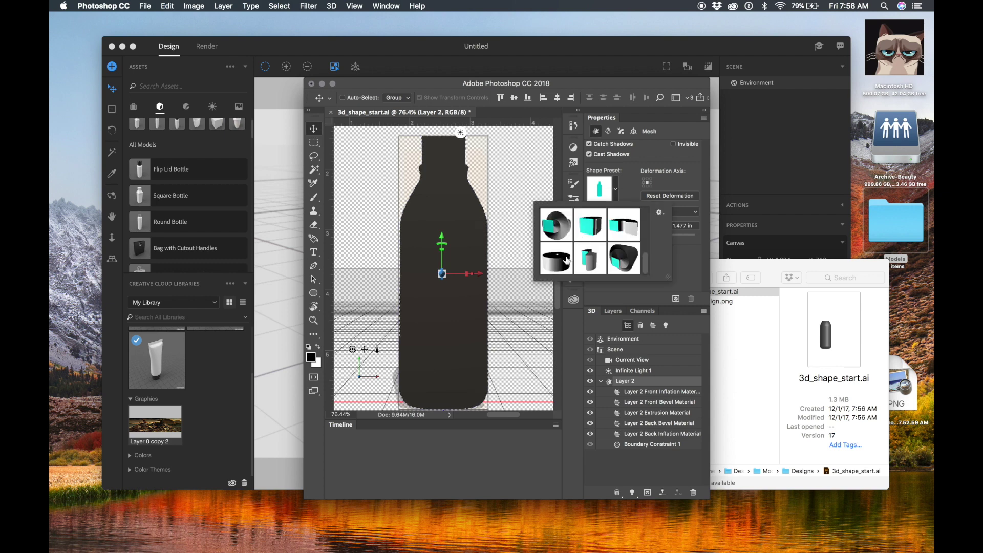
pyautogui.scroll(-5, 566, 260)
pyautogui.click(554, 263)
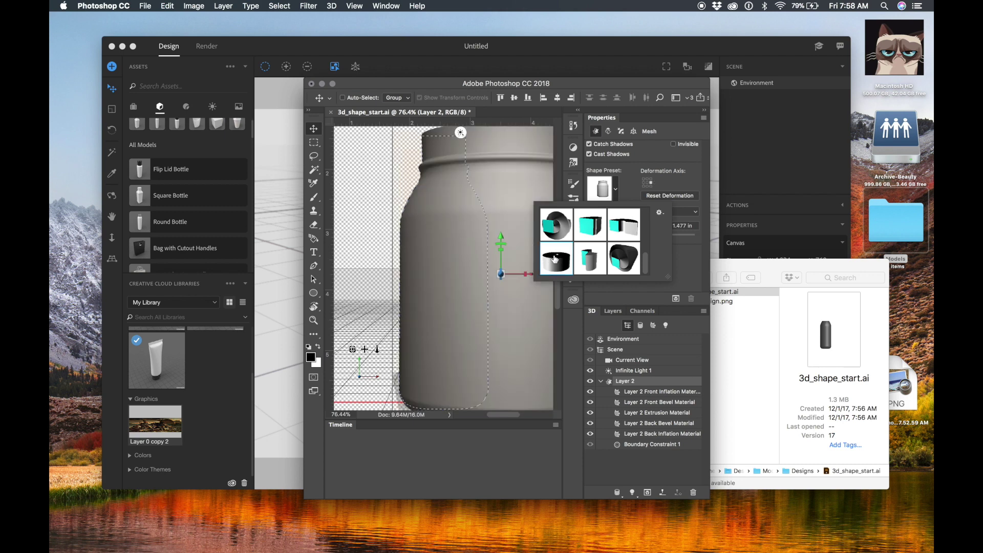
pyautogui.click(648, 182)
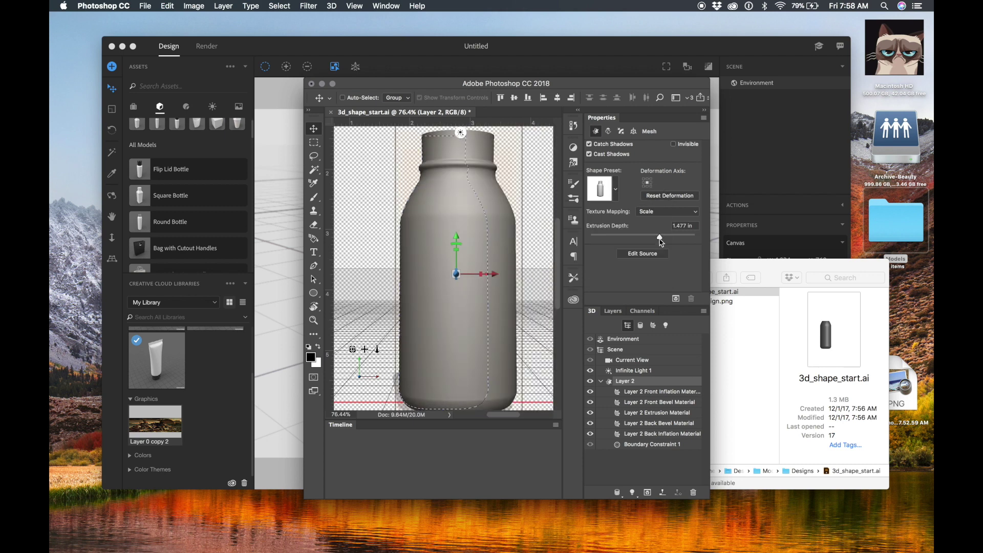
# Set the extrusion depth to 0.012 in and return to the Layers list.
pyautogui.moveTo(659, 239); pyautogui.dragTo(643, 238)
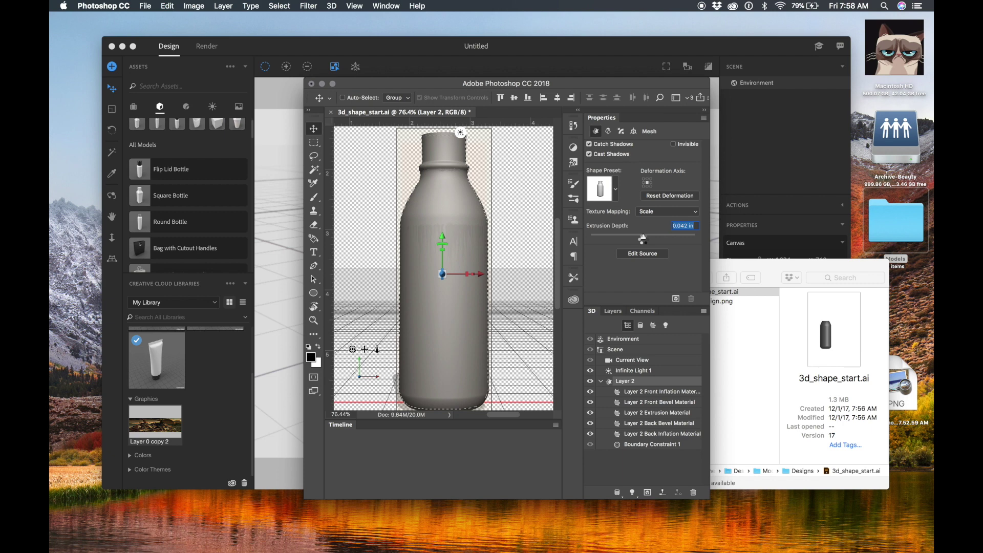
pyautogui.doubleClick(683, 225)
pyautogui.write('0')
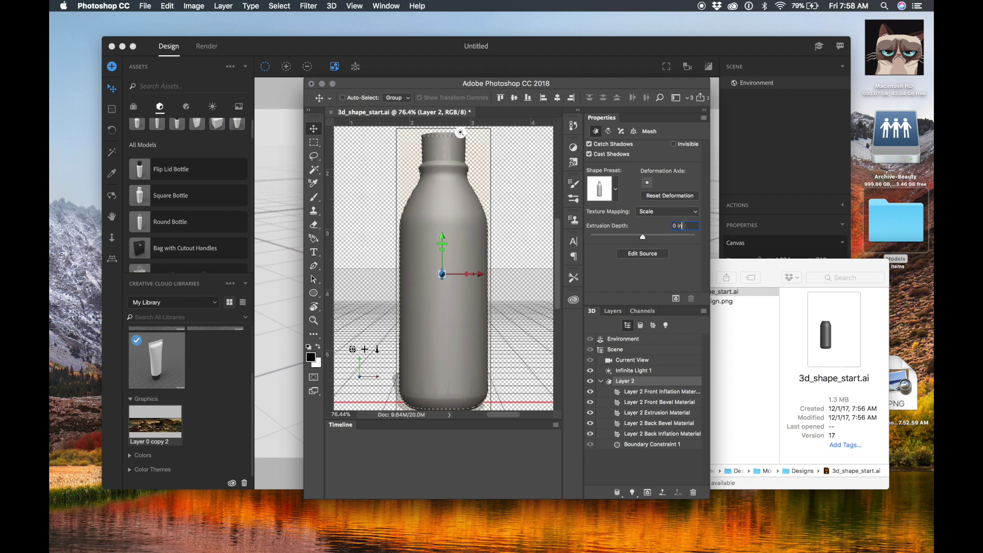
pyautogui.press('Return')
pyautogui.write('0.012')
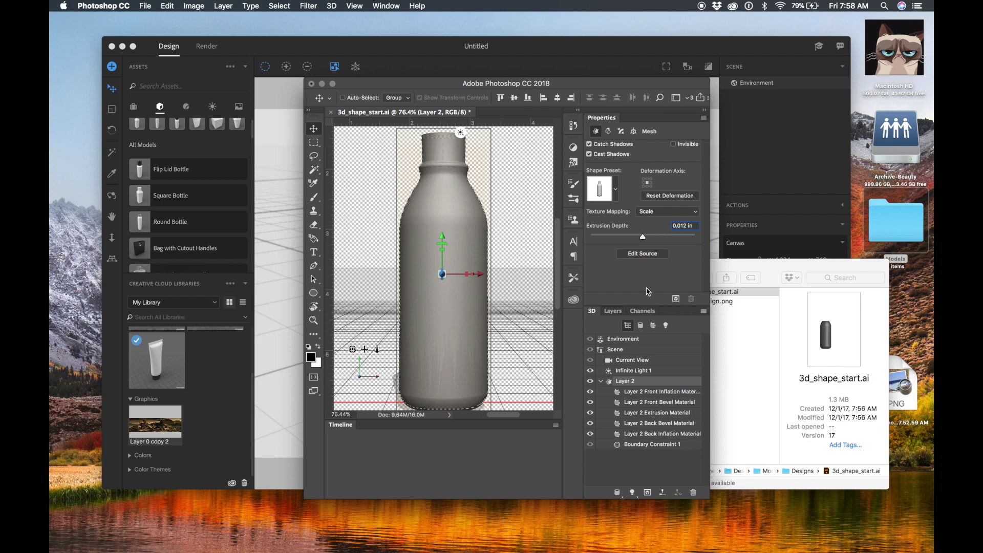
pyautogui.click(613, 309)
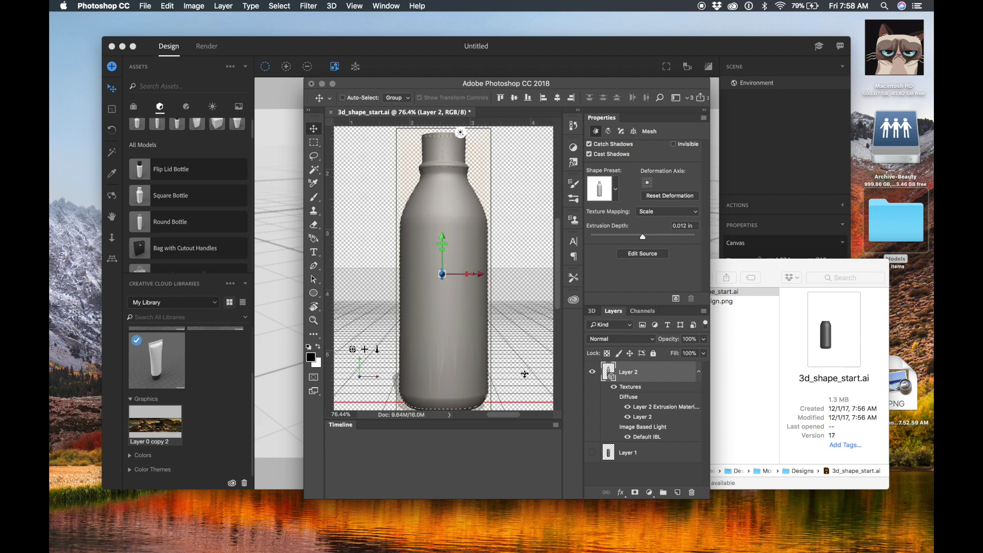
# Export the 3D layer with Wavefront|OBJ as the file format.
pyautogui.press('m')
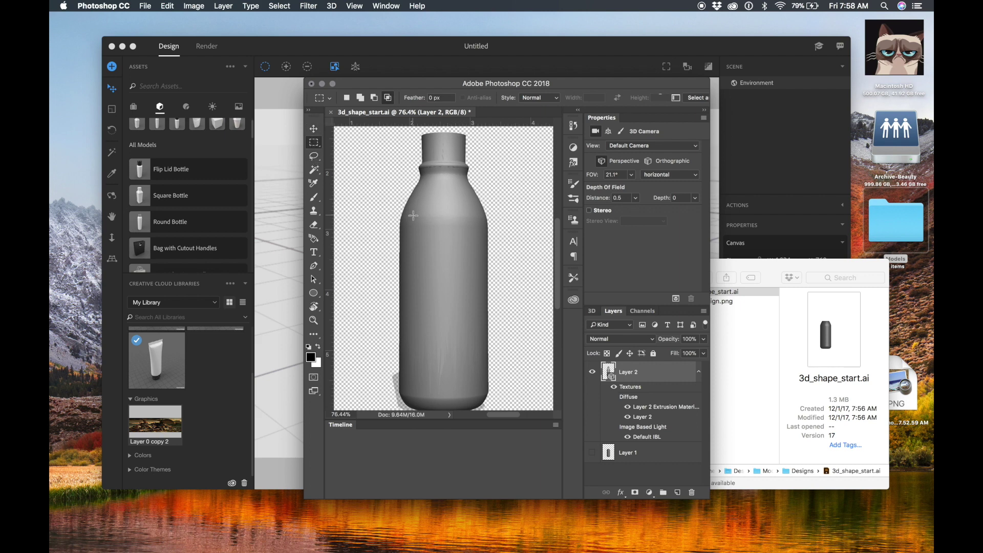
pyautogui.click(332, 5)
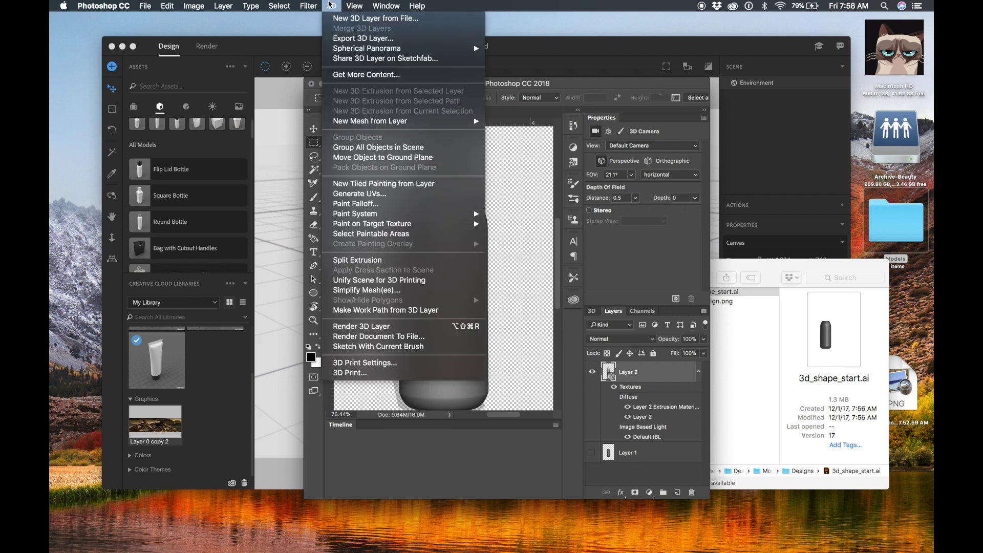
pyautogui.click(346, 41)
pyautogui.click(464, 204)
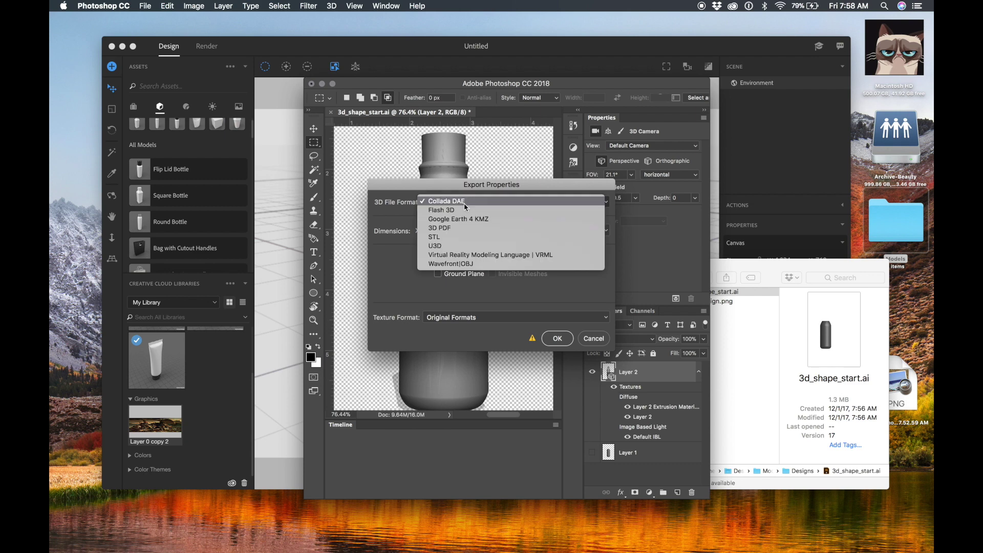
pyautogui.click(460, 264)
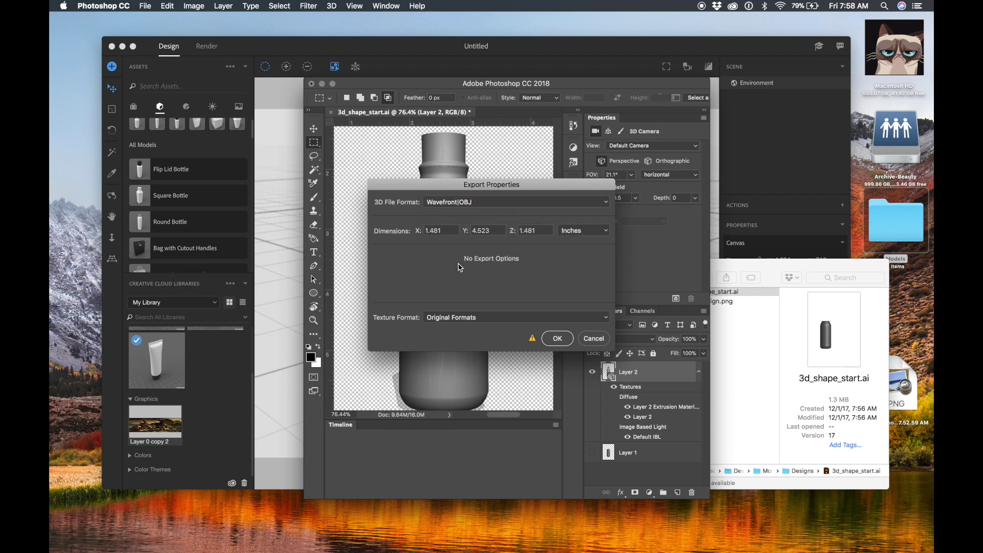
pyautogui.press('Return')
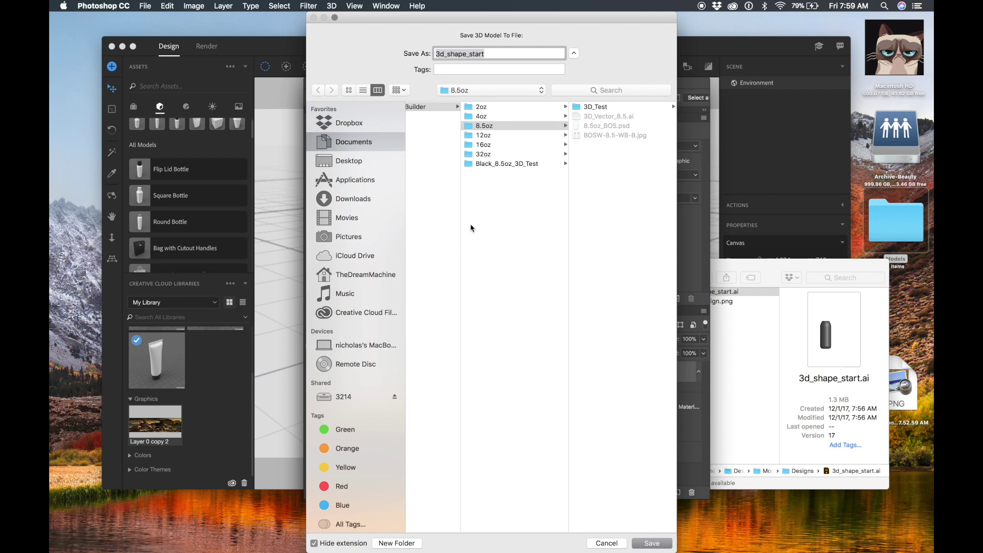
# Save the OBJ as 3d_bottle in Desktop/Models/Designs, then close the document without saving.
pyautogui.click(378, 163)
pyautogui.click(477, 107)
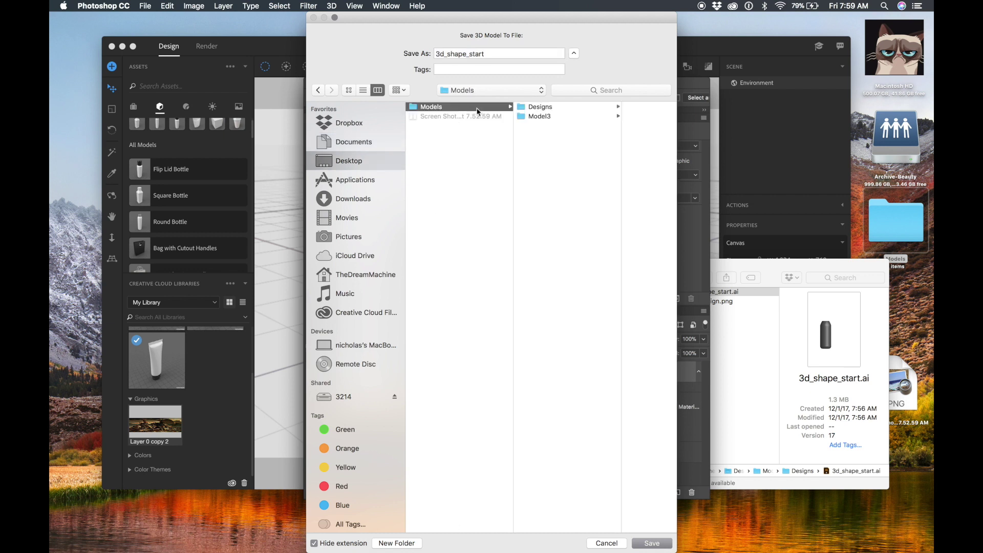
pyautogui.click(556, 109)
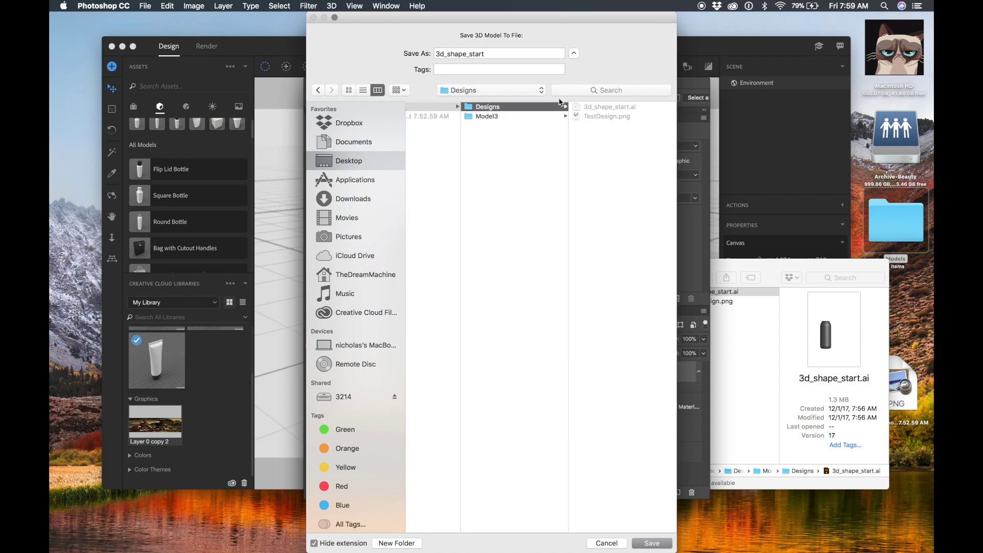
pyautogui.click(483, 54)
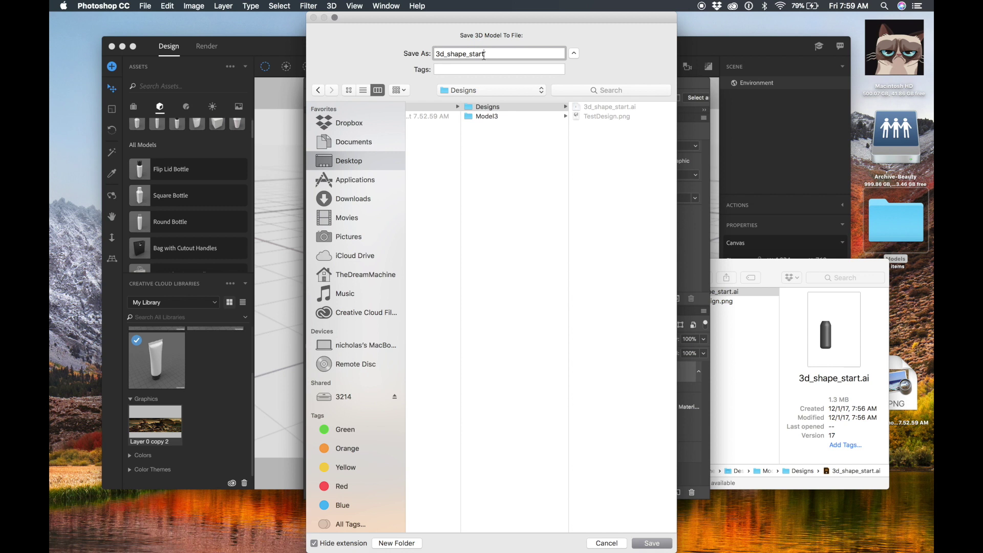
pyautogui.press('BackSpace')
pyautogui.press('BackSpace')
pyautogui.press('BackSpace')
pyautogui.write('bottle shap')
pyautogui.press('Return')
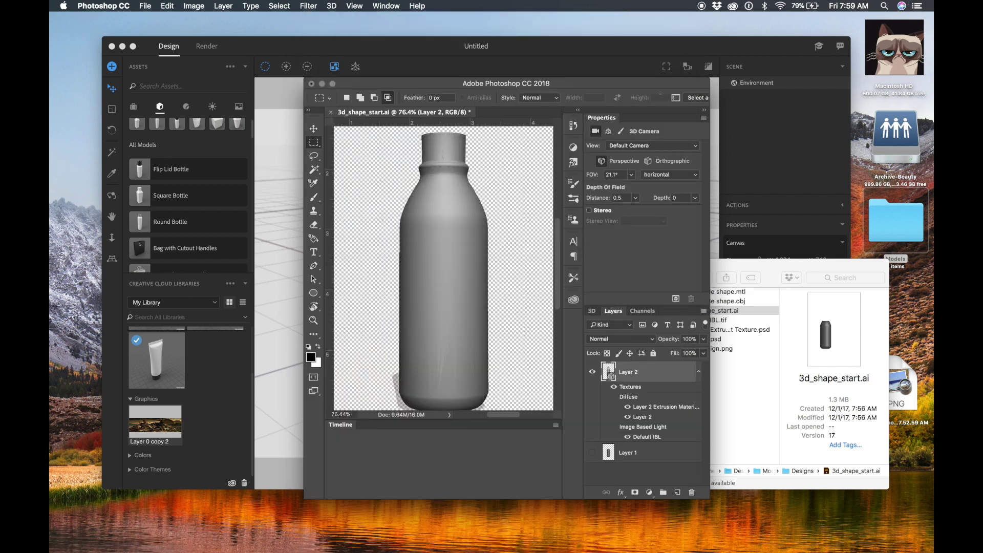
pyautogui.click(310, 83)
pyautogui.click(440, 193)
pyautogui.click(420, 192)
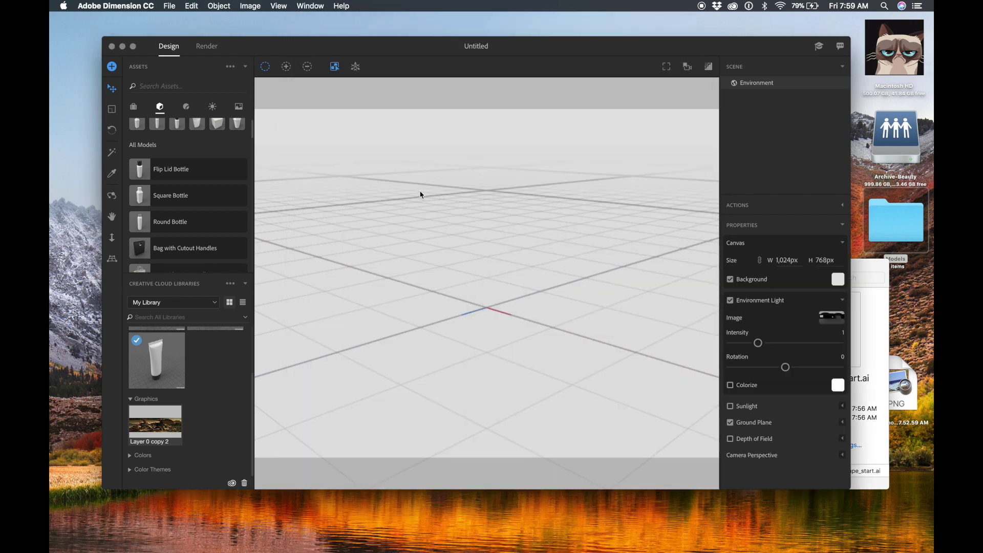
pyautogui.press('super+o')
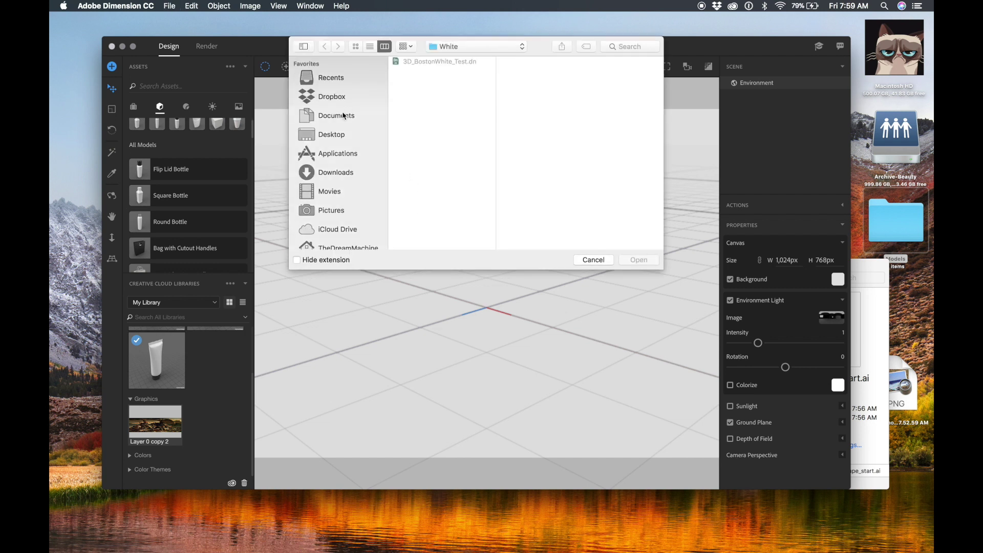
pyautogui.click(339, 135)
pyautogui.click(428, 62)
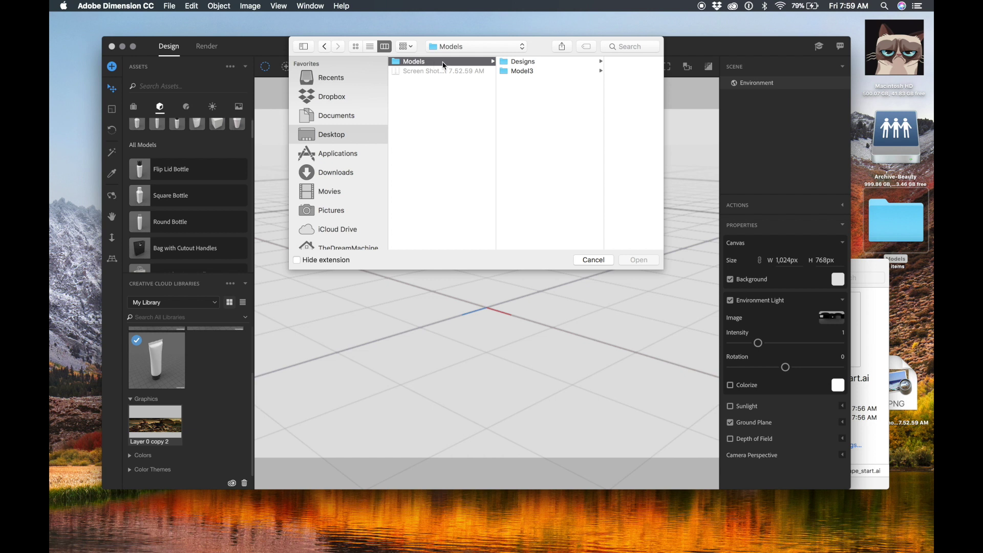
pyautogui.click(502, 62)
pyautogui.click(610, 72)
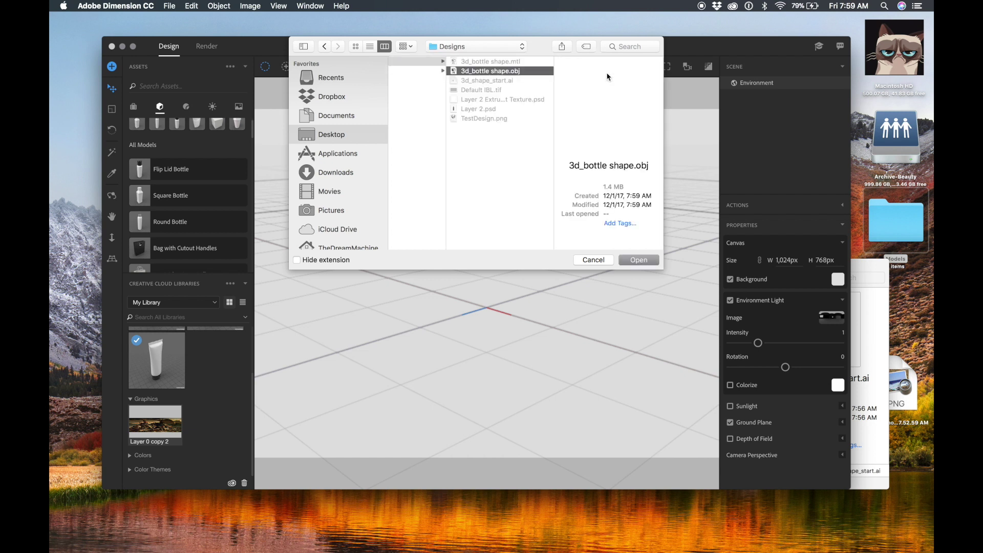
pyautogui.click(647, 258)
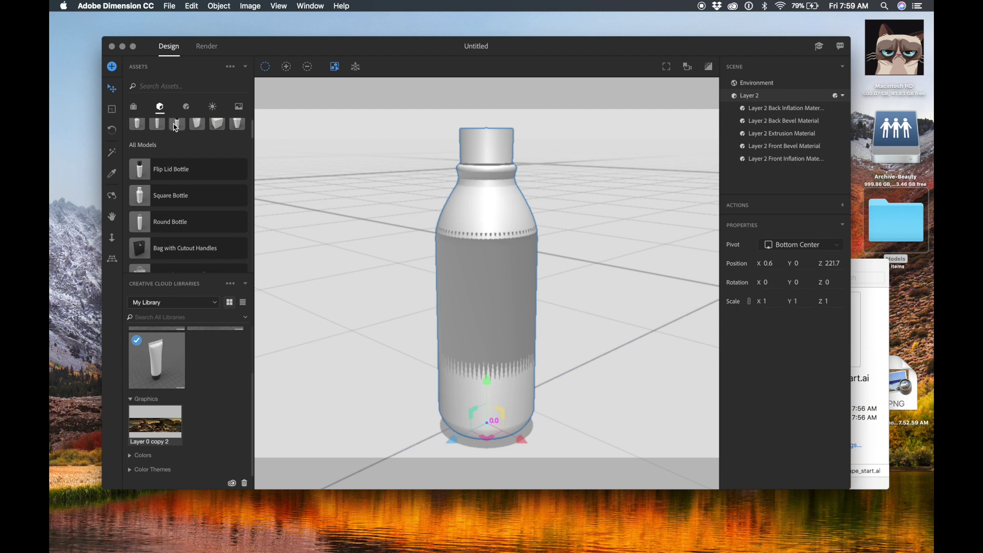
pyautogui.click(112, 130)
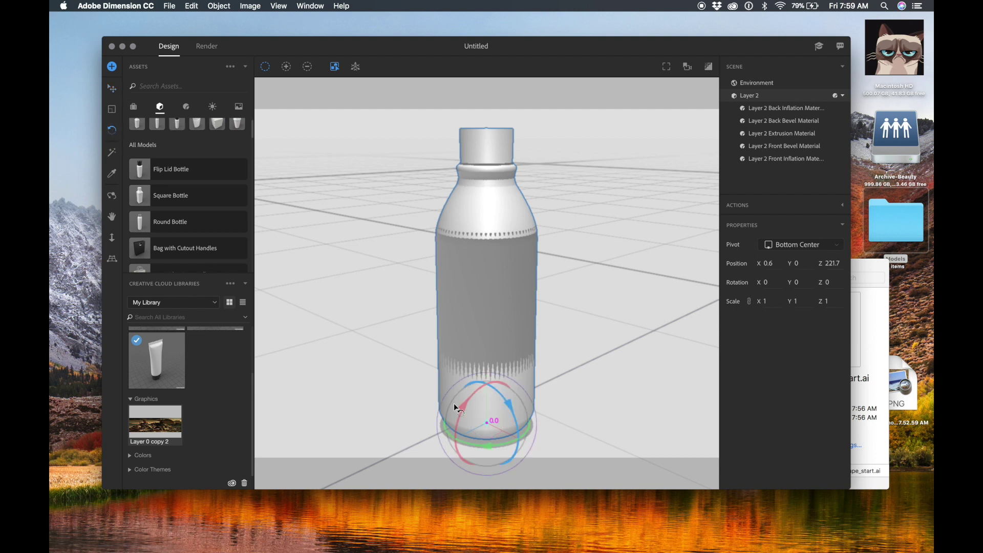
pyautogui.moveTo(474, 440); pyautogui.dragTo(487, 312)
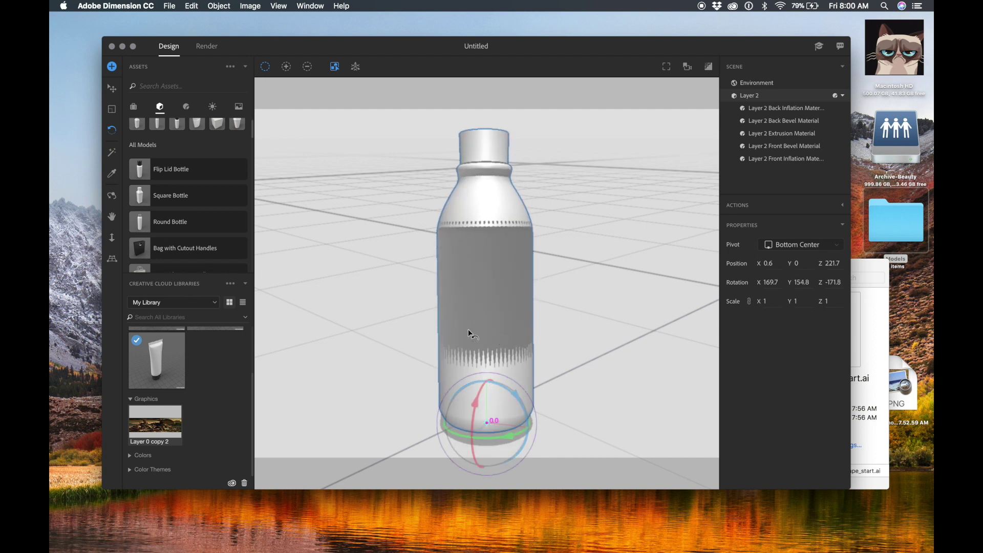
pyautogui.moveTo(931, 412)
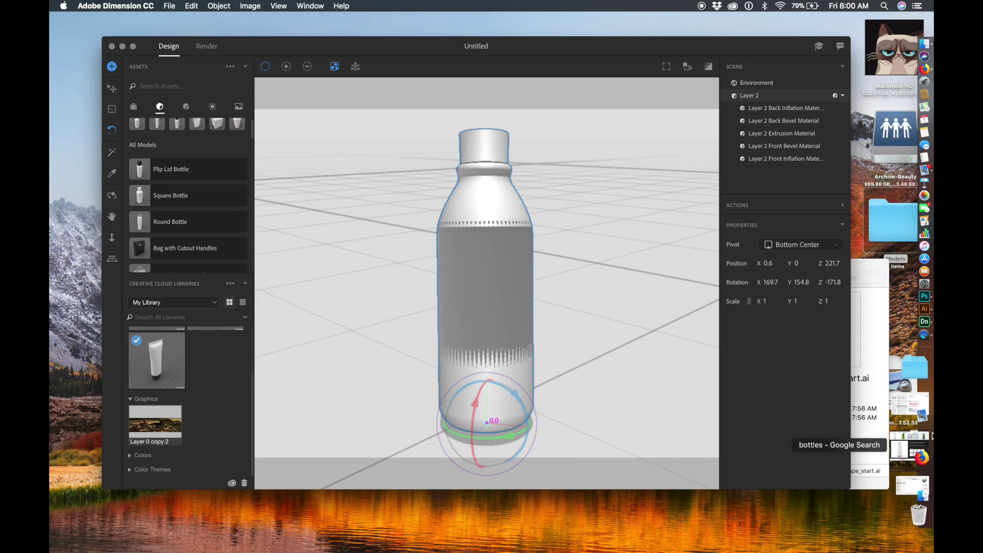
# Open 3d_shape_start.ai in Photoshop and crop the canvas wider on both sides of the bottle.
pyautogui.click(932, 353)
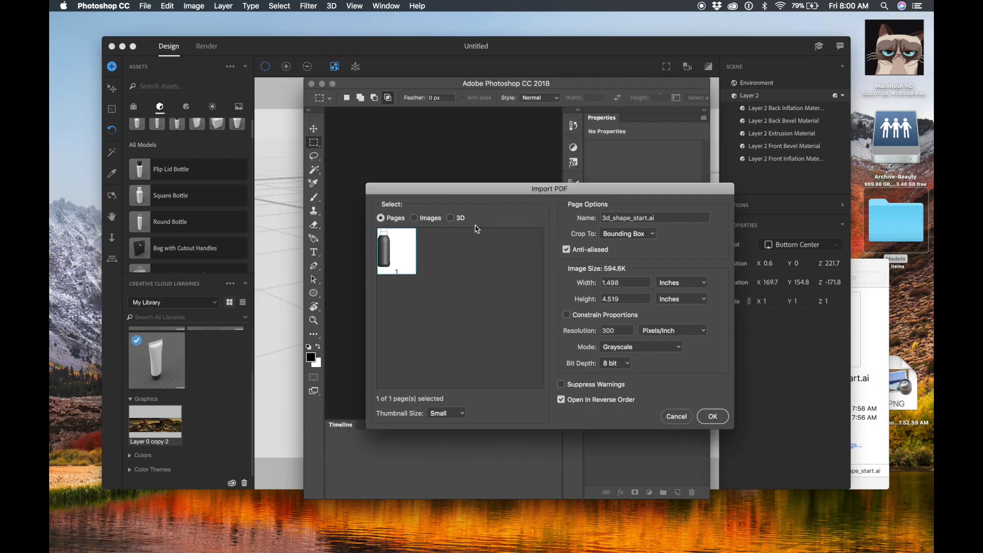
pyautogui.press('Return')
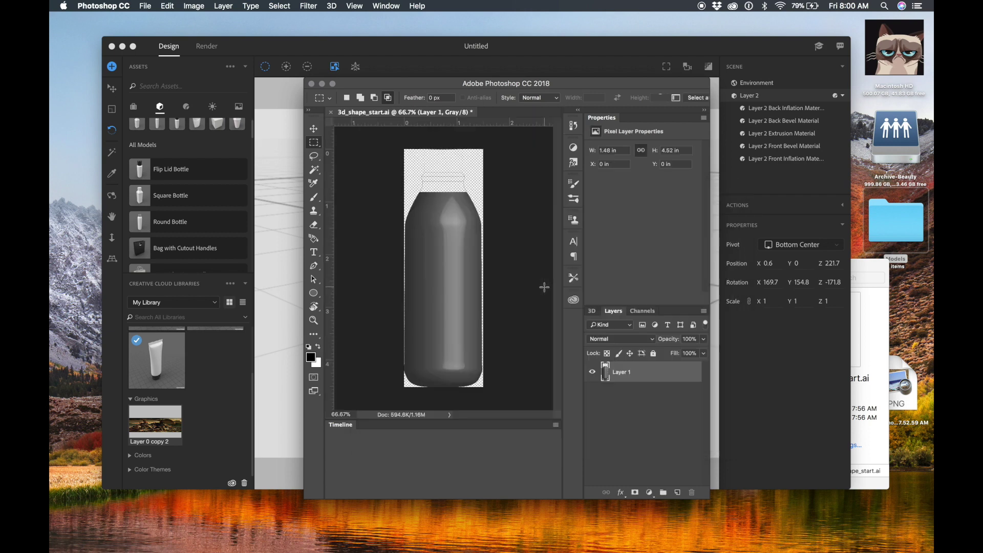
pyautogui.press('c')
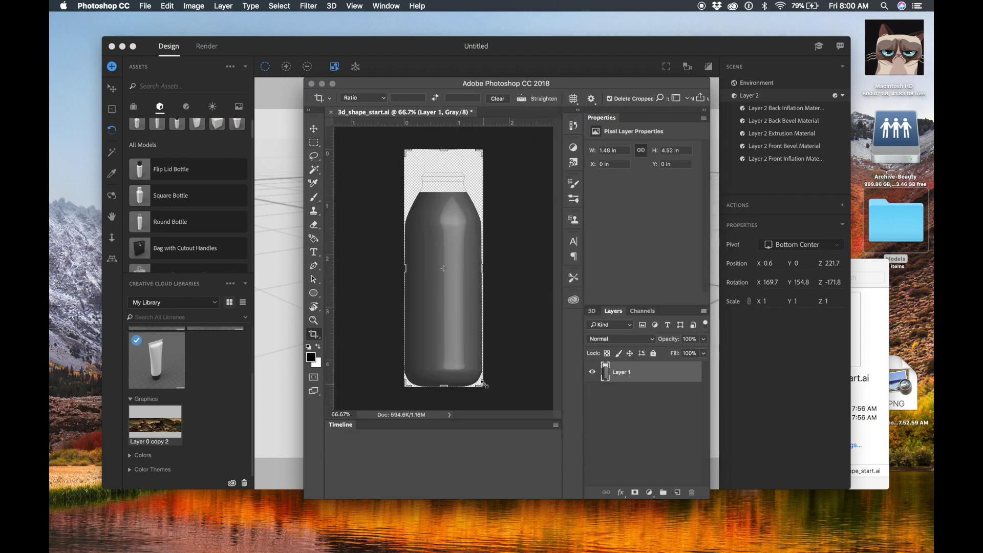
pyautogui.keyDown('alt'); pyautogui.moveTo(485, 387); pyautogui.dragTo(523, 410); pyautogui.keyUp('alt')
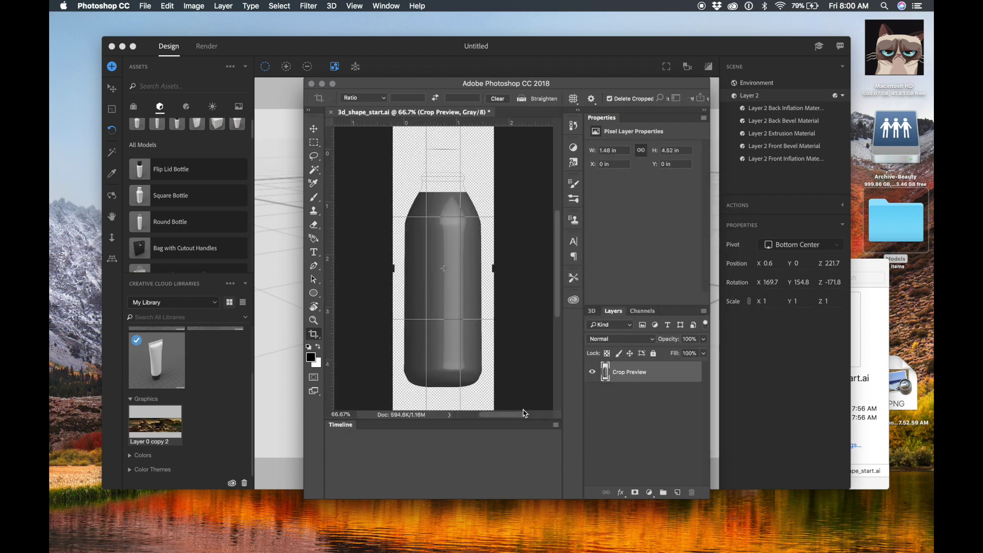
pyautogui.keyDown('alt'); pyautogui.moveTo(499, 270); pyautogui.dragTo(514, 271); pyautogui.keyUp('alt')
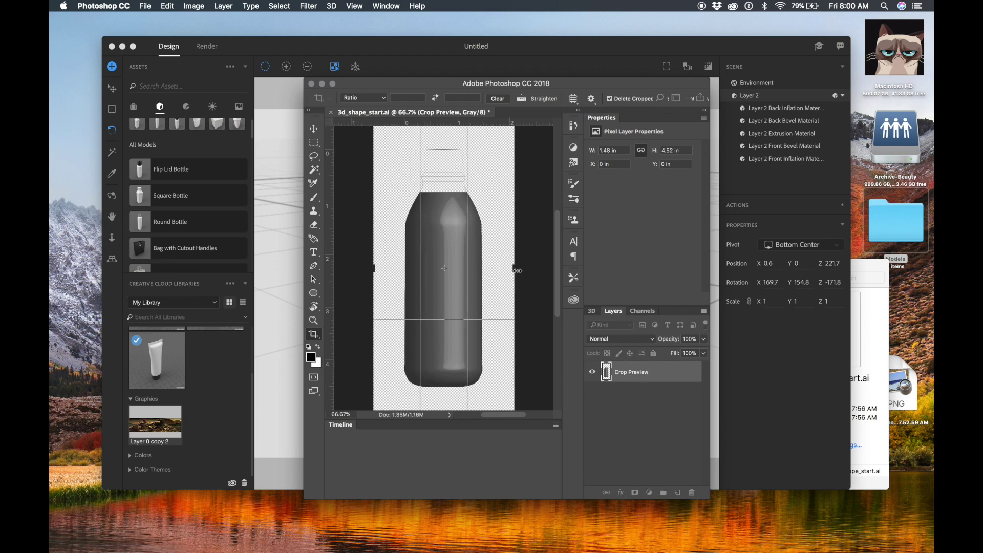
pyautogui.press('Return')
# Fill the selected bottle shape with black on a new Layer 2 and hide Layer 1.
pyautogui.press('w')
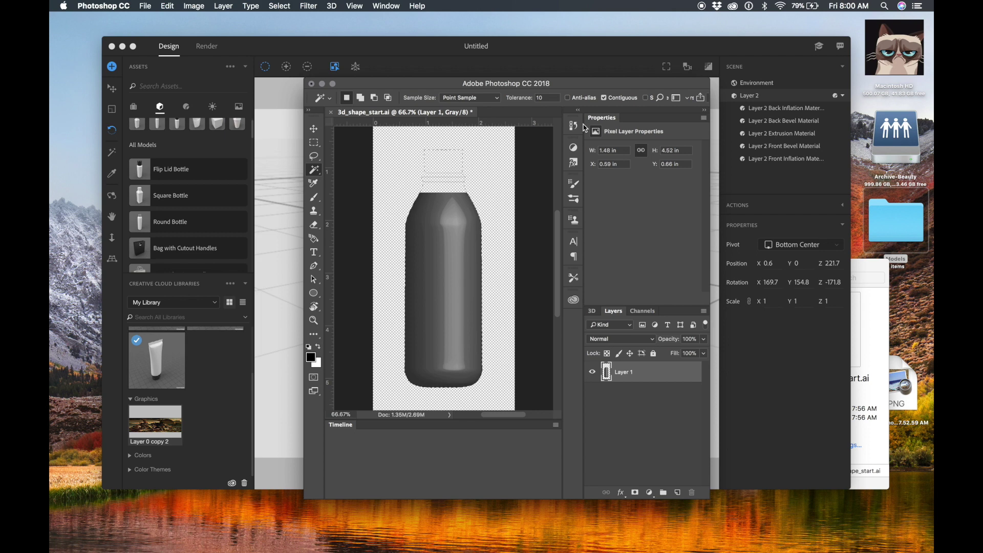
pyautogui.press('super+shift+n')
pyautogui.press('Return')
pyautogui.press('b')
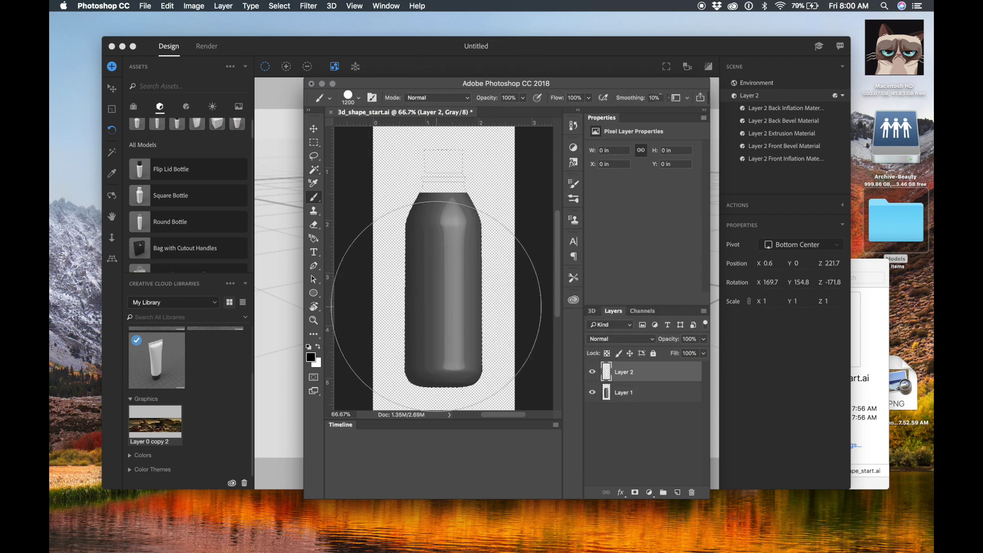
pyautogui.press('g')
pyautogui.click(437, 307)
pyautogui.click(592, 392)
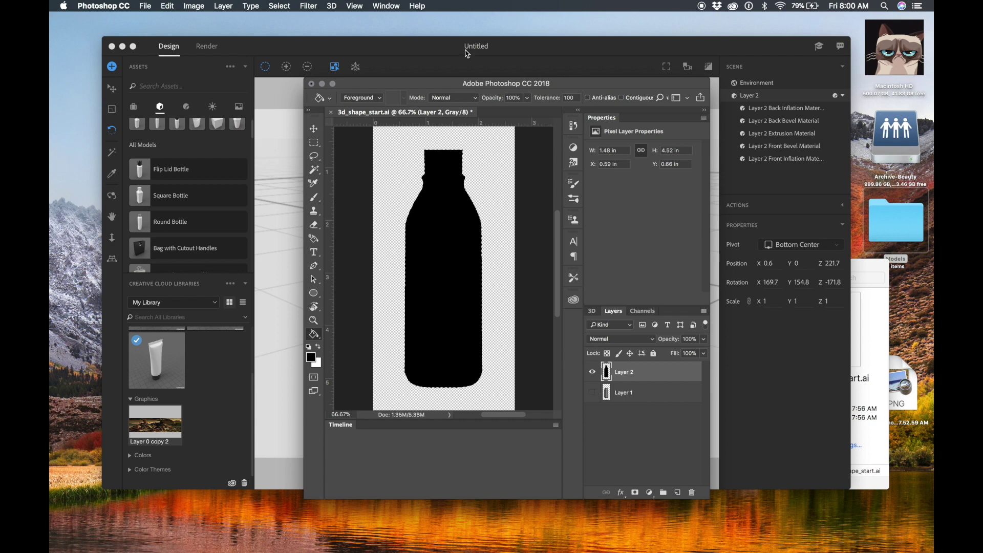
pyautogui.click(328, 6)
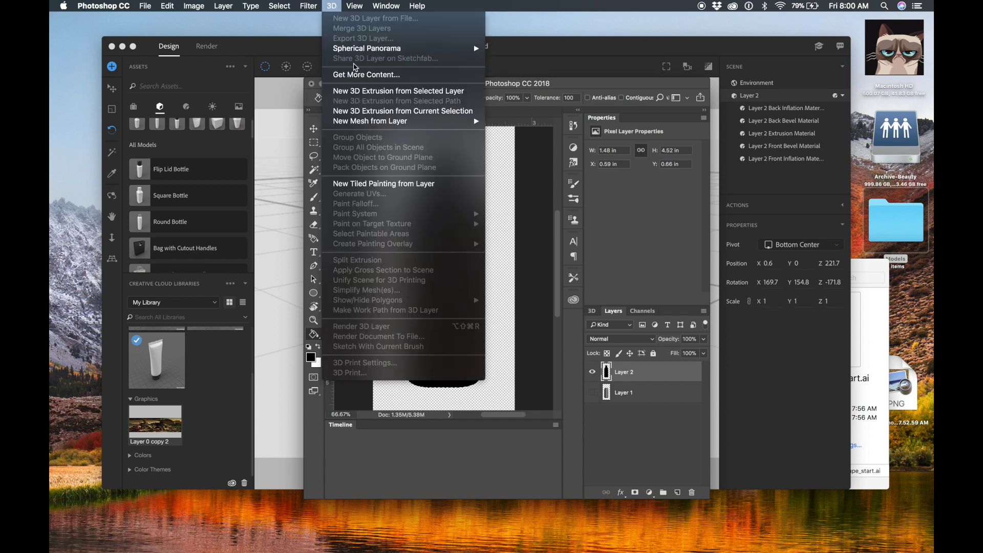
# Extrude Layer 2 into 3D with the bottle shape preset at -4.482 in depth.
pyautogui.click(356, 91)
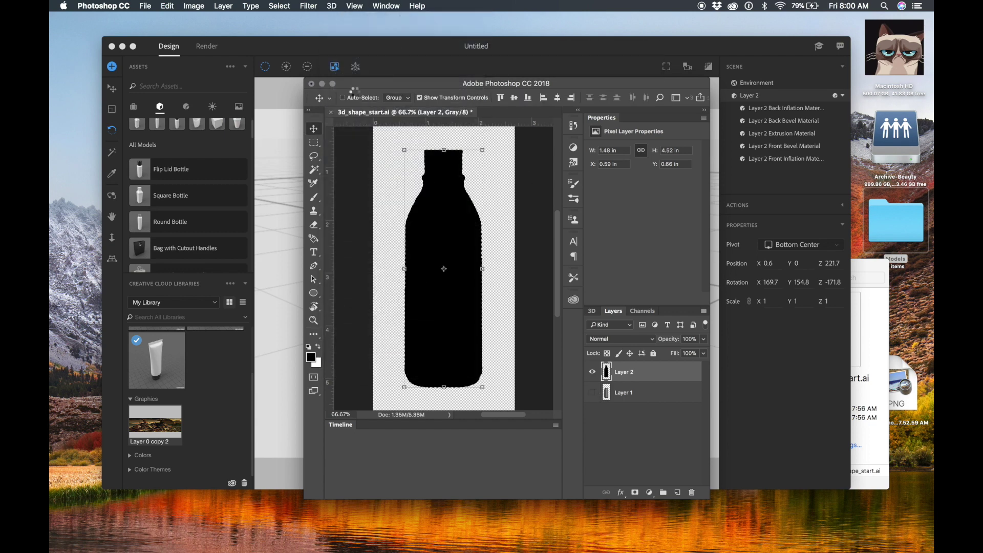
pyautogui.click(594, 310)
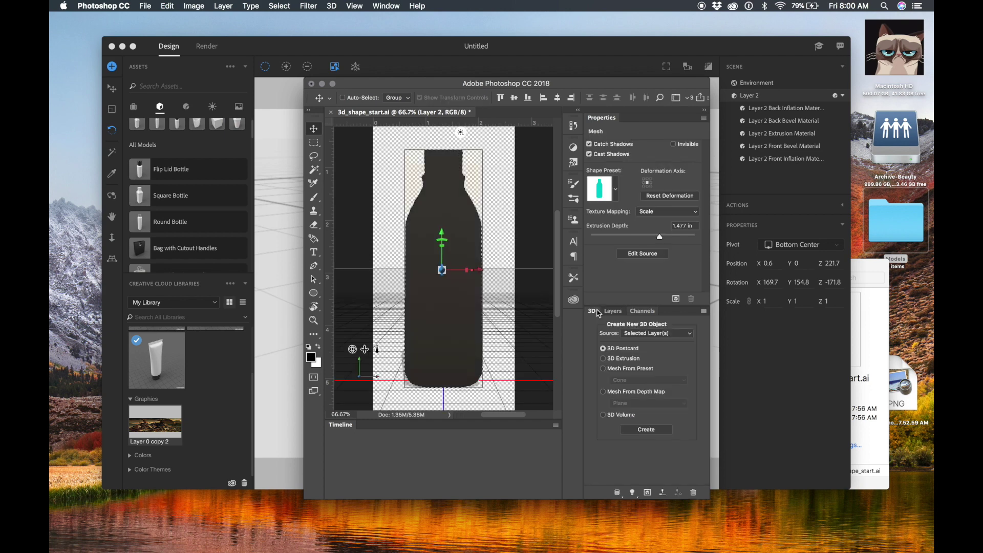
pyautogui.click(615, 189)
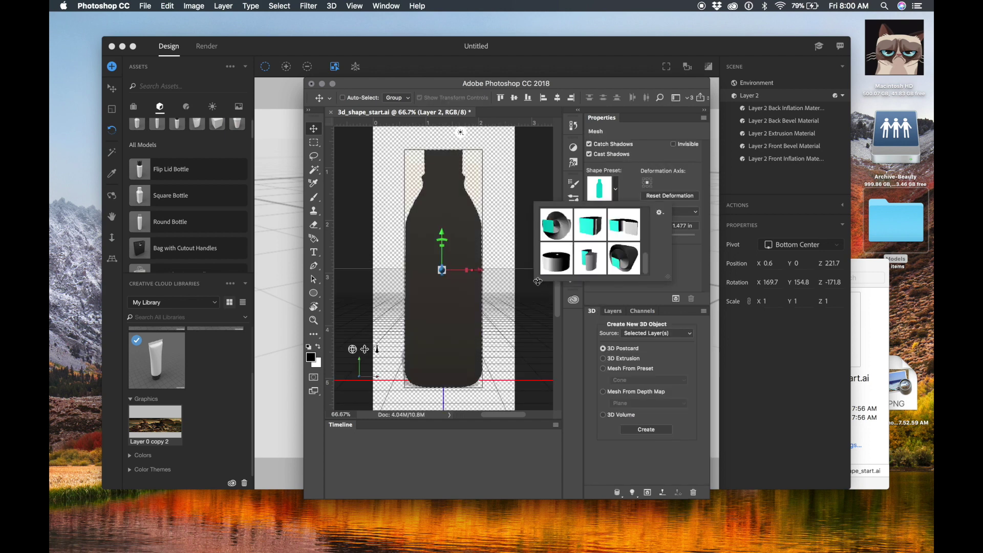
pyautogui.click(546, 260)
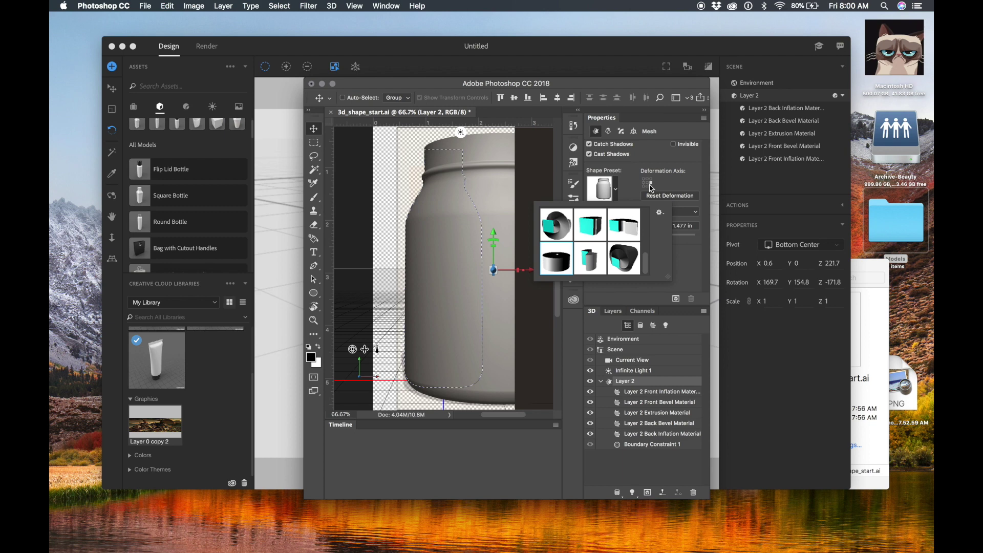
pyautogui.click(685, 250)
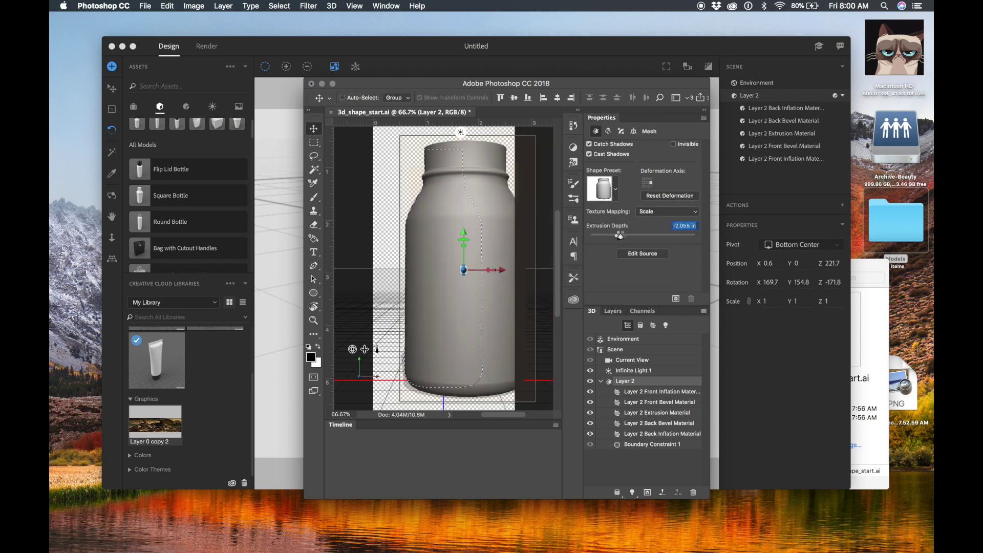
pyautogui.moveTo(620, 236)
pyautogui.mouseDown()
pyautogui.moveTo(589, 237)
pyautogui.moveTo(609, 237)
pyautogui.mouseUp()
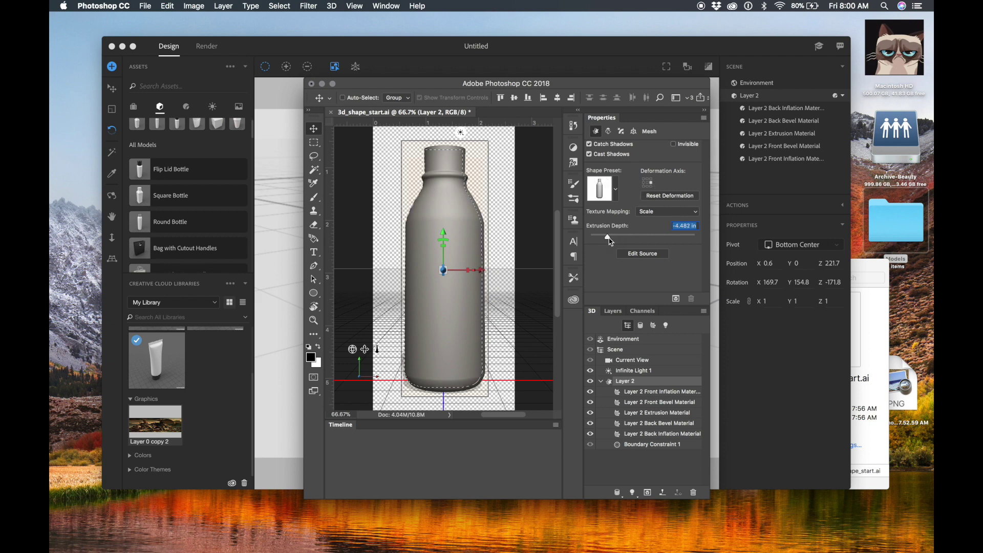
pyautogui.moveTo(609, 241); pyautogui.dragTo(607, 238)
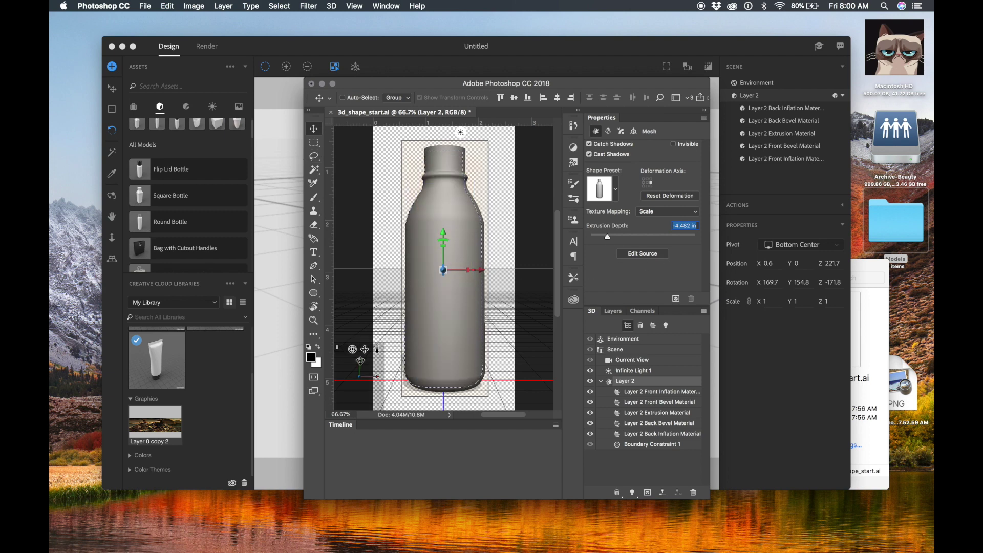
# Rotate the bottle mesh about 46° around its vertical axis.
pyautogui.moveTo(367, 349)
pyautogui.mouseDown()
pyautogui.moveTo(358, 364)
pyautogui.moveTo(343, 364)
pyautogui.moveTo(359, 362)
pyautogui.mouseUp()
pyautogui.click(440, 221)
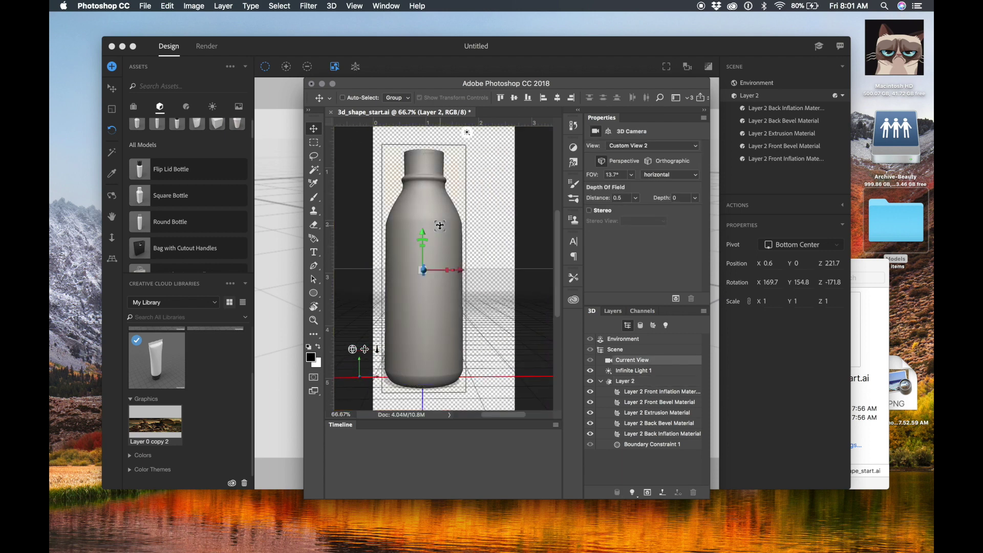
pyautogui.click(456, 238)
pyautogui.moveTo(457, 239)
pyautogui.mouseDown()
pyautogui.moveTo(359, 240)
pyautogui.moveTo(267, 218)
pyautogui.moveTo(676, 220)
pyautogui.moveTo(596, 200)
pyautogui.moveTo(420, 229)
pyautogui.moveTo(458, 228)
pyautogui.mouseUp()
pyautogui.click(476, 153)
# Export the 3D layer as Wavefront|OBJ file 3d_shape_start2 and minimize Photoshop.
pyautogui.press('m')
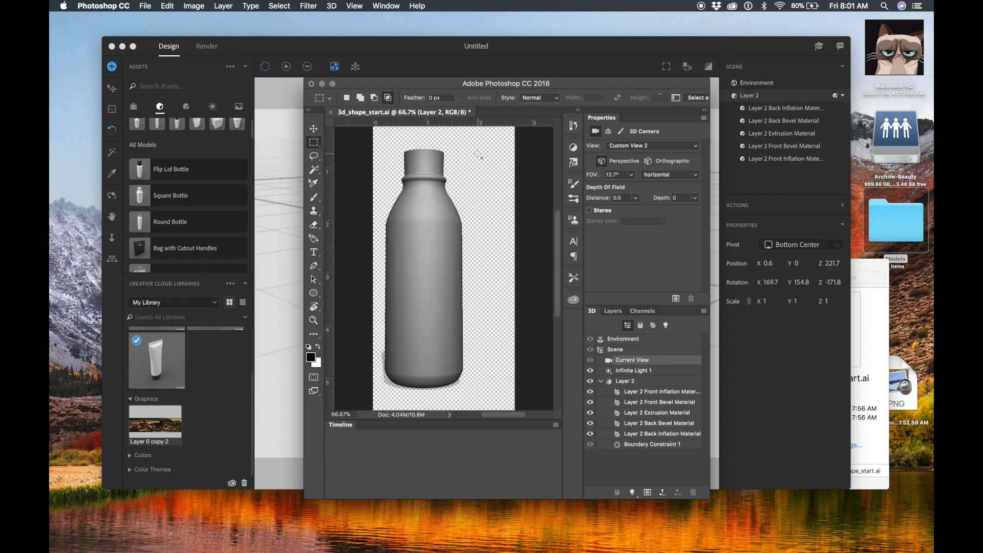
pyautogui.click(354, 6)
pyautogui.moveTo(332, 6)
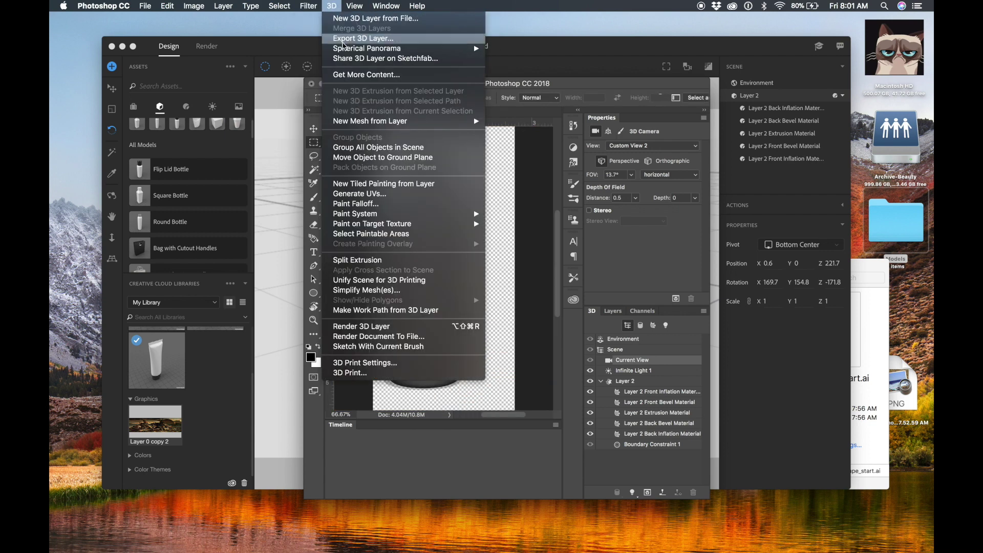
pyautogui.click(343, 46)
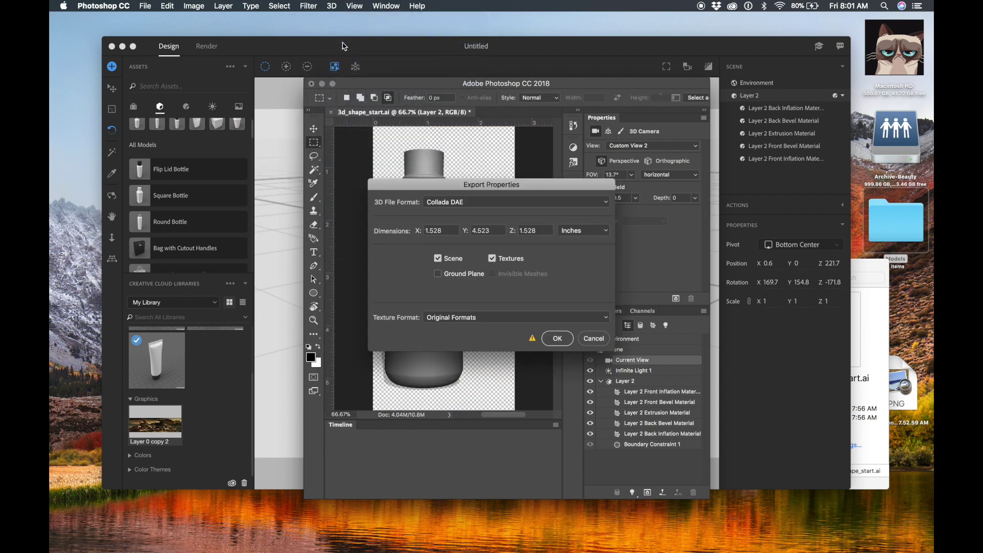
pyautogui.click(475, 206)
pyautogui.click(466, 265)
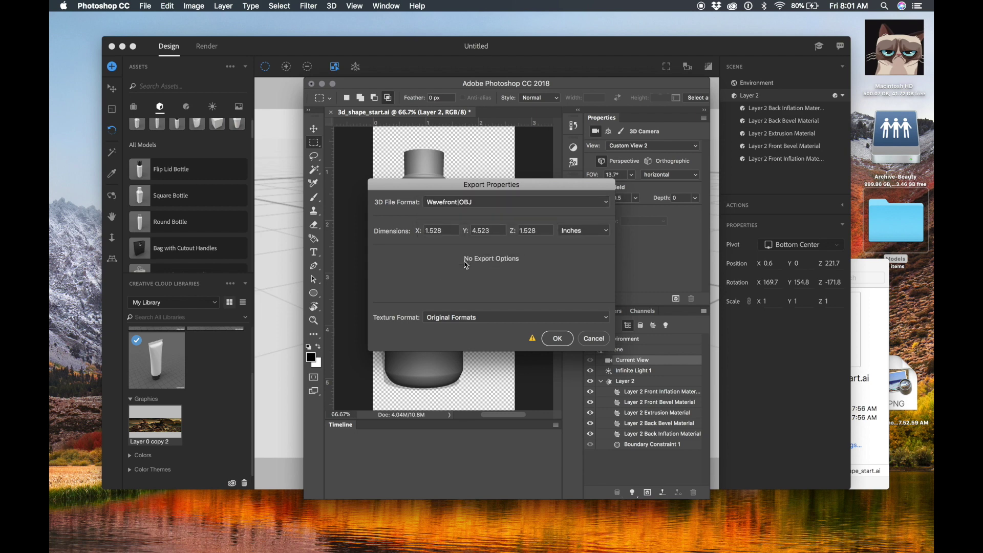
pyautogui.press('Return')
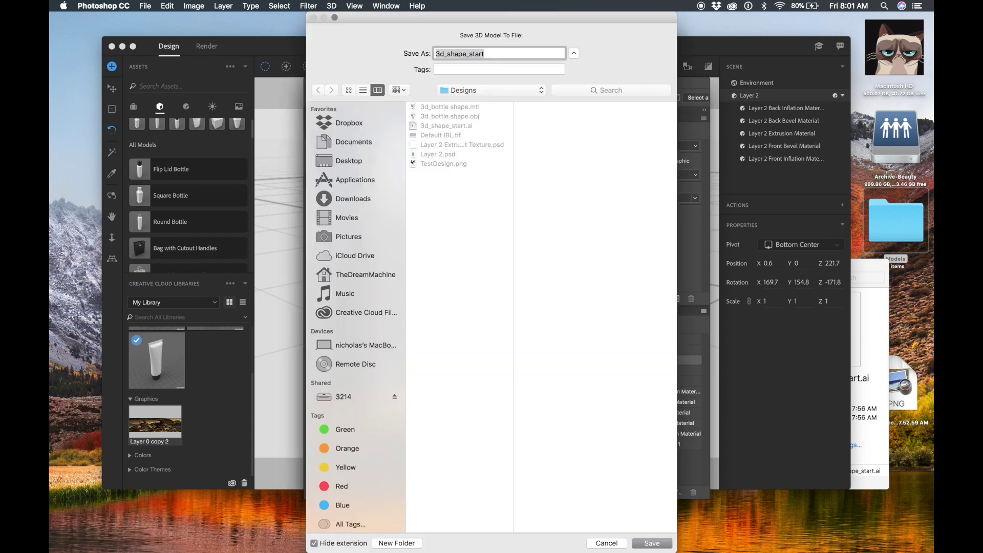
pyautogui.press('Return')
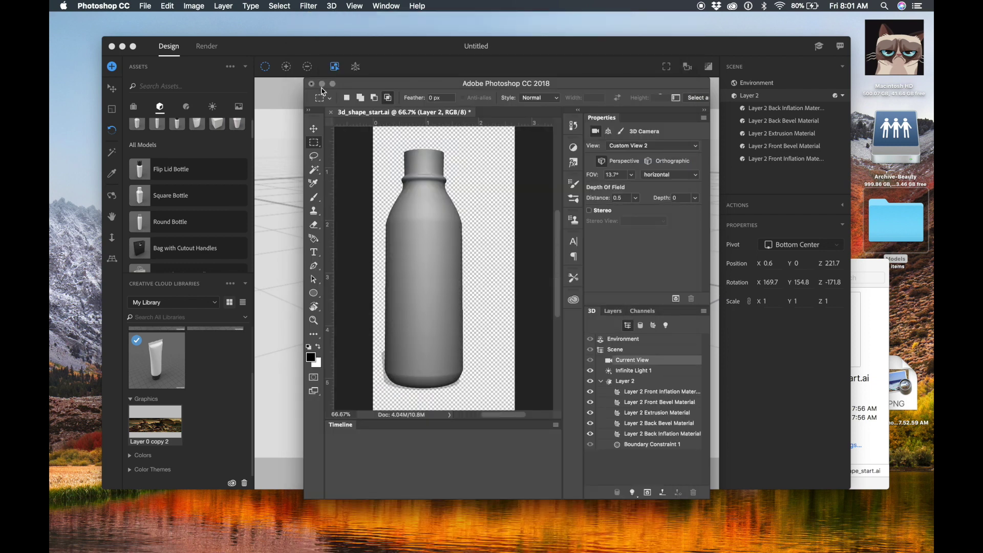
pyautogui.click(322, 84)
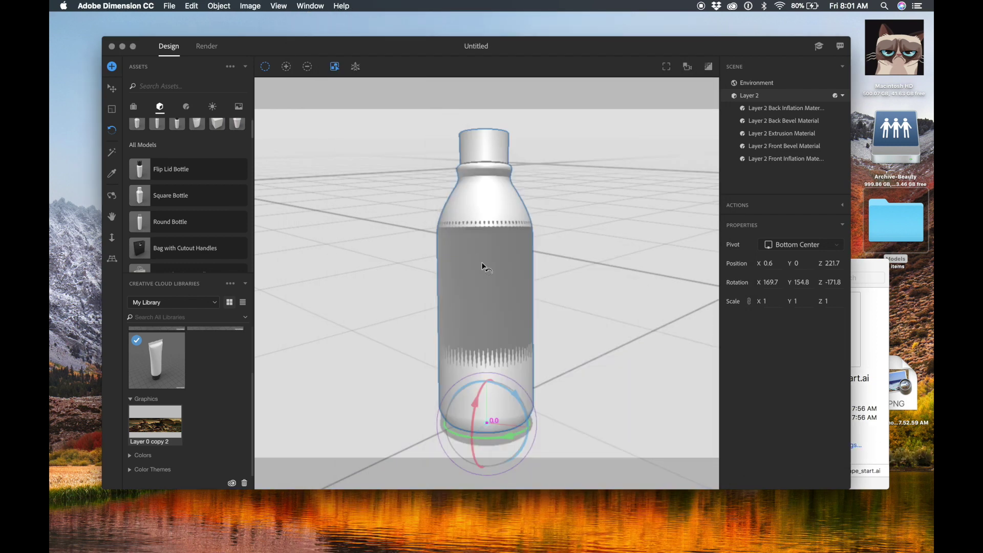
# Import 3d_shape_start2.obj into Dimension and turn it to Y -33.4°.
pyautogui.press('super+o')
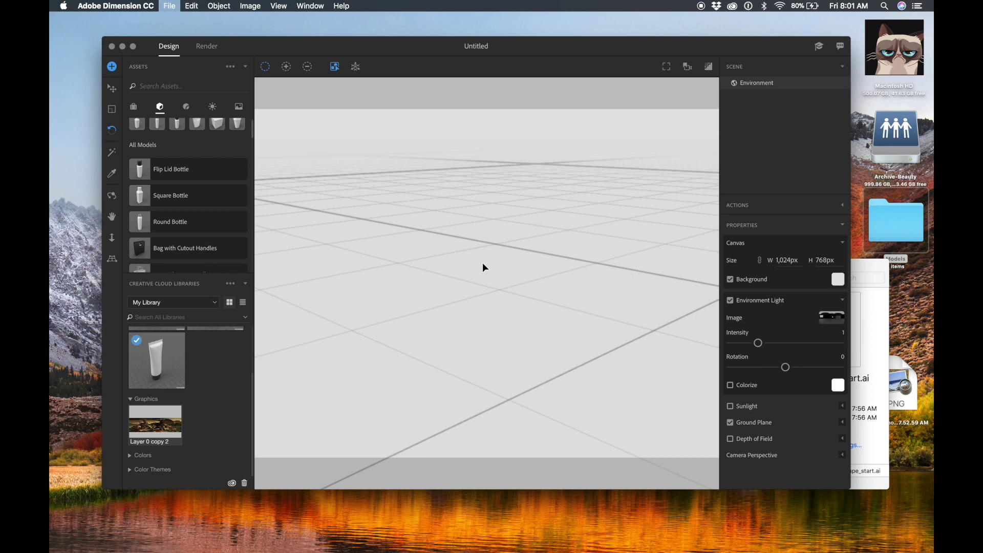
pyautogui.doubleClick(433, 99)
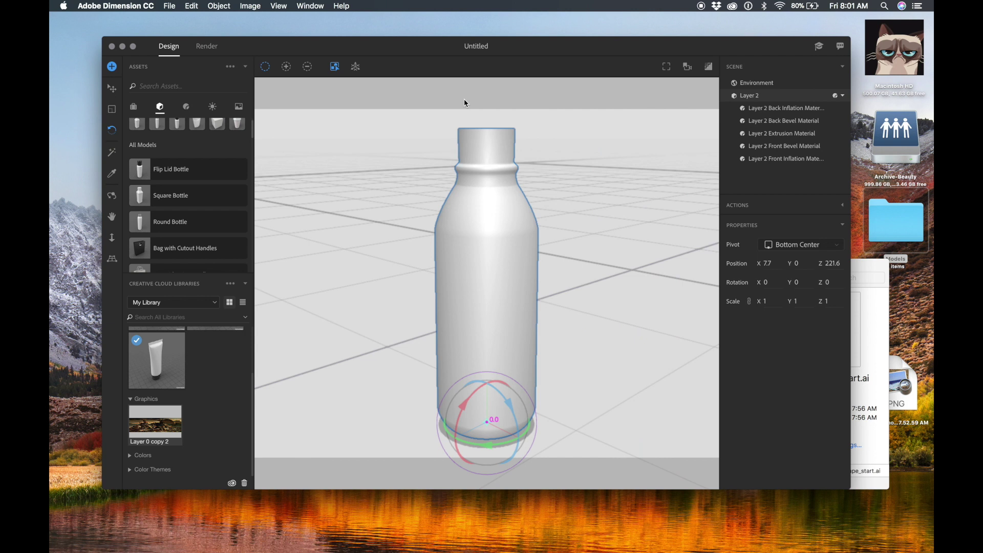
pyautogui.moveTo(495, 449); pyautogui.dragTo(445, 431)
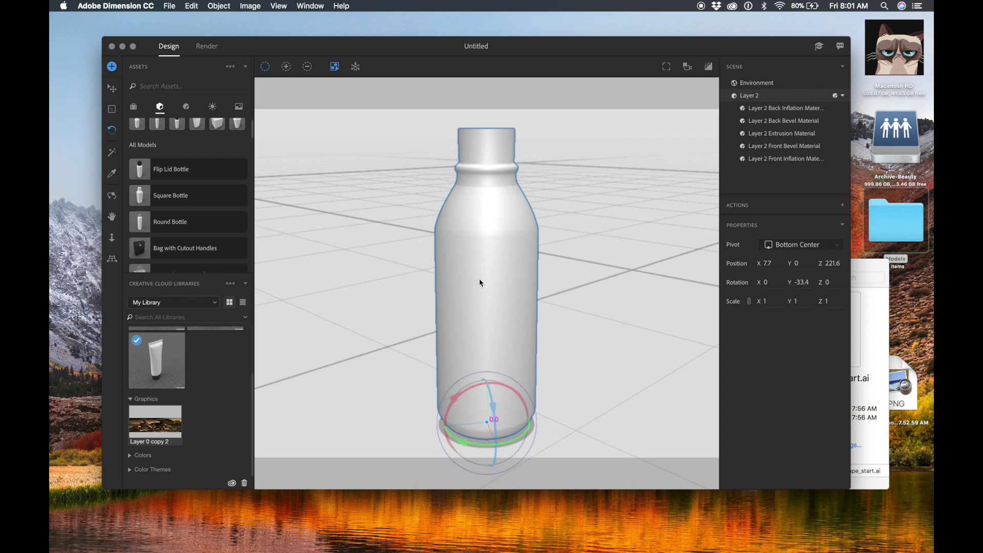
# Apply the Glass material from the Materials assets to the Layer 2 bottle.
pyautogui.click(186, 107)
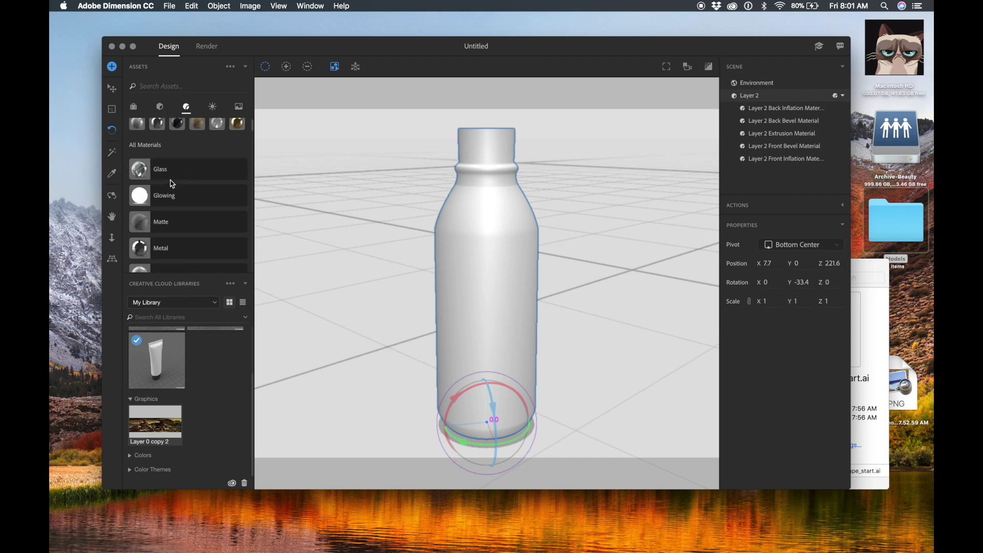
pyautogui.click(170, 178)
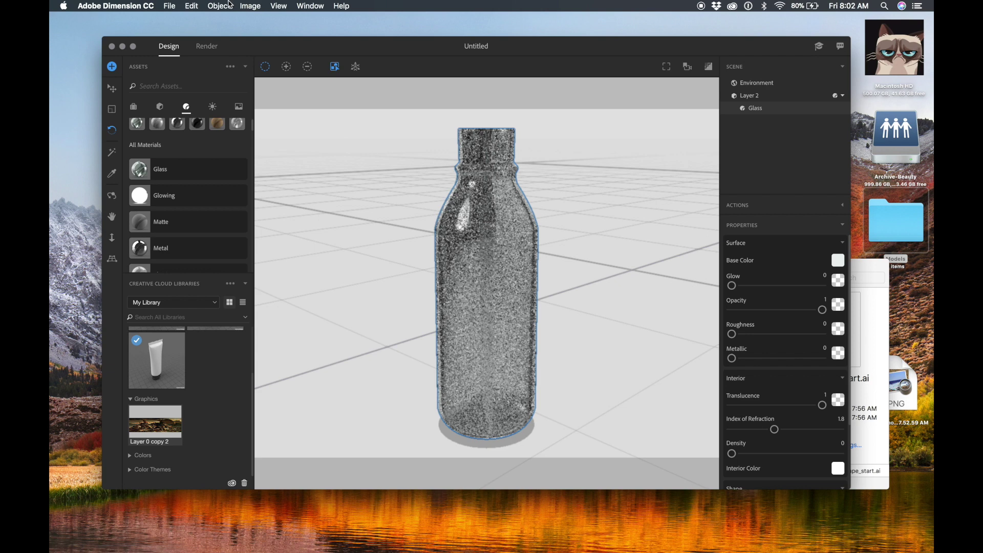
pyautogui.click(167, 6)
# Place TestDesign.png from Desktop/Models/Designs on the bottle as a decal and slide it lower.
pyautogui.moveTo(183, 85)
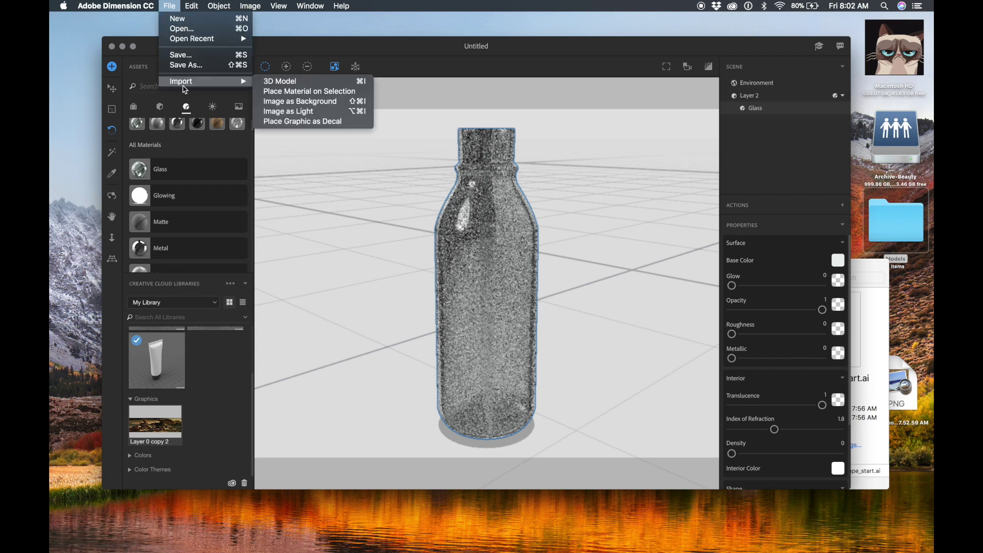
pyautogui.click(285, 123)
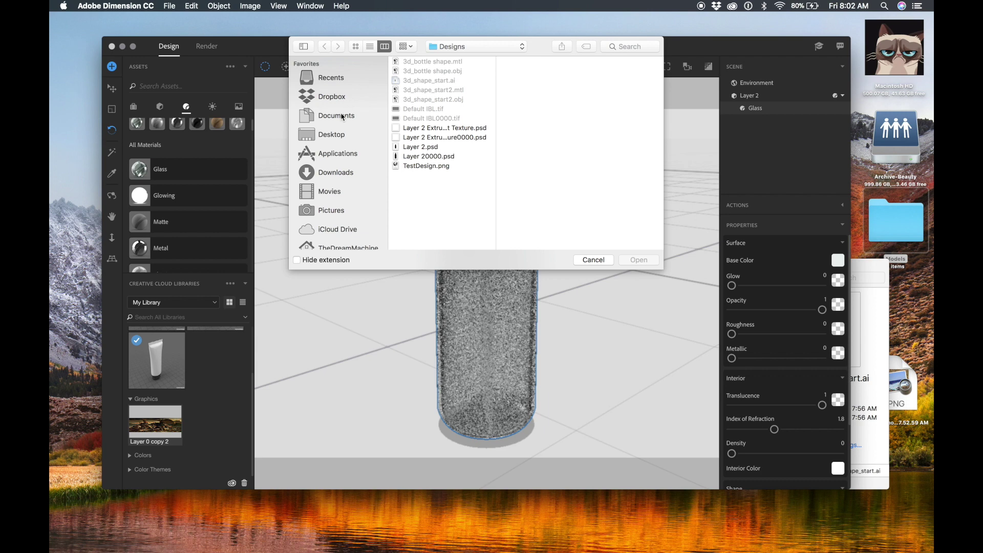
pyautogui.click(345, 135)
pyautogui.click(459, 62)
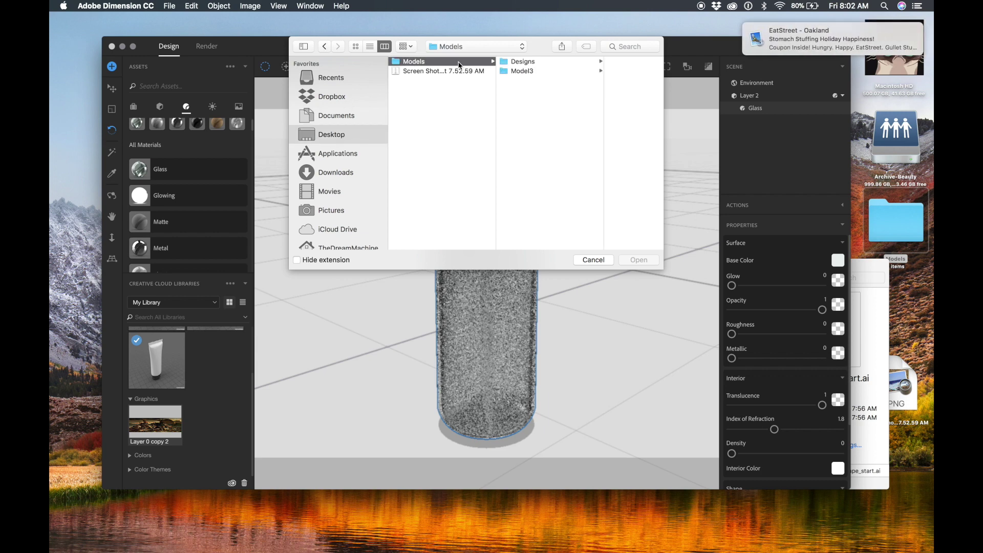
pyautogui.click(519, 62)
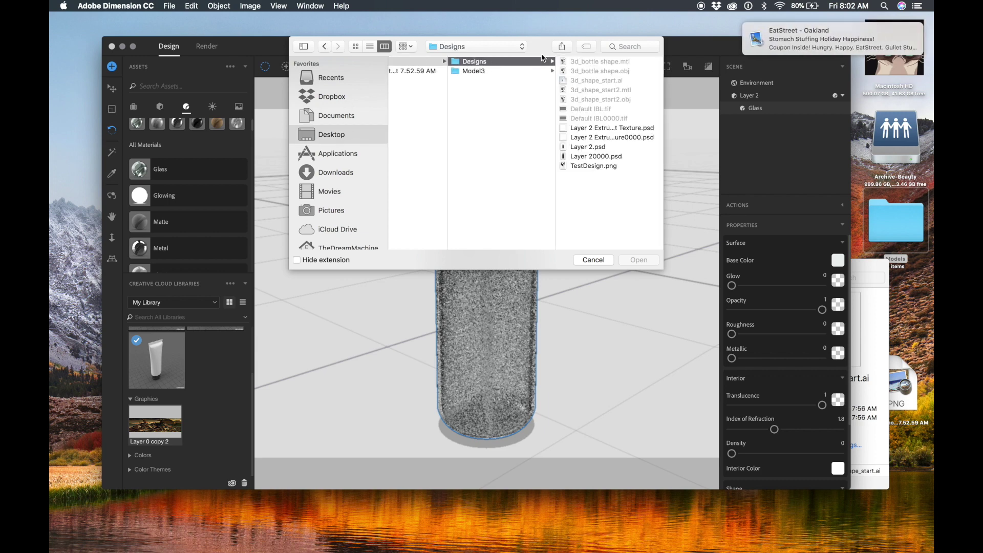
pyautogui.click(582, 167)
pyautogui.press('Return')
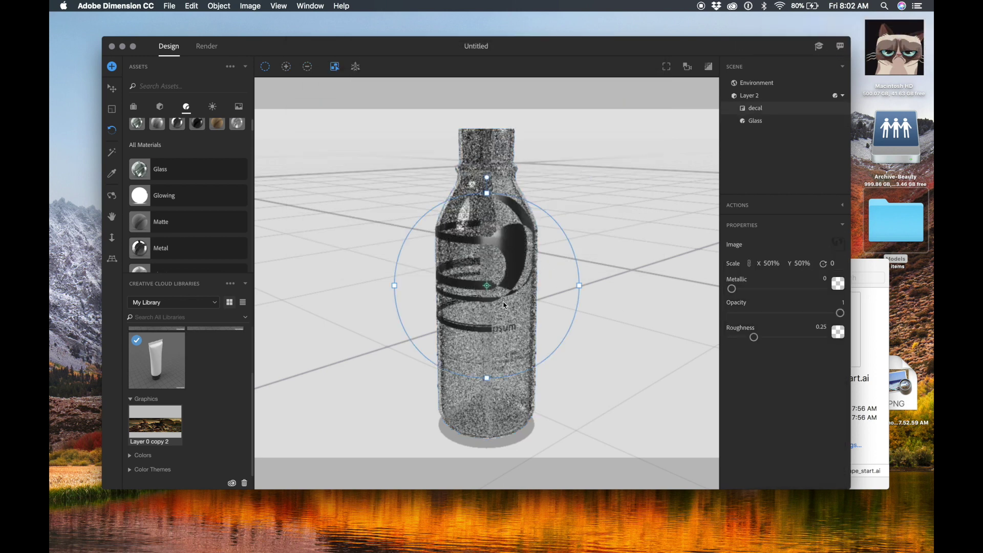
pyautogui.moveTo(489, 295); pyautogui.dragTo(541, 328)
# Spin the bottle so the logo faces front, then move the decal up.
pyautogui.click(525, 362)
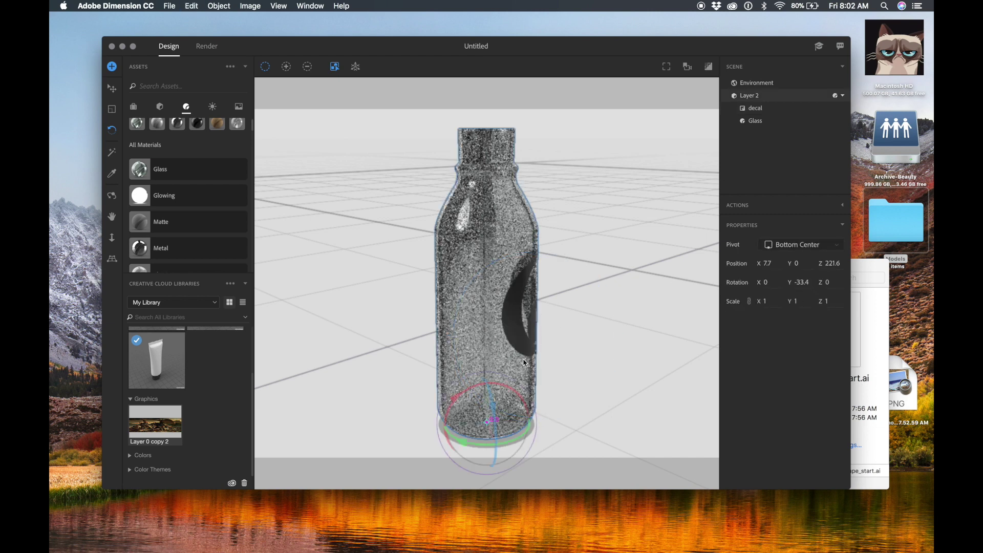
pyautogui.moveTo(505, 449); pyautogui.dragTo(440, 440)
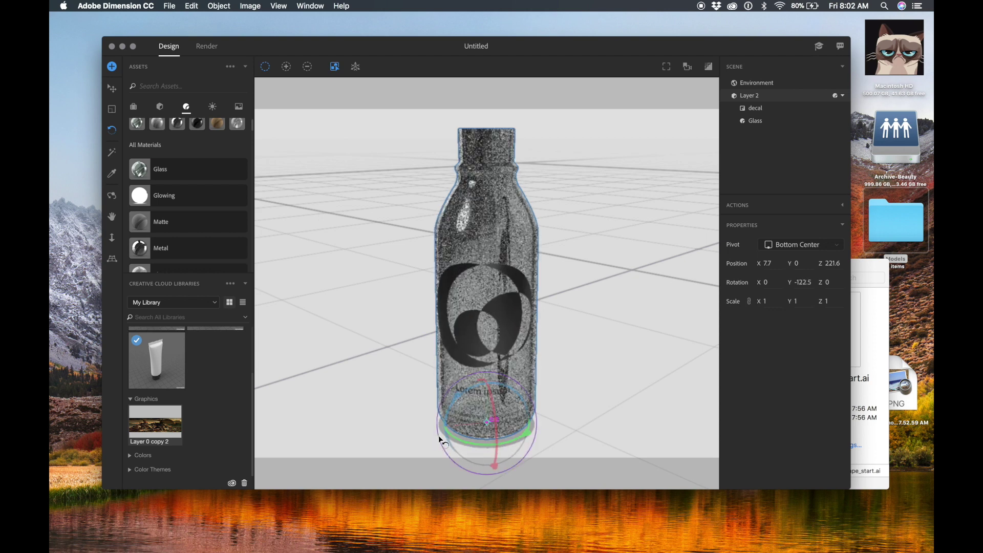
pyautogui.click(790, 108)
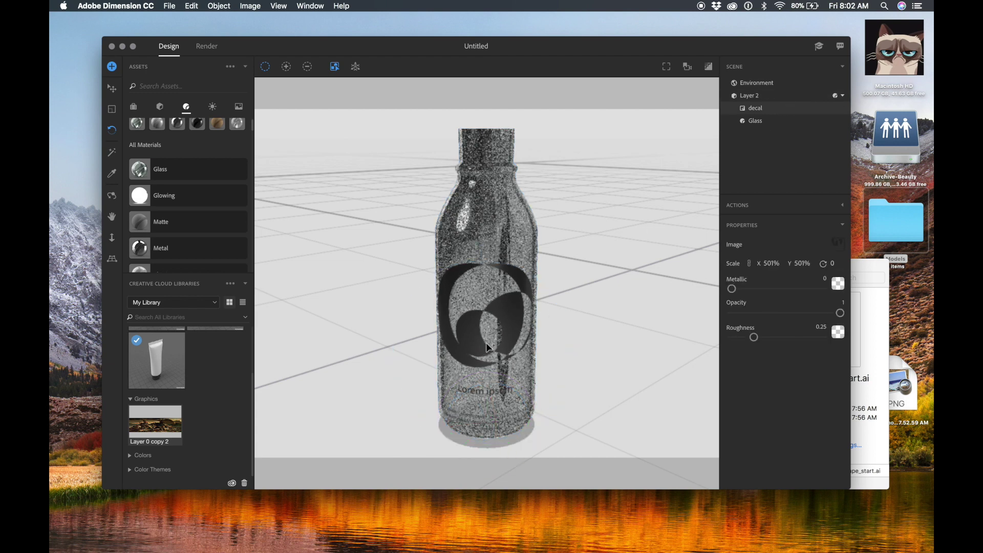
pyautogui.moveTo(487, 344); pyautogui.dragTo(487, 326)
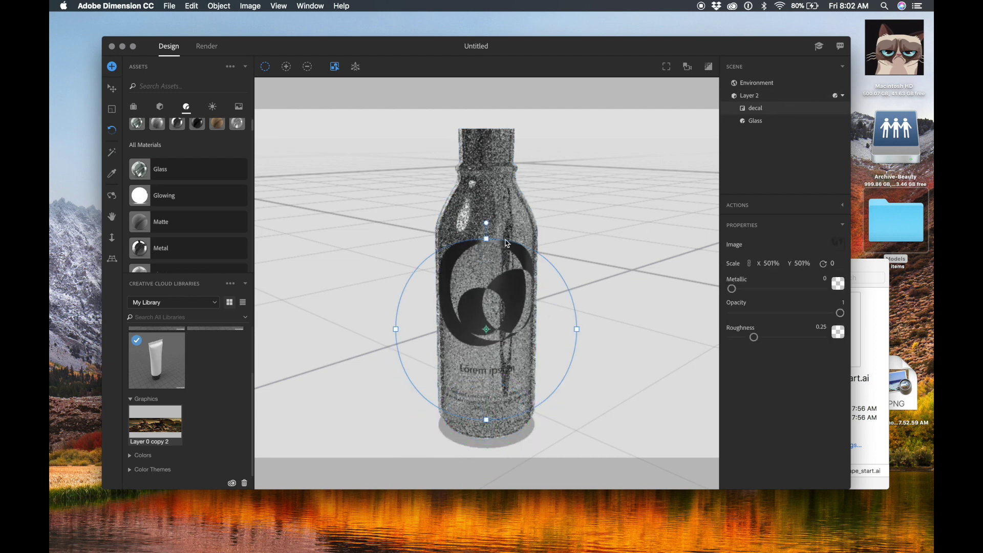
# Scale the logo decal down to 373% and nudge it onto the bottle body.
pyautogui.moveTo(487, 240); pyautogui.dragTo(486, 263)
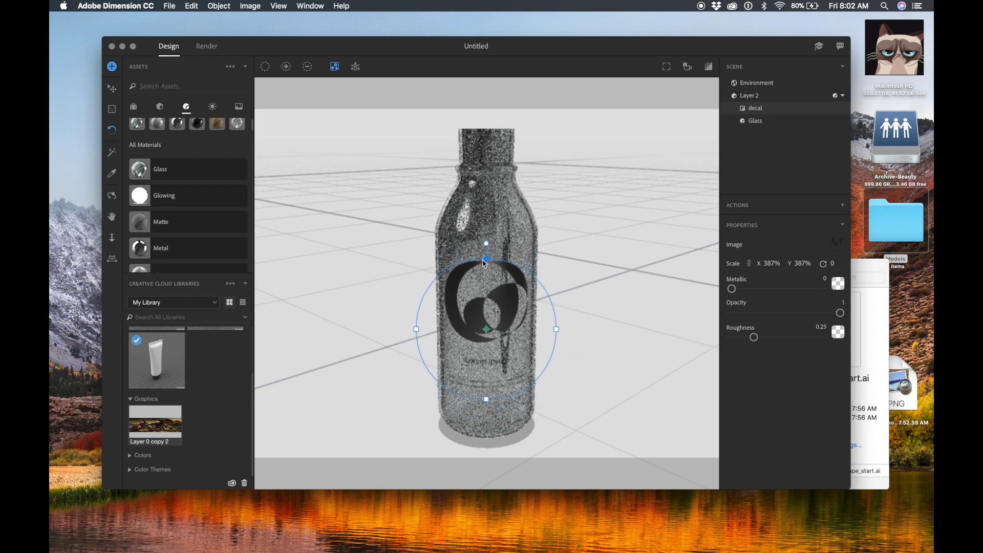
pyautogui.moveTo(512, 275); pyautogui.dragTo(510, 278)
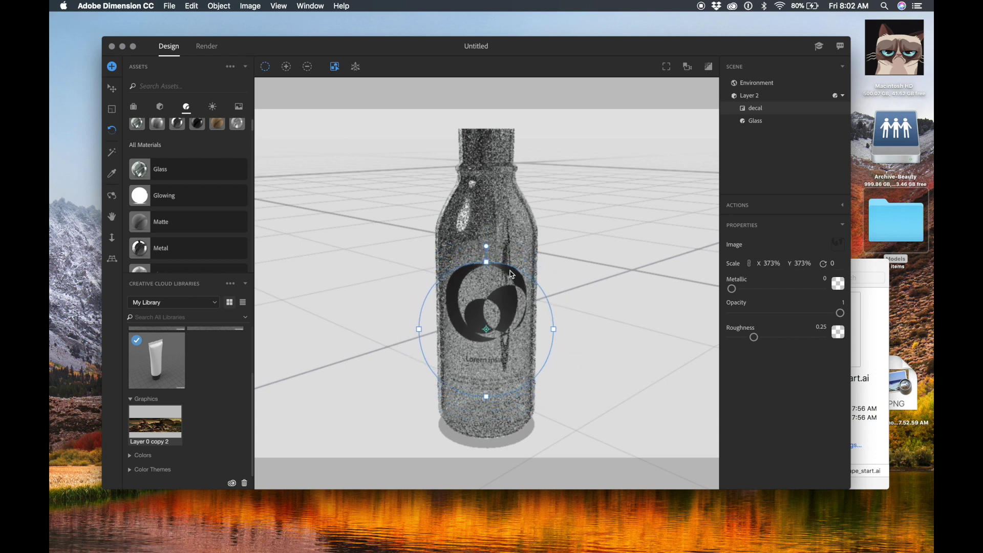
pyautogui.moveTo(486, 331); pyautogui.dragTo(487, 335)
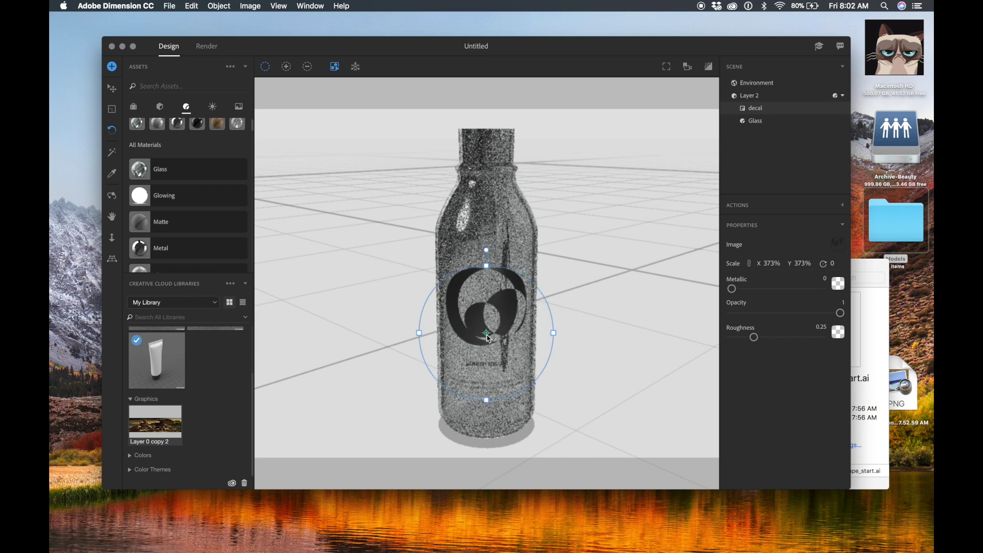
pyautogui.click(771, 85)
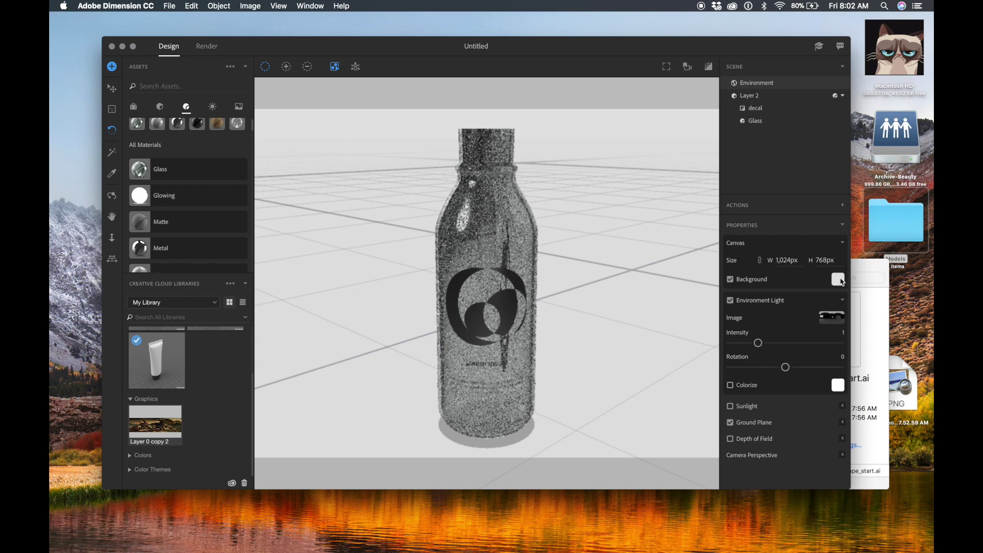
# Set the background to 255 white and the canvas to 1000 × 1000 px.
pyautogui.click(839, 280)
pyautogui.moveTo(589, 215); pyautogui.dragTo(588, 205)
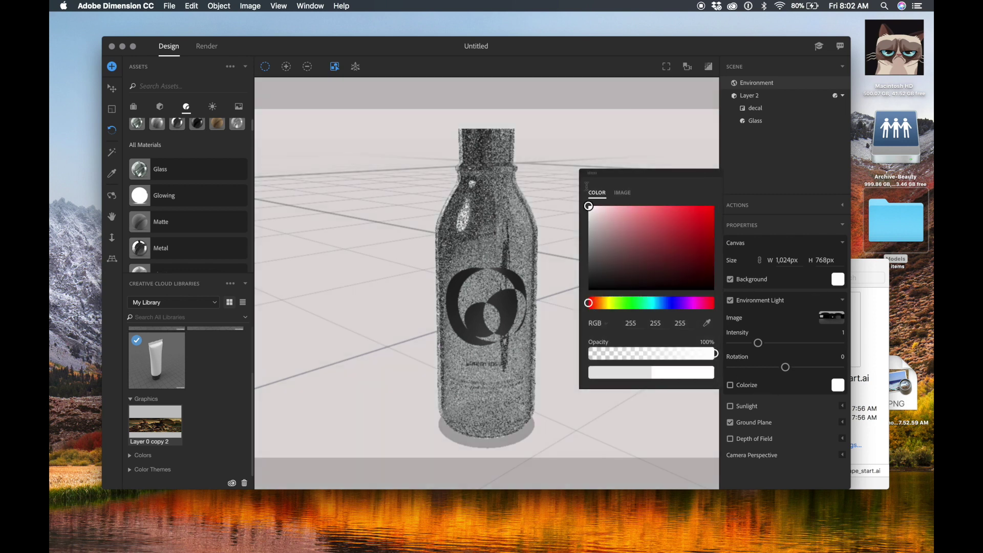
pyautogui.click(763, 166)
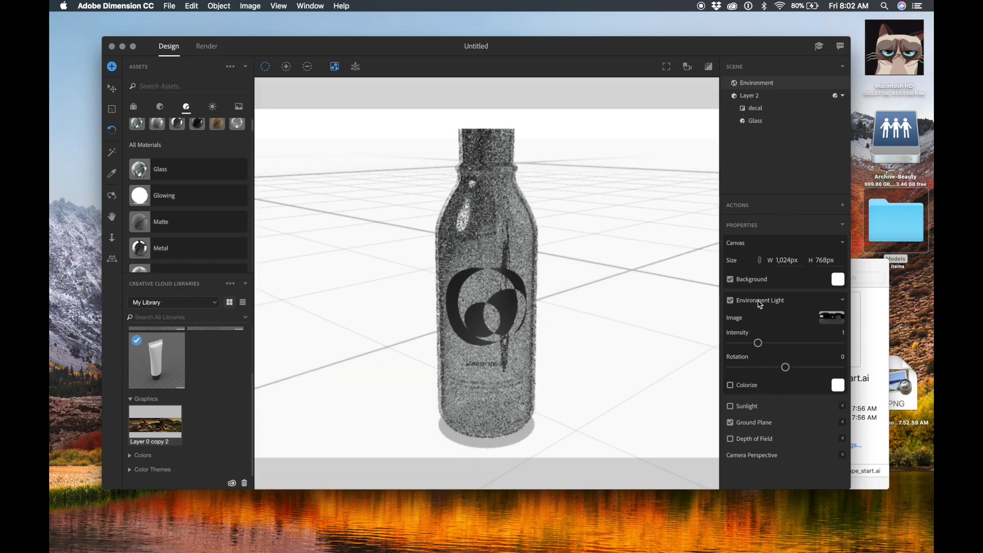
pyautogui.click(787, 261)
pyautogui.write('1,')
pyautogui.write('000')
pyautogui.press('Tab')
pyautogui.write('2')
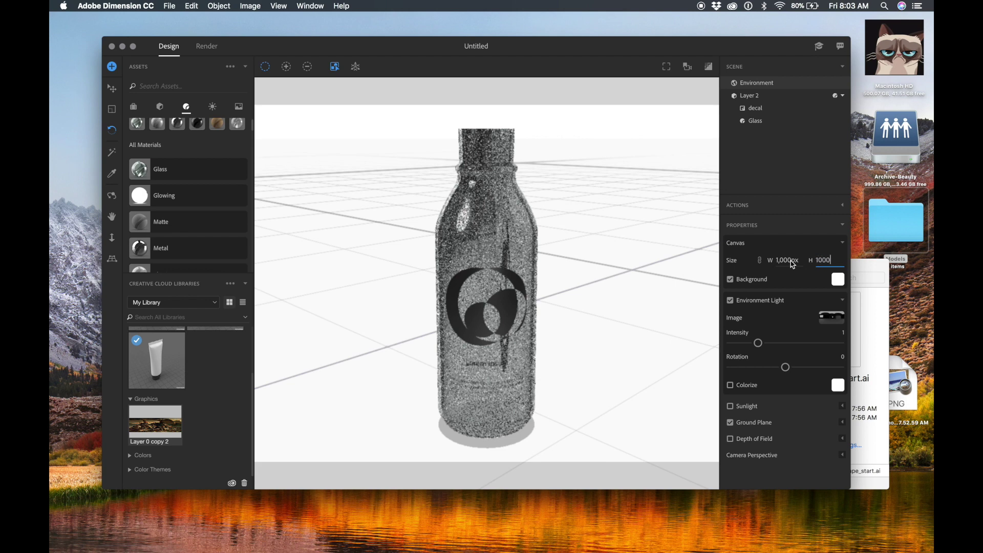
pyautogui.write('000')
pyautogui.press('Return')
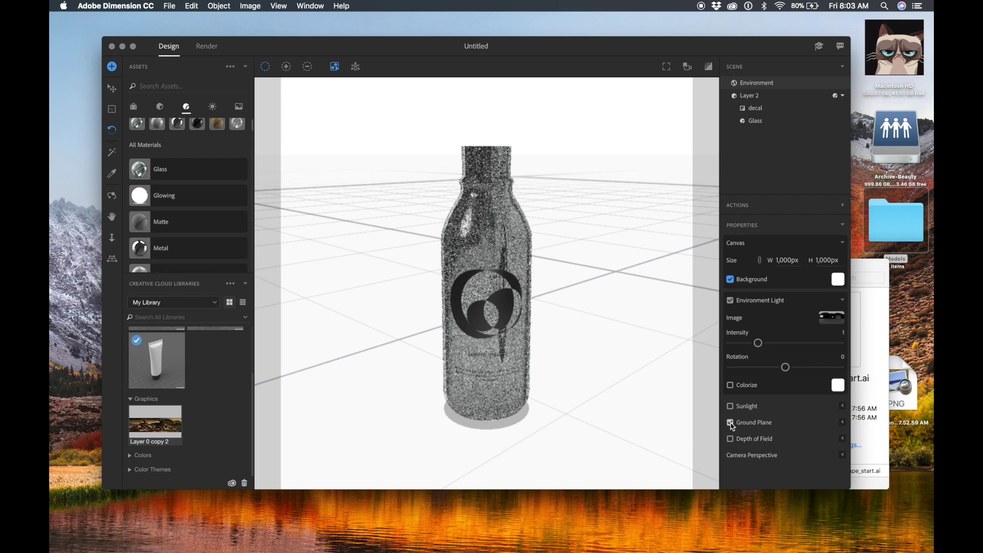
# Give the ground plane reflection opacity 100 and roughness 1.
pyautogui.click(842, 423)
pyautogui.scroll(-2, 790, 459)
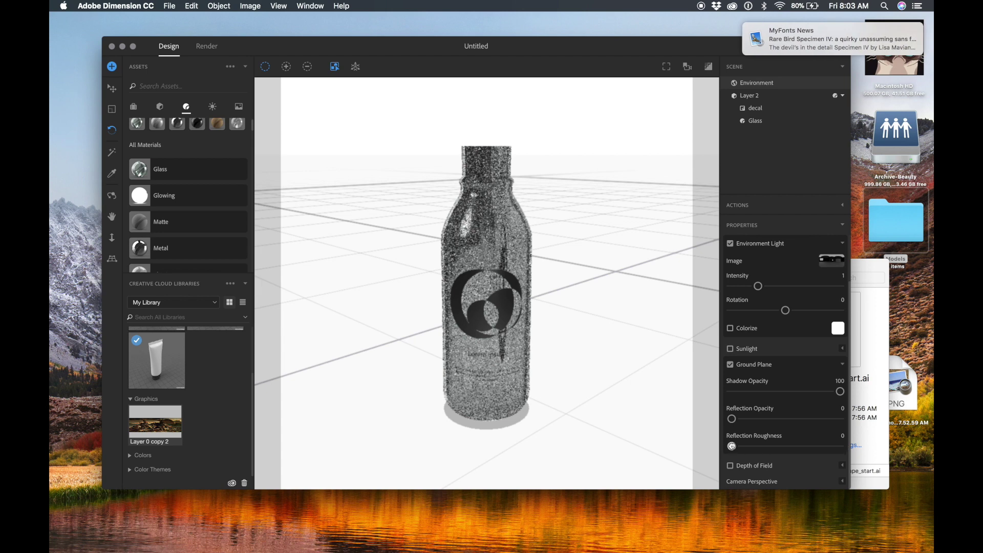
pyautogui.moveTo(731, 446); pyautogui.dragTo(888, 452)
pyautogui.moveTo(731, 419); pyautogui.dragTo(841, 419)
pyautogui.click(708, 67)
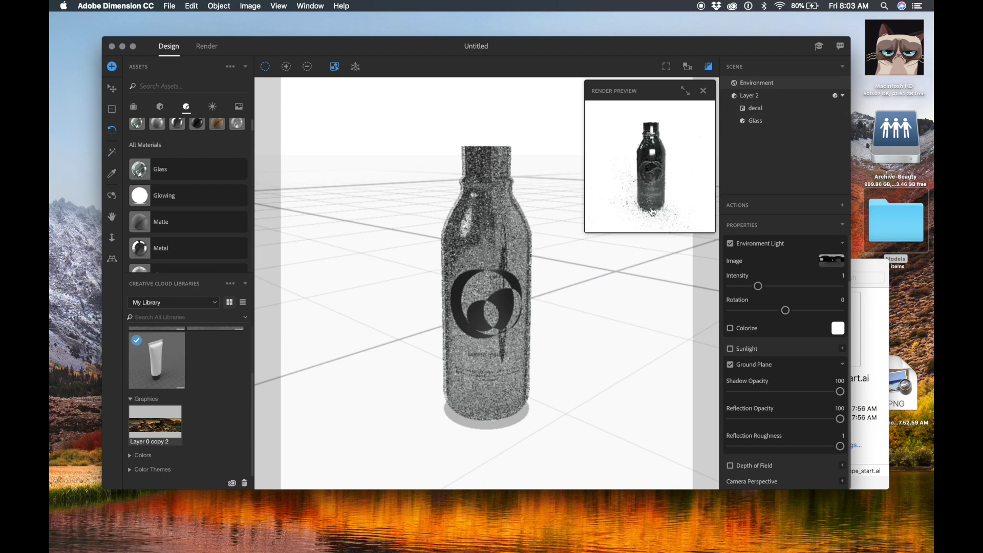
# Set the bottle's glass opacity to 0.81 and index of refraction to 1.
pyautogui.click(754, 119)
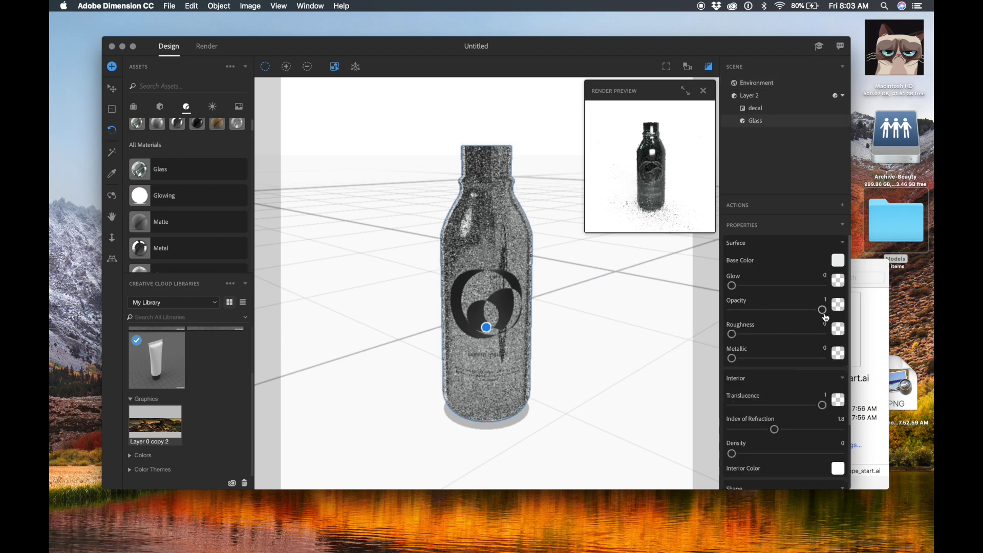
pyautogui.moveTo(822, 310); pyautogui.dragTo(805, 310)
pyautogui.moveTo(774, 429); pyautogui.dragTo(501, 467)
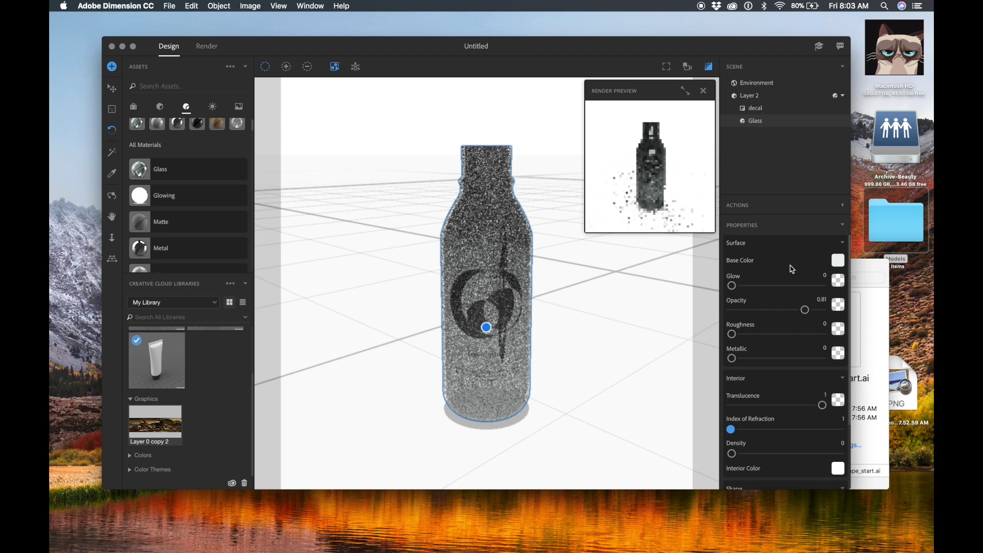
# Brighten the environment light intensity to 1.21.
pyautogui.click(786, 82)
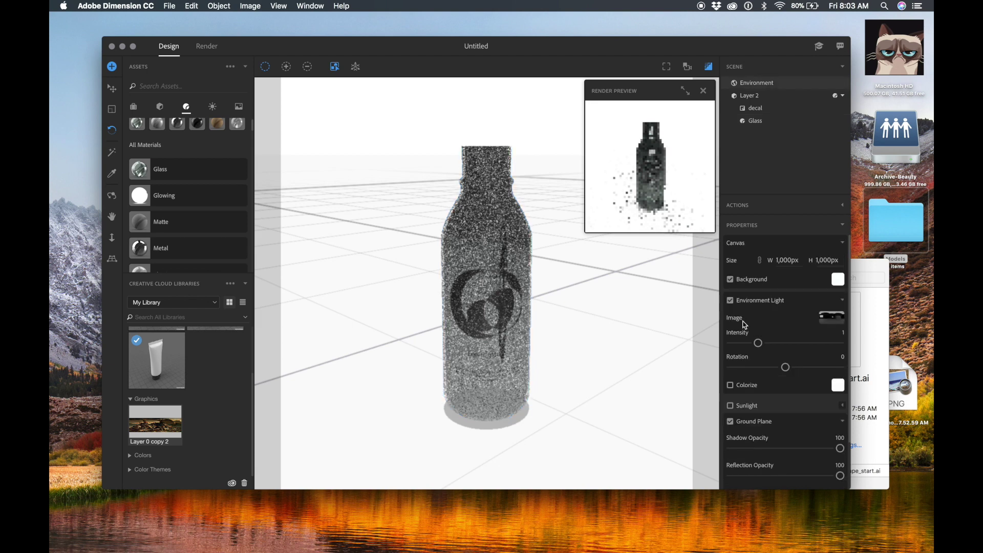
pyautogui.moveTo(758, 343); pyautogui.dragTo(763, 344)
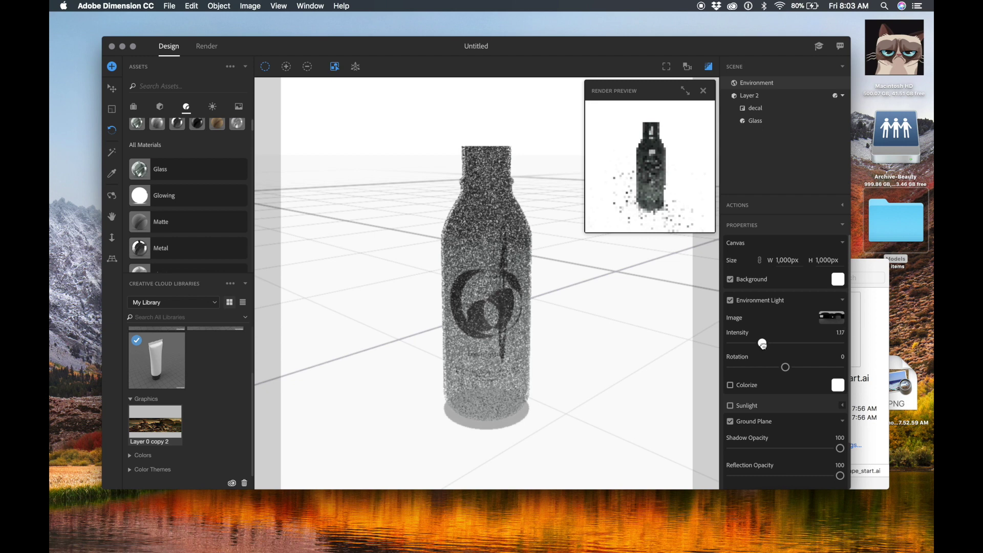
pyautogui.click(211, 48)
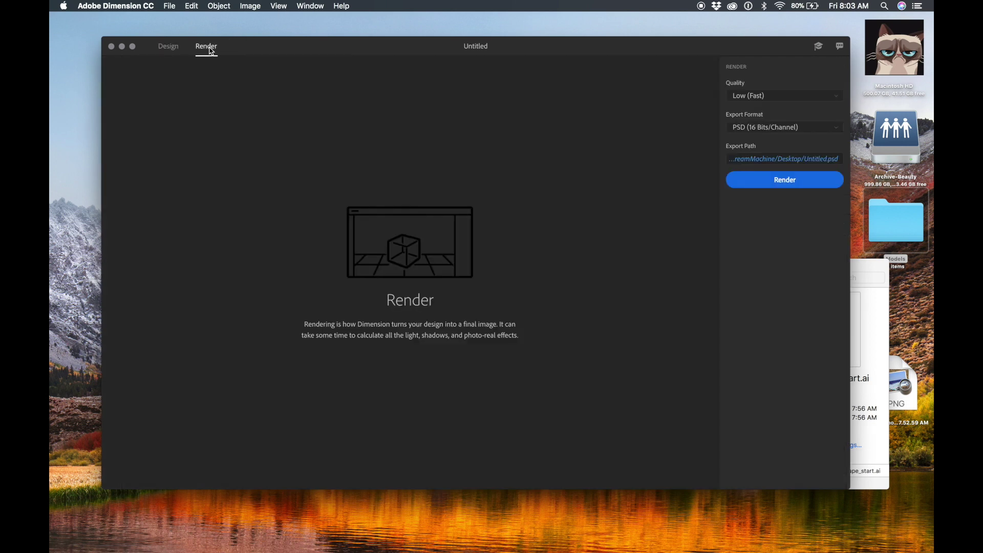
# Keep the render quality at Low (Fast).
pyautogui.click(795, 95)
pyautogui.click(774, 145)
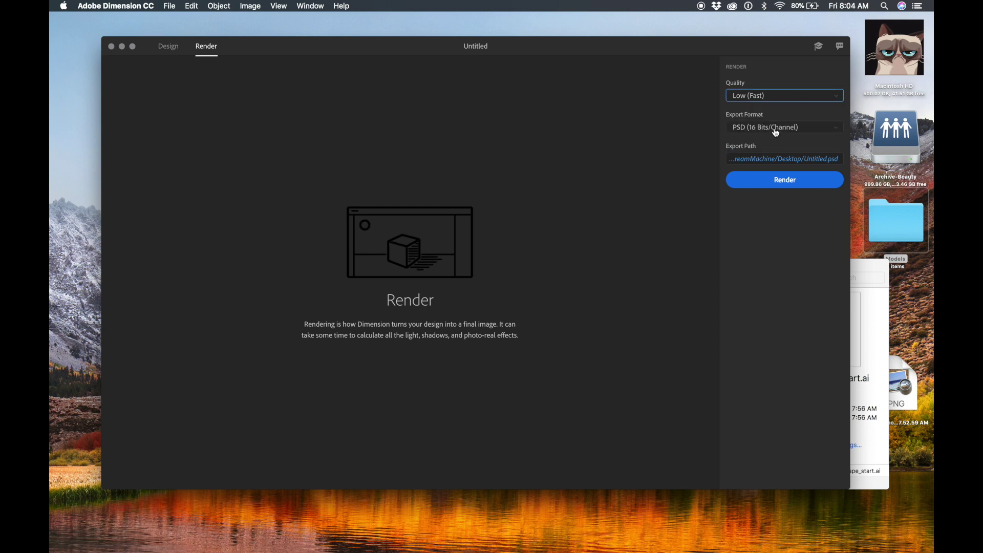
pyautogui.click(775, 159)
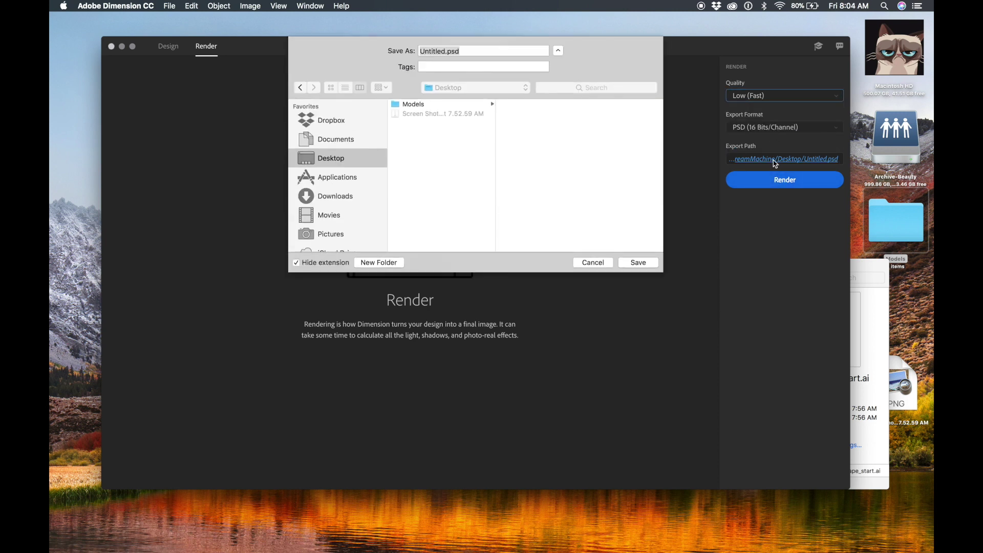
# Name the PSD export 3D_Tut in the Models > Designs folder and start rendering.
pyautogui.press('Left')
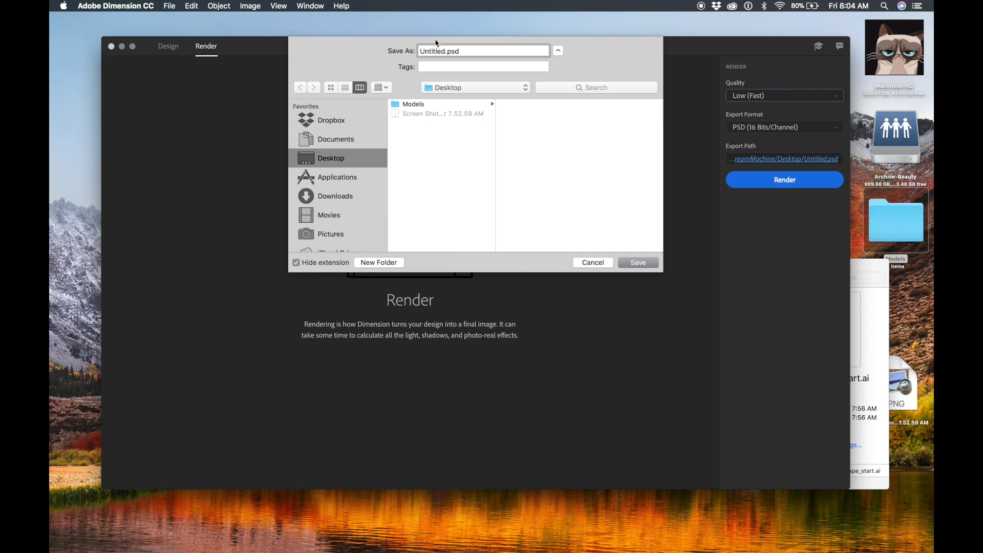
pyautogui.moveTo(447, 52); pyautogui.dragTo(375, 45)
pyautogui.press('BackSpace')
pyautogui.write('#')
pyautogui.press('BackSpace')
pyautogui.write('3D_Tut')
pyautogui.click(450, 104)
pyautogui.click(515, 107)
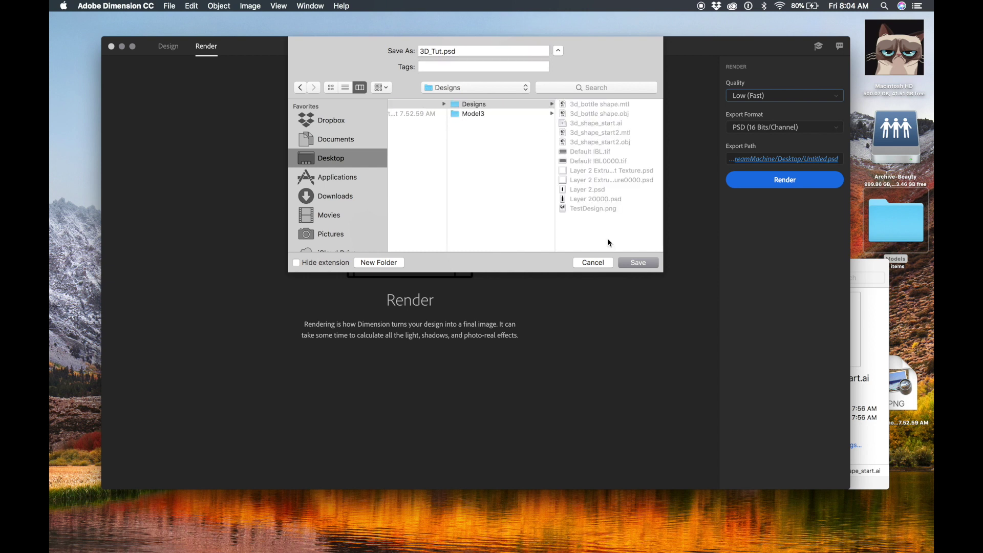
pyautogui.press('Return')
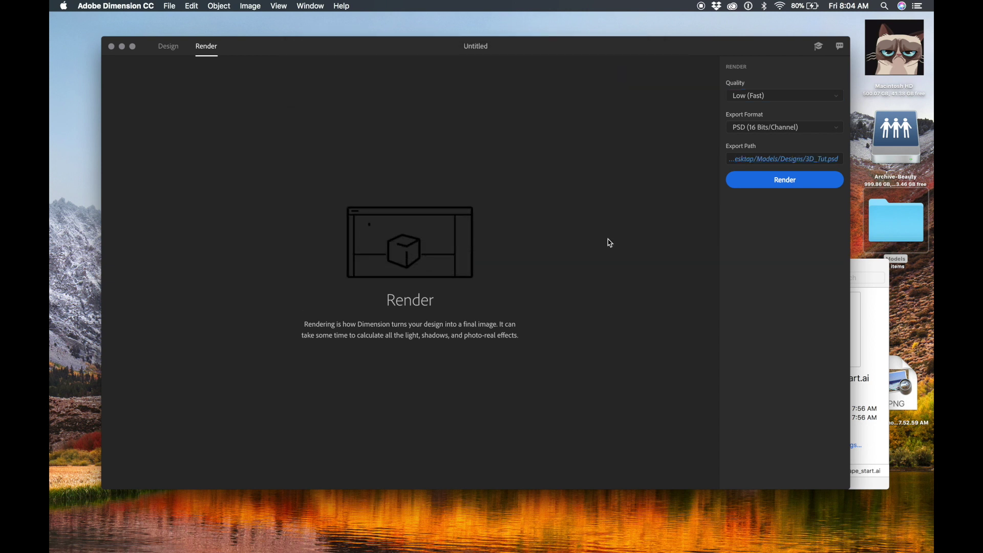
pyautogui.click(760, 182)
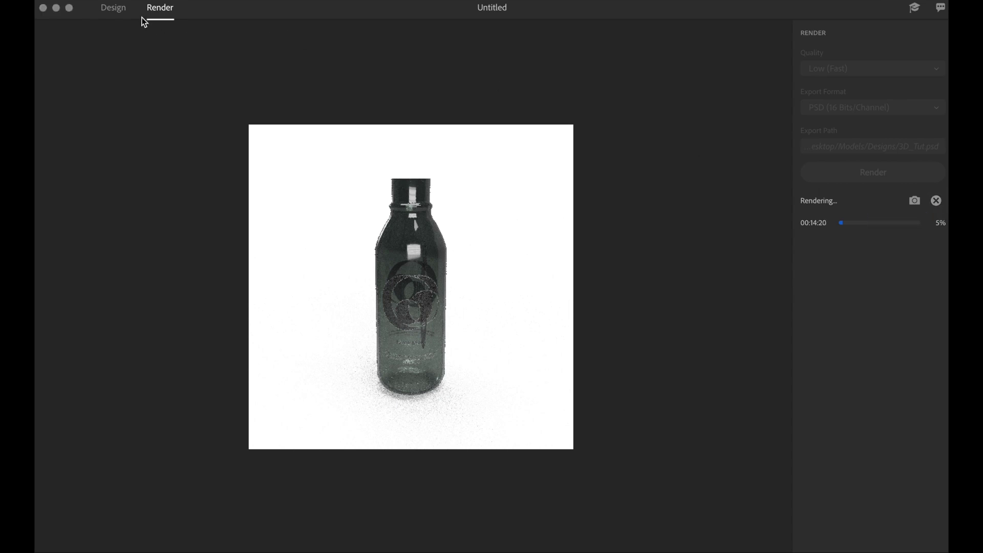
# Let the render progress, then return to the Design workspace.
pyautogui.click(122, 8)
# Stop the render and slide the logo decal toward the bottle's right side.
pyautogui.click(589, 60)
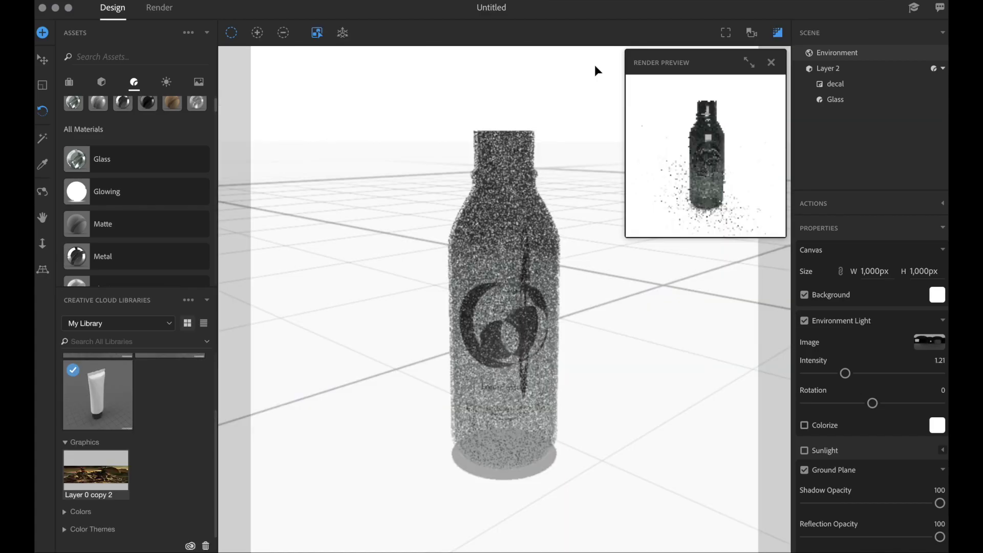
pyautogui.click(494, 326)
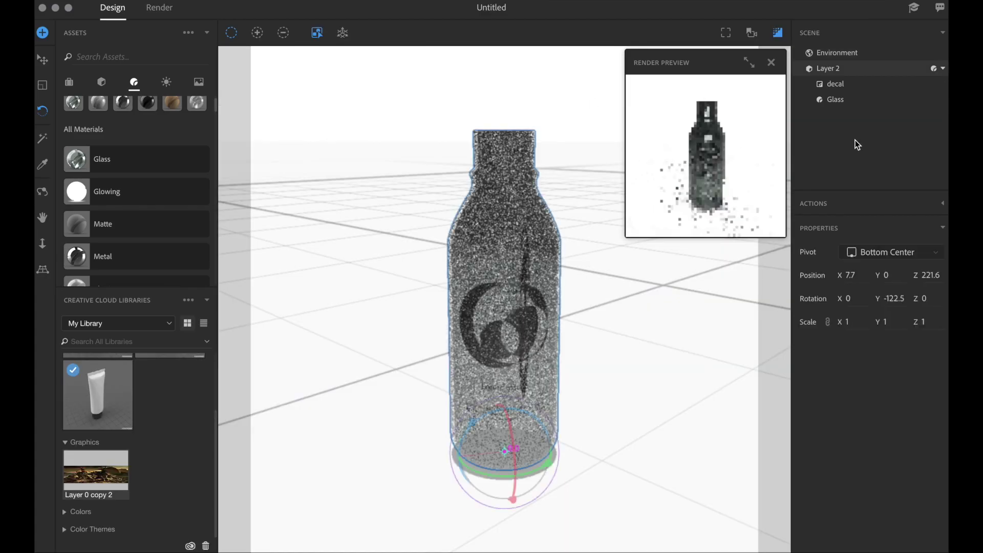
pyautogui.click(867, 86)
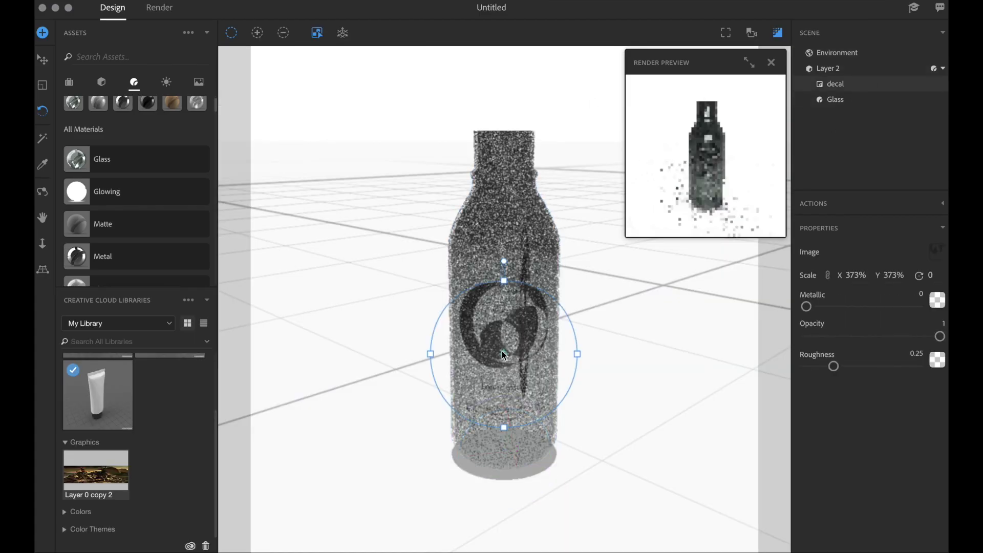
pyautogui.moveTo(504, 354); pyautogui.dragTo(537, 343)
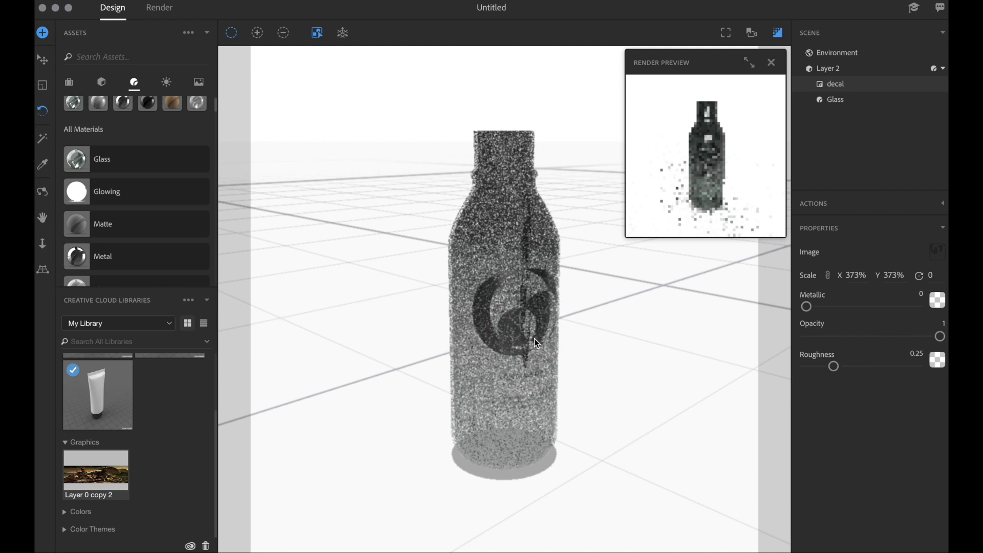
# Adjust the glass translucency and raise its index of refraction to 3.
pyautogui.click(852, 102)
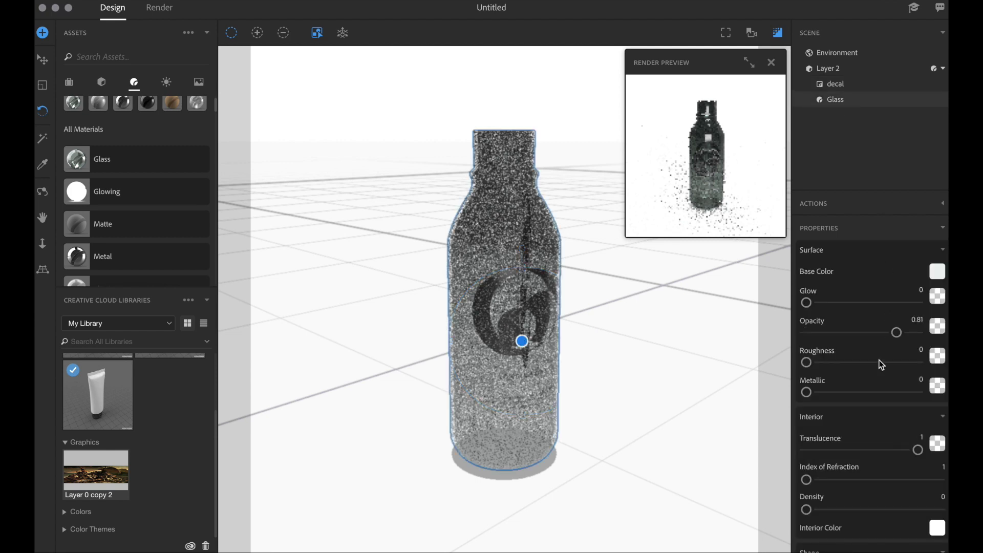
pyautogui.moveTo(916, 449); pyautogui.dragTo(946, 434)
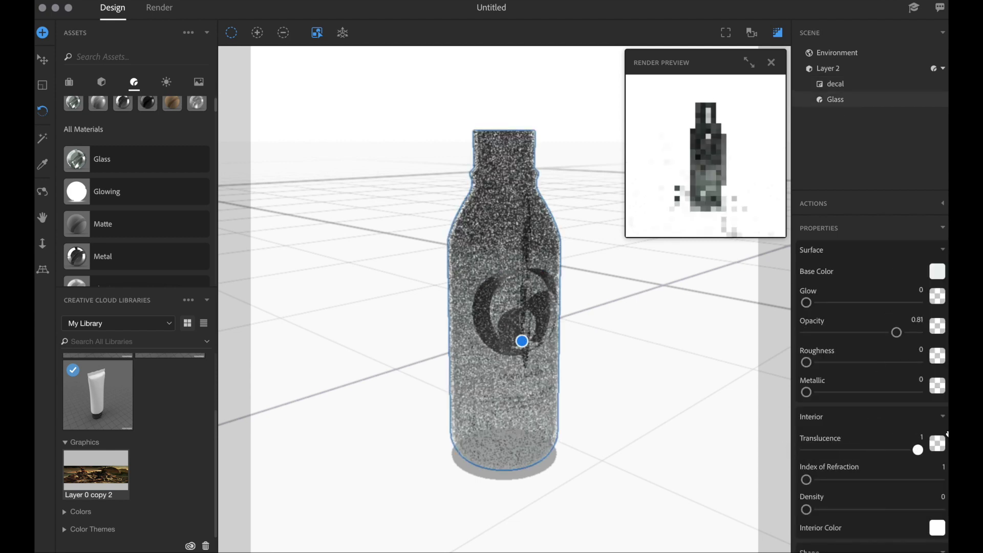
pyautogui.moveTo(806, 479); pyautogui.dragTo(946, 481)
pyautogui.moveTo(807, 510); pyautogui.dragTo(674, 500)
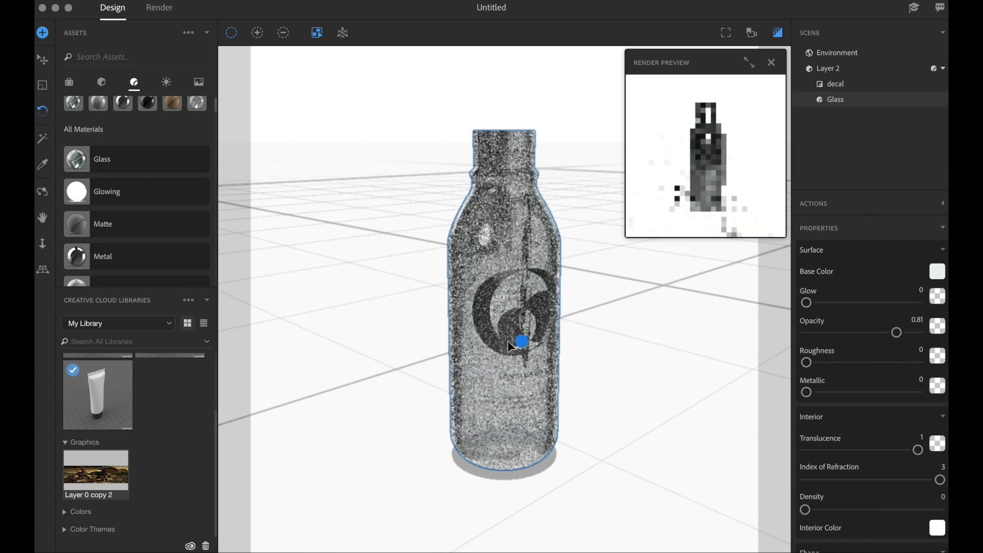
# Move the logo decal slightly lower on the bottle.
pyautogui.click(486, 343)
pyautogui.moveTo(521, 342)
pyautogui.mouseDown()
pyautogui.moveTo(507, 372)
pyautogui.moveTo(467, 376)
pyautogui.moveTo(467, 336)
pyautogui.moveTo(521, 295)
pyautogui.moveTo(541, 302)
pyautogui.moveTo(551, 331)
pyautogui.moveTo(551, 377)
pyautogui.moveTo(539, 394)
pyautogui.moveTo(518, 388)
pyautogui.moveTo(513, 348)
pyautogui.mouseUp()
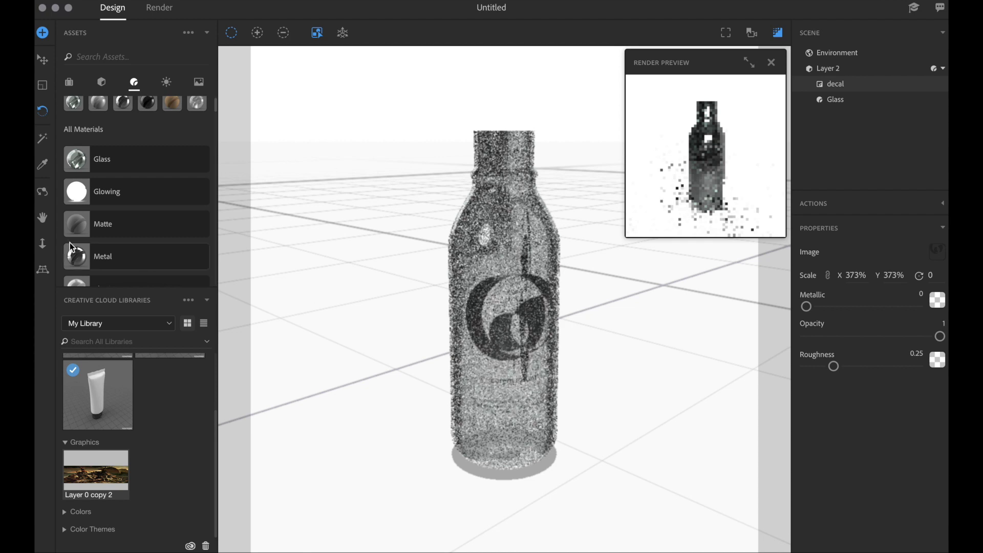
pyautogui.click(102, 82)
# Try the Square Bottle and Flip Lid Bottle models, delete both, then add the Round Bottle.
pyautogui.click(90, 192)
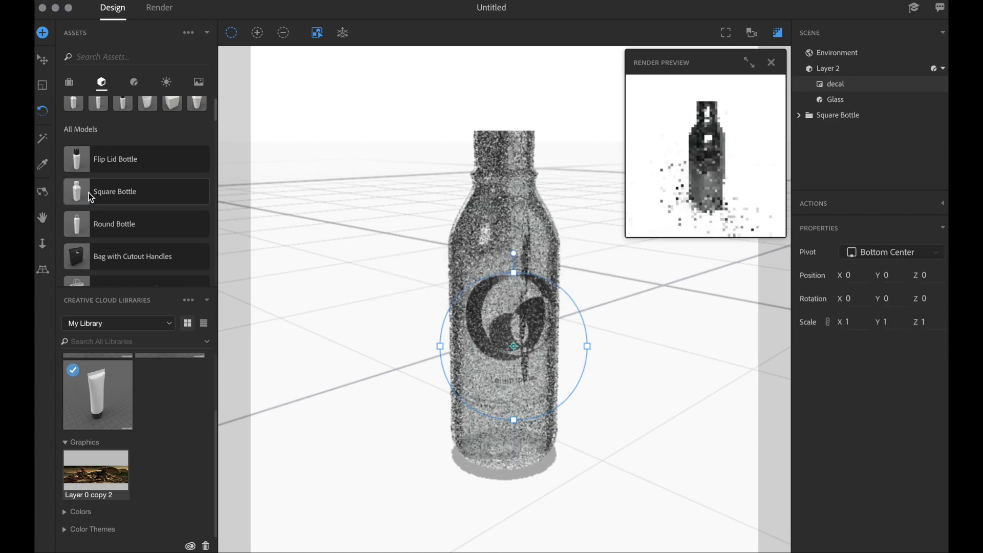
pyautogui.click(92, 161)
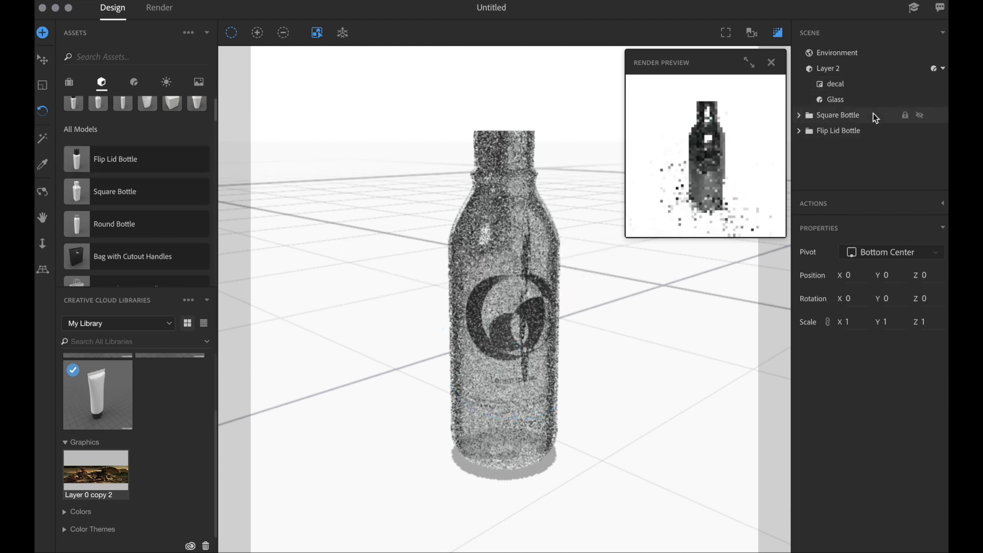
pyautogui.press('Delete')
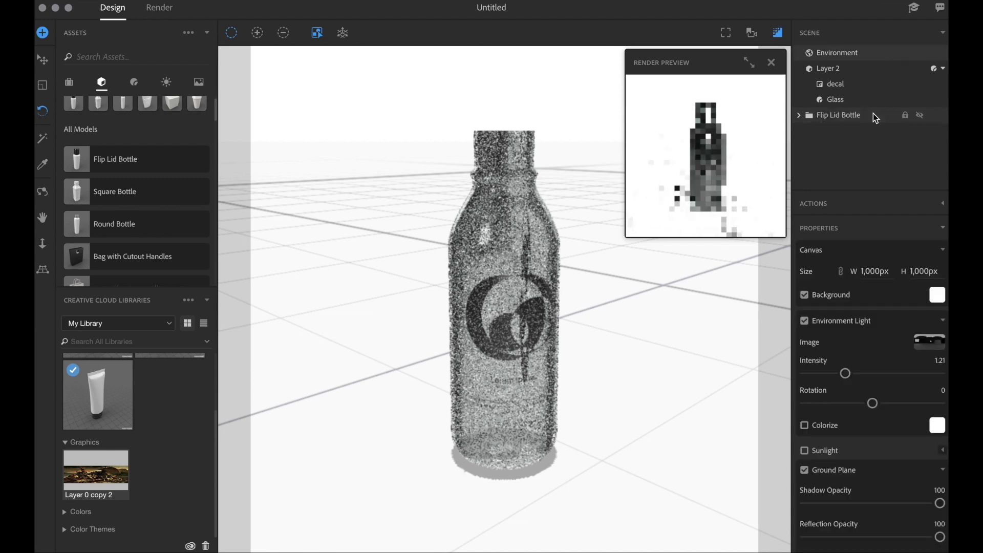
pyautogui.click(875, 116)
pyautogui.press('Delete')
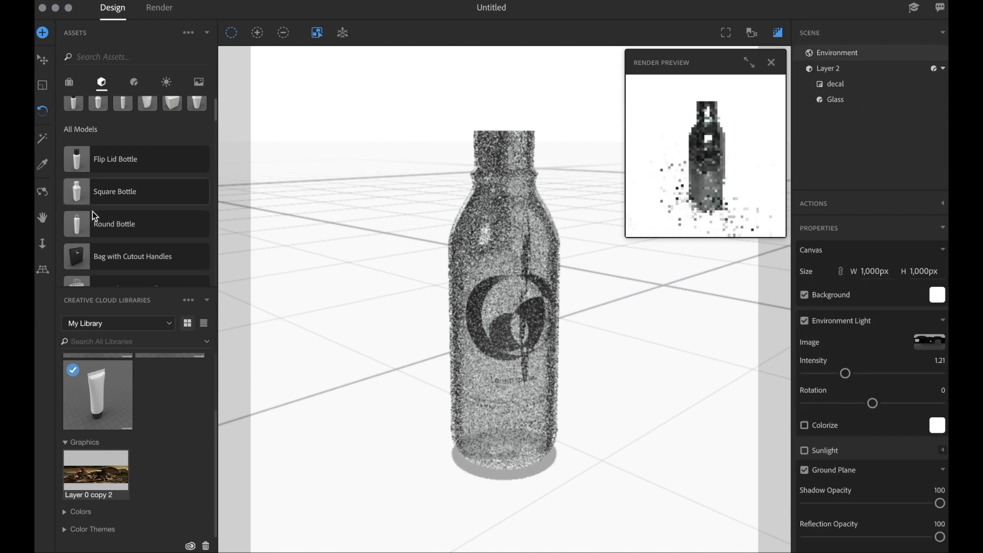
pyautogui.click(103, 228)
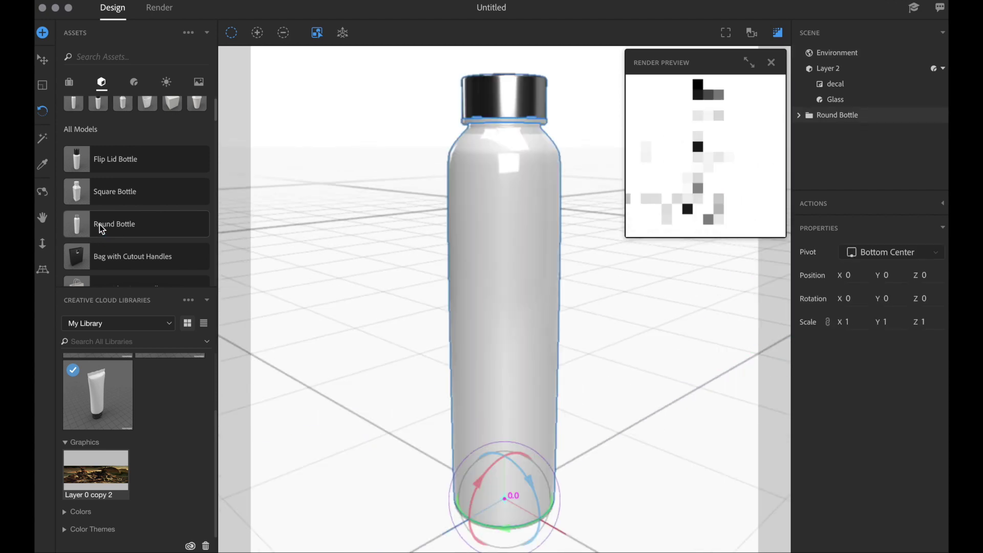
# Apply Glass to the Round Bottle and place TestDesign.png on it as a decal.
pyautogui.click(134, 82)
pyautogui.click(105, 159)
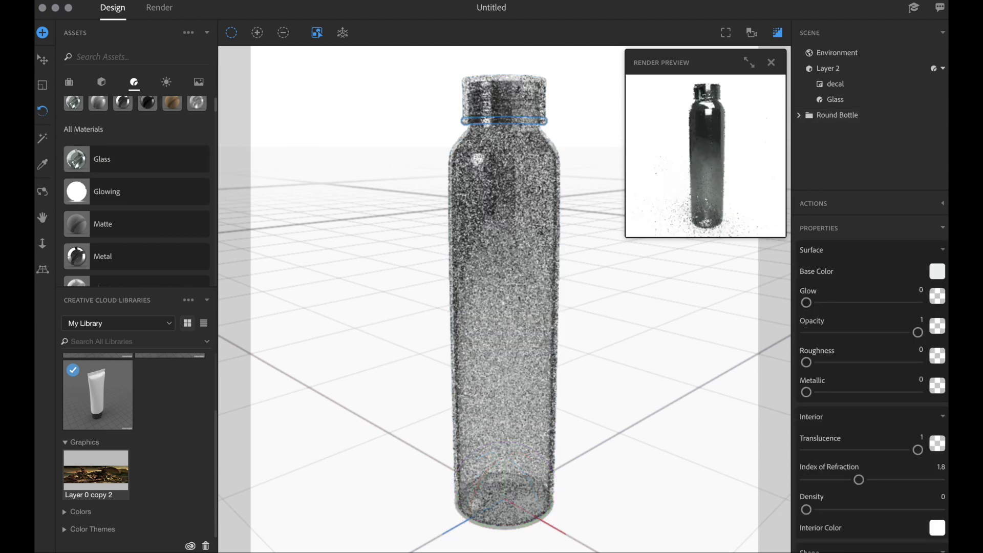
pyautogui.click(118, 0)
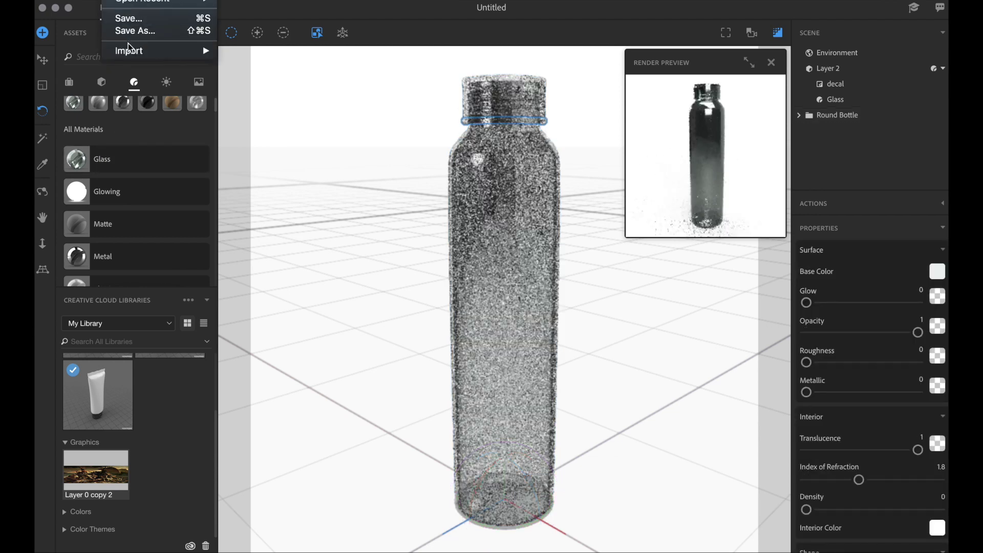
pyautogui.moveTo(131, 51)
pyautogui.click(272, 99)
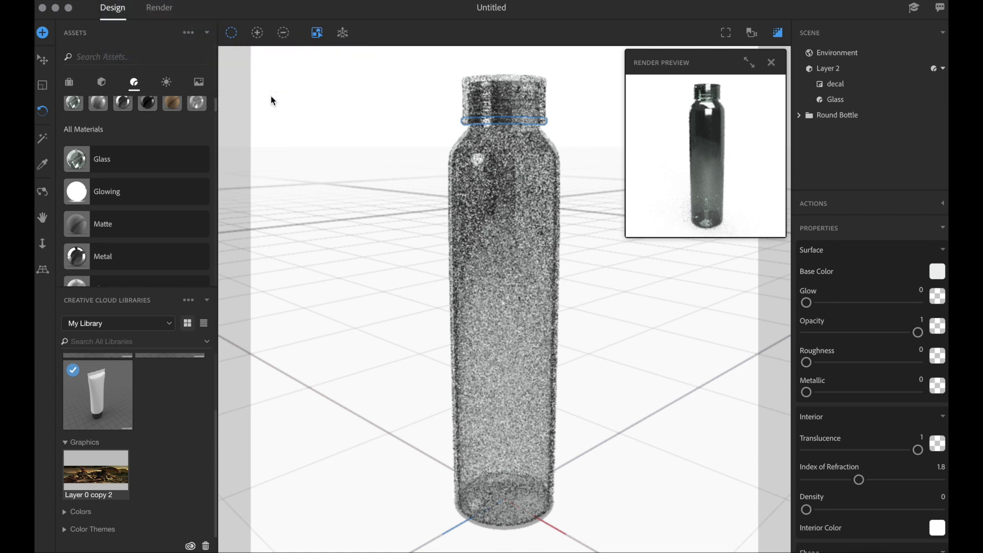
pyautogui.doubleClick(419, 154)
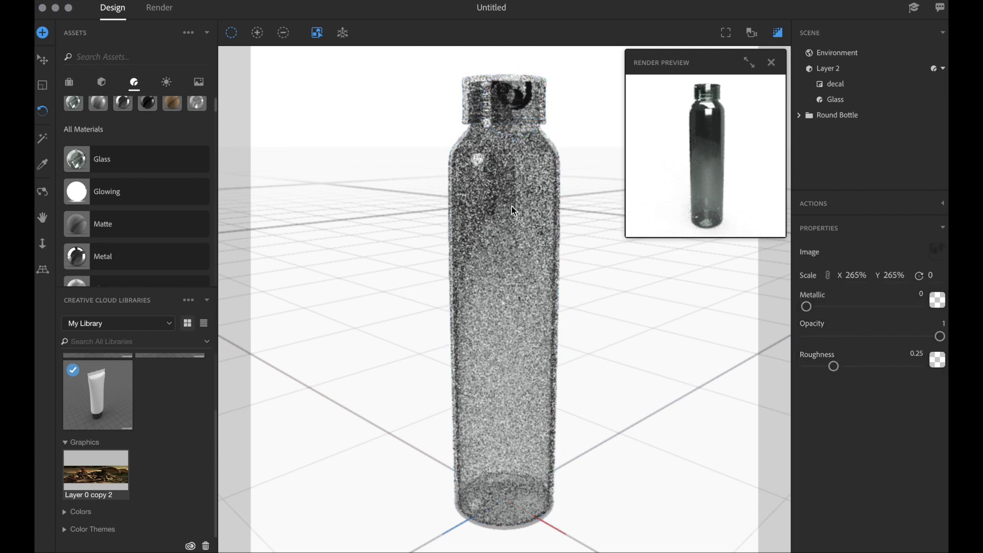
# Expand the Round Bottle and show the Glass materials of its Bottle and Lid parts.
pyautogui.click(836, 85)
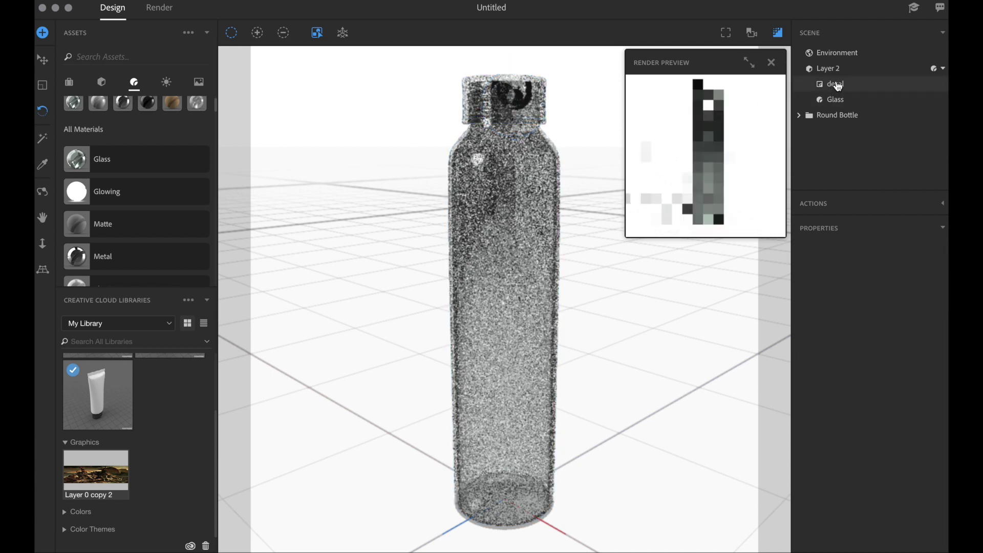
pyautogui.click(799, 115)
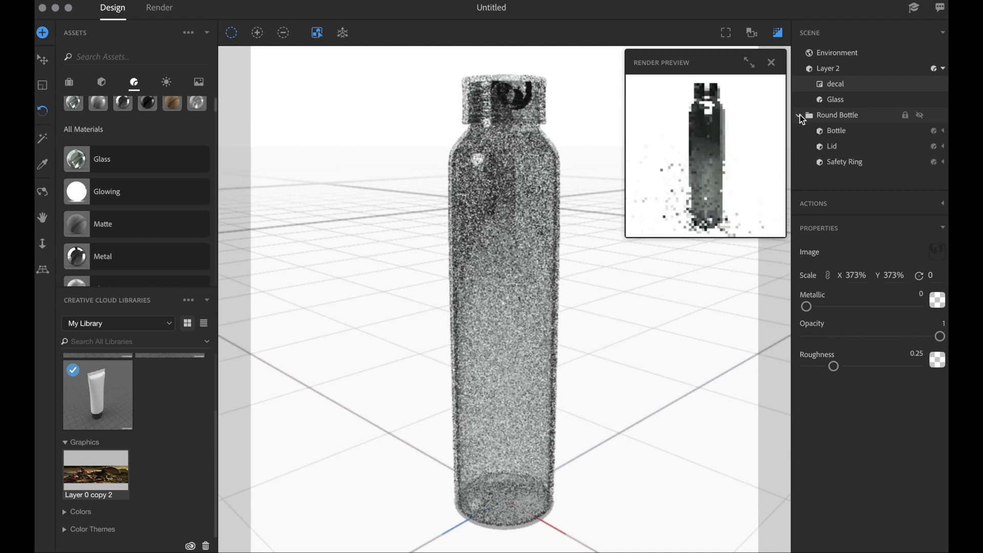
pyautogui.click(853, 135)
pyautogui.click(871, 149)
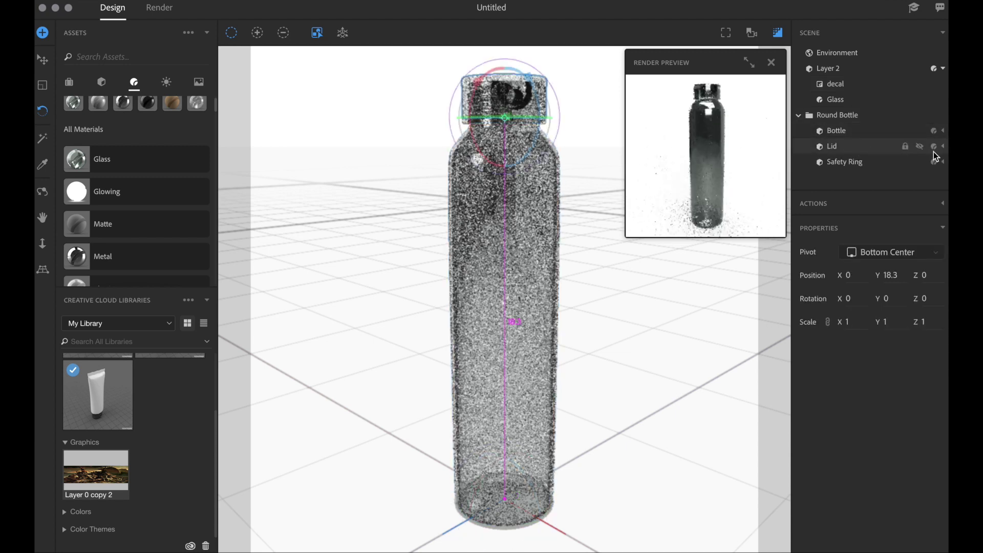
pyautogui.click(941, 147)
pyautogui.click(887, 163)
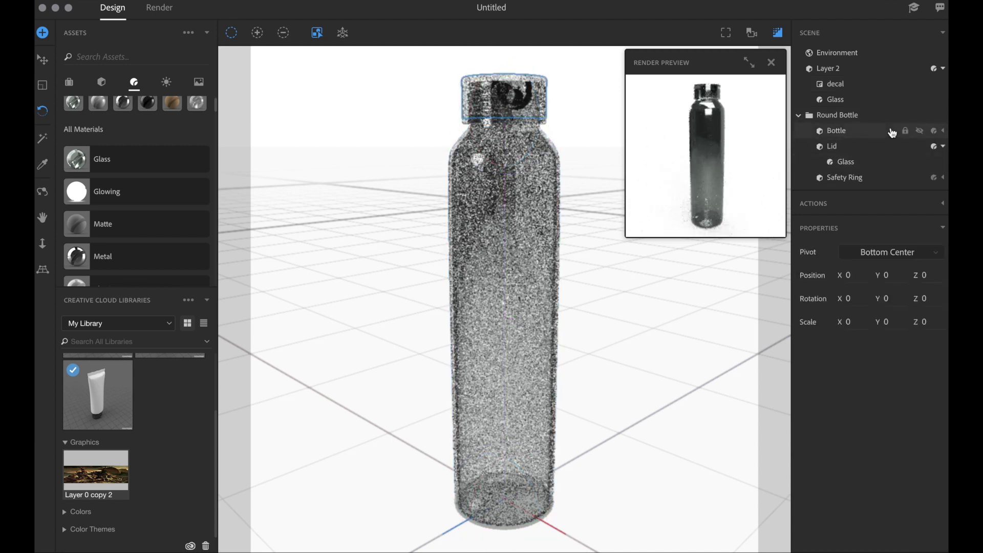
pyautogui.click(892, 132)
pyautogui.click(941, 130)
# Select the Safety Ring, drag the misplaced decal off it, and select the Bottle body.
pyautogui.scroll(-1, 879, 155)
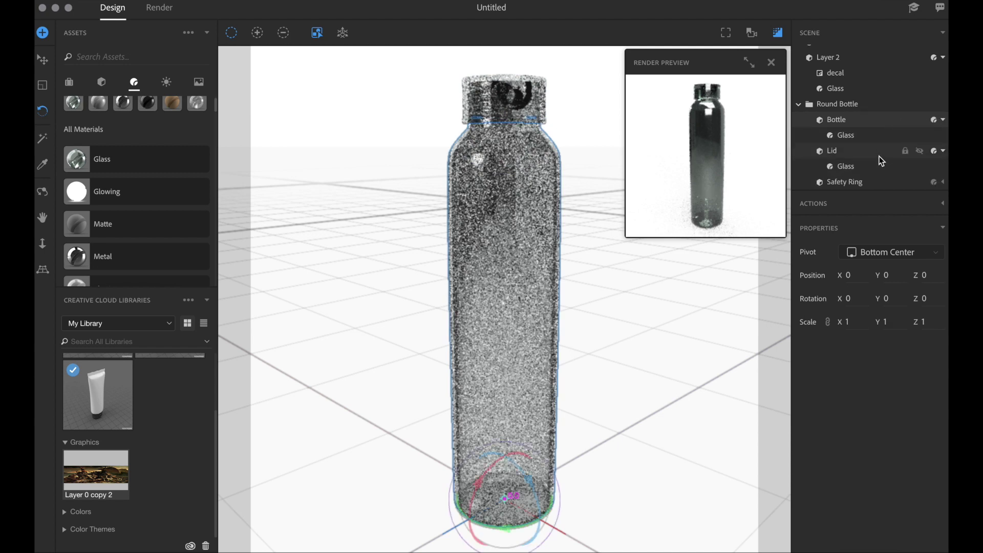
pyautogui.click(879, 183)
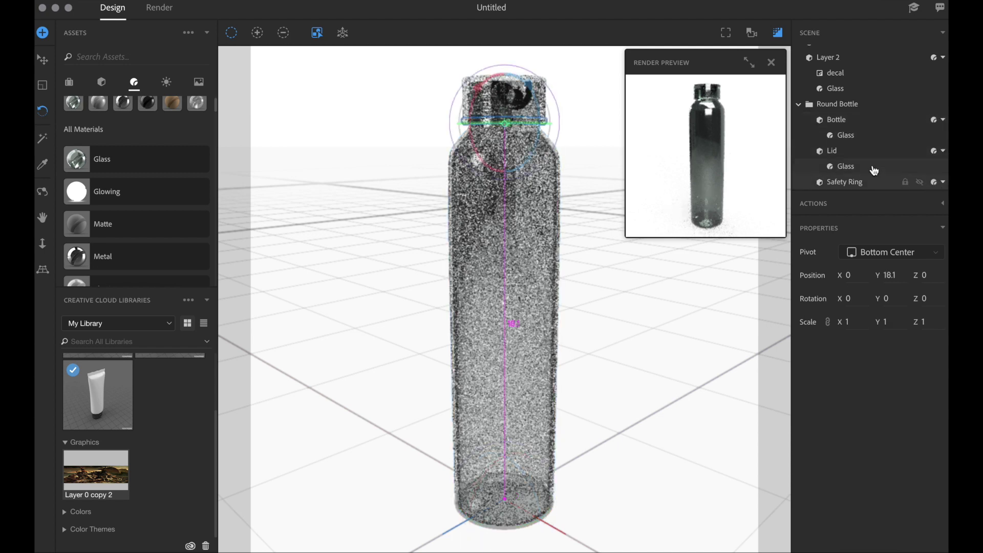
pyautogui.scroll(-3, 874, 170)
pyautogui.moveTo(872, 165); pyautogui.dragTo(856, 99)
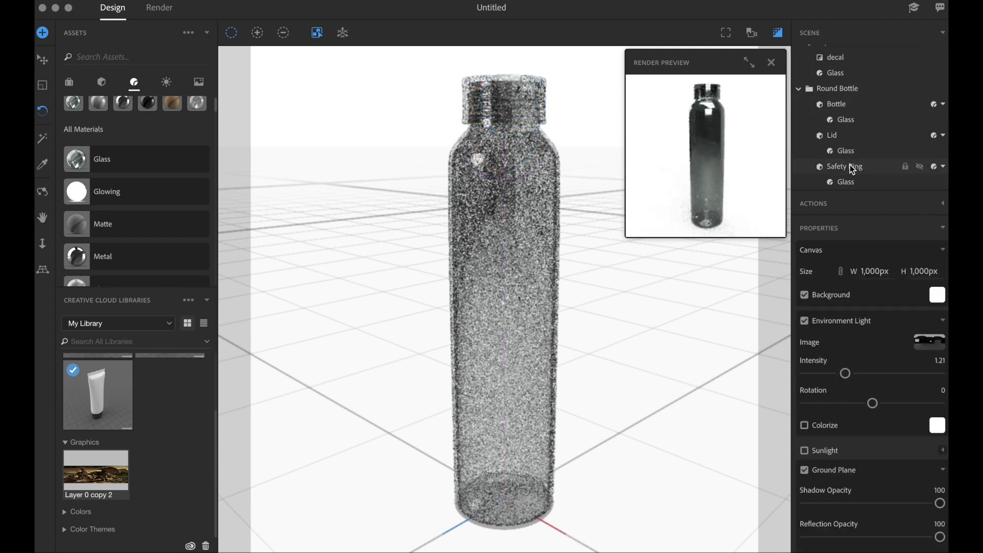
pyautogui.click(855, 109)
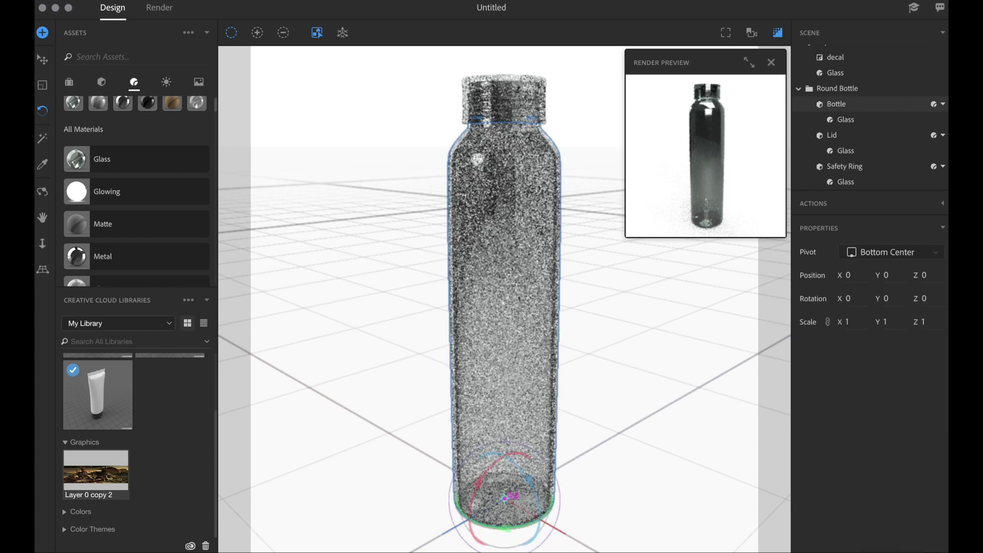
# Place TestDesign.png as a decal on the round bottle's body.
pyautogui.click(110, 0)
pyautogui.moveTo(133, 50)
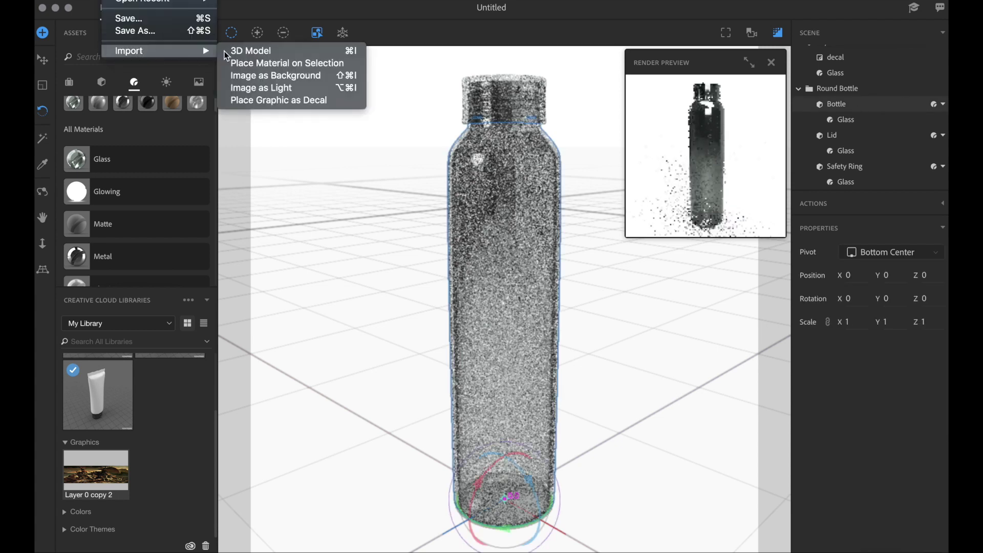
pyautogui.click(266, 101)
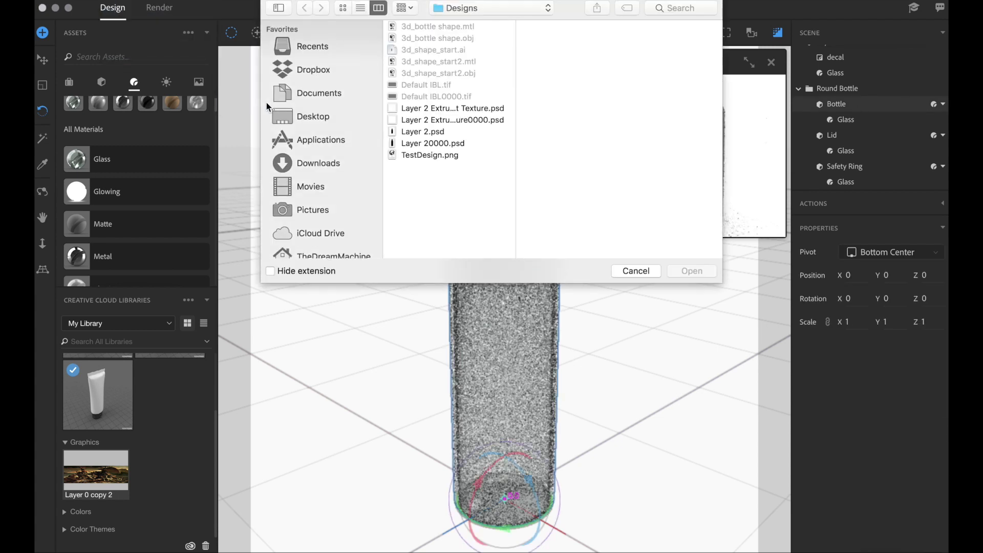
pyautogui.click(484, 150)
pyautogui.press('Return')
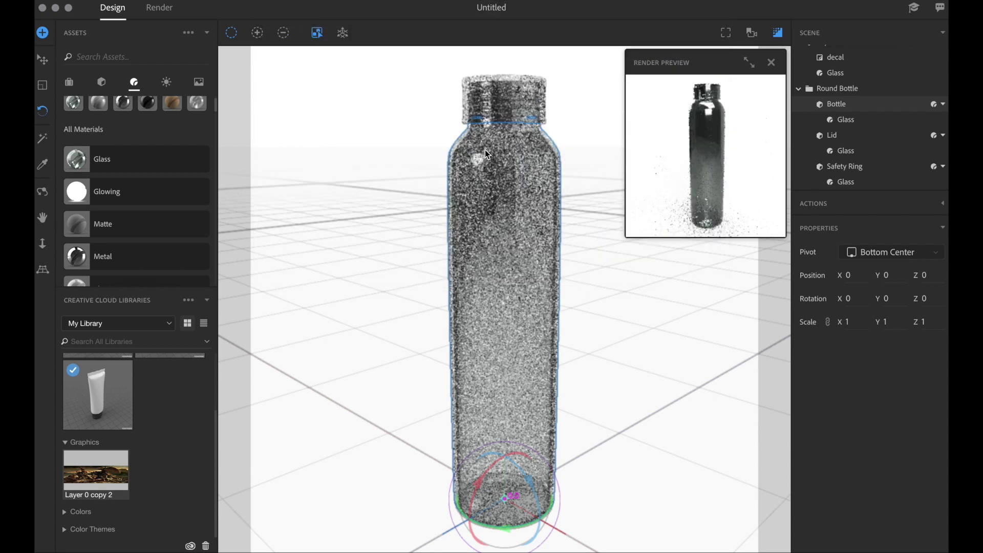
pyautogui.click(504, 312)
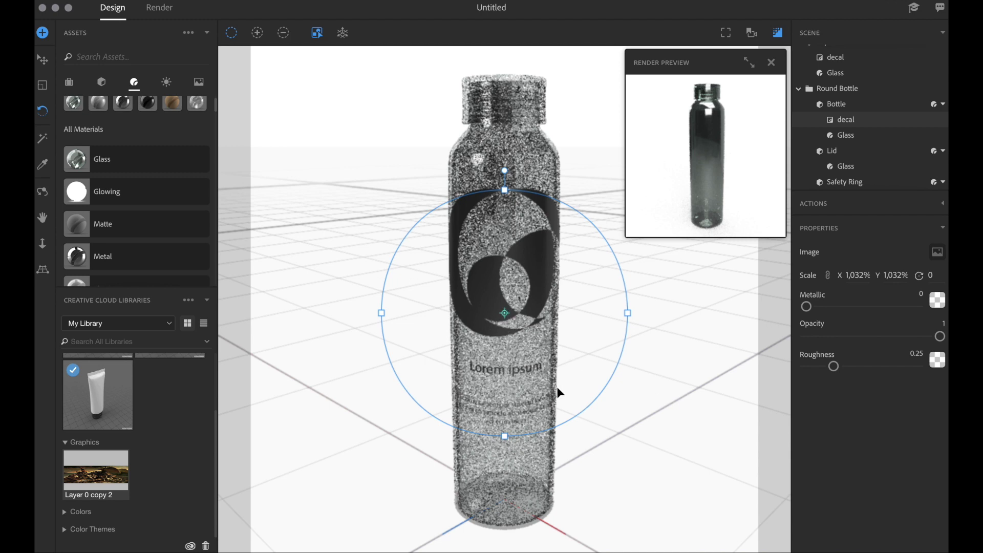
# Reposition the logo decal on the body, then delete the Round Bottle.
pyautogui.moveTo(509, 345); pyautogui.dragTo(508, 320)
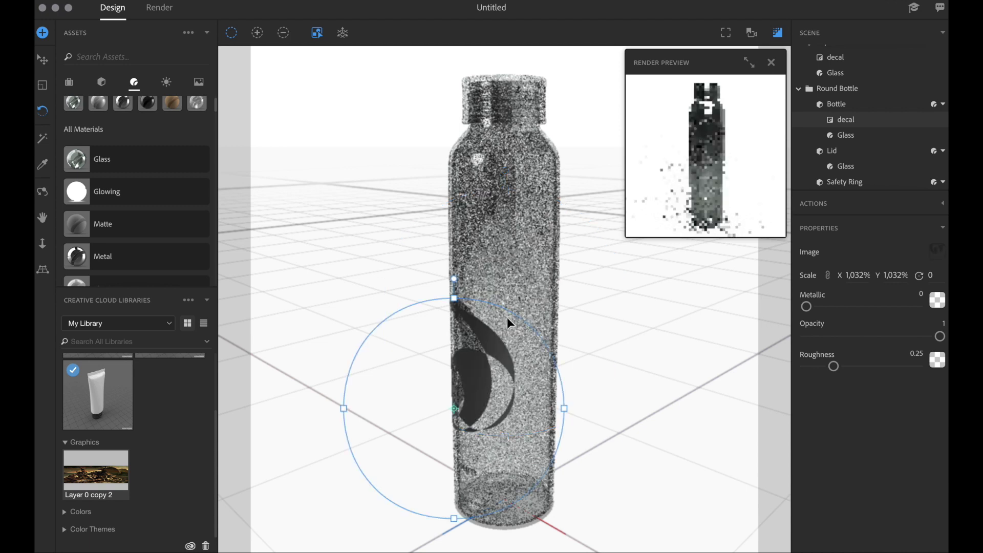
pyautogui.press('super+z')
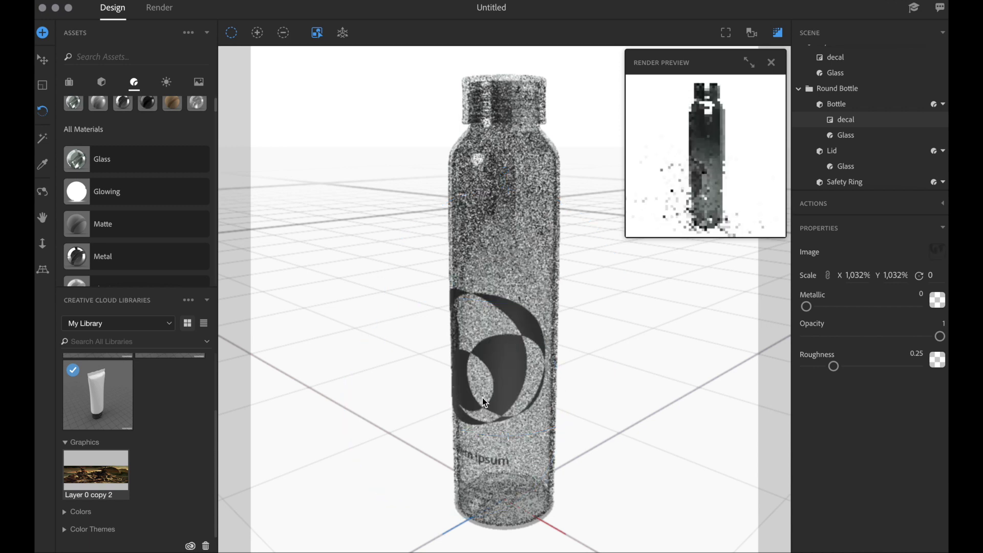
pyautogui.moveTo(546, 370); pyautogui.dragTo(496, 366)
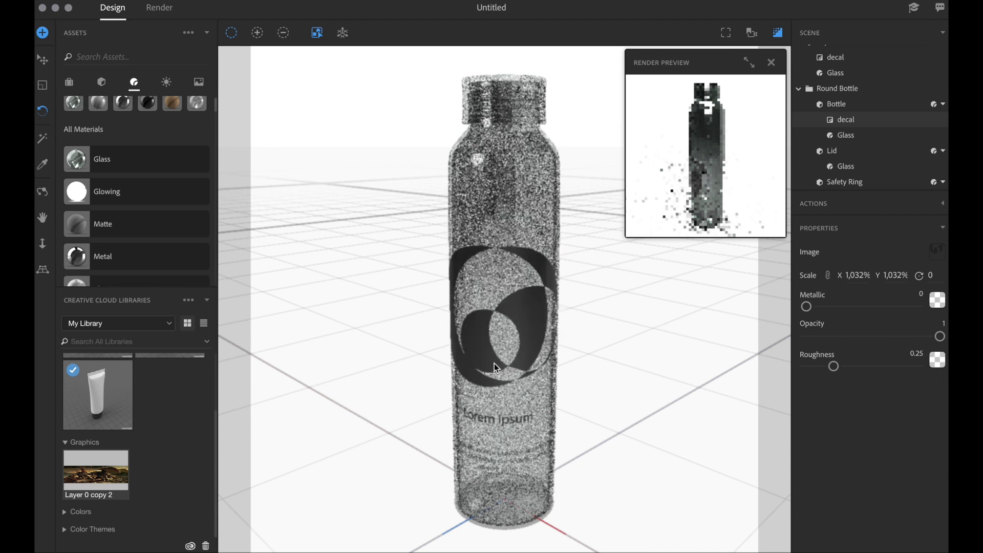
pyautogui.click(884, 91)
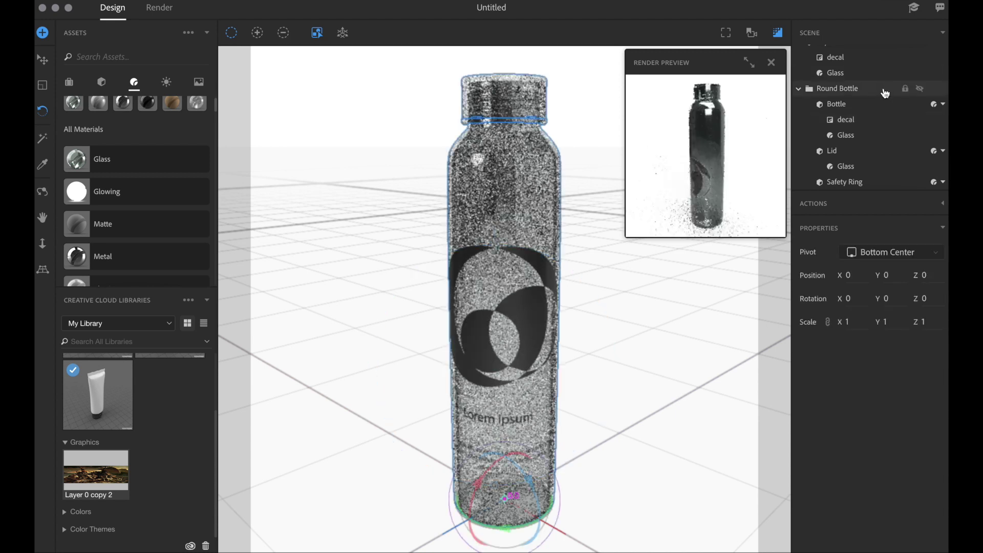
pyautogui.press('Delete')
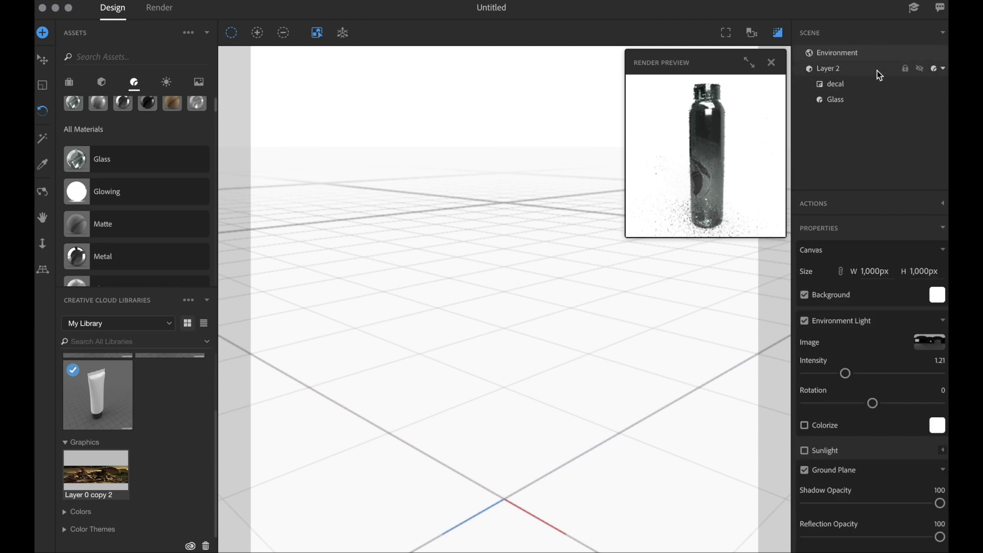
# Select the original bottle's Glass under Layer 2 and browse the materials list.
pyautogui.click(855, 99)
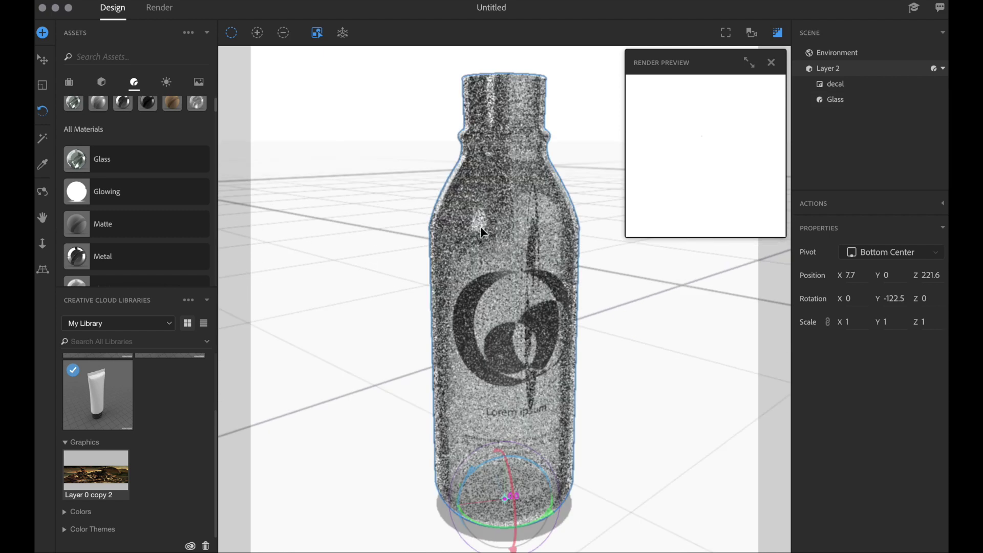
pyautogui.scroll(-3, 131, 210)
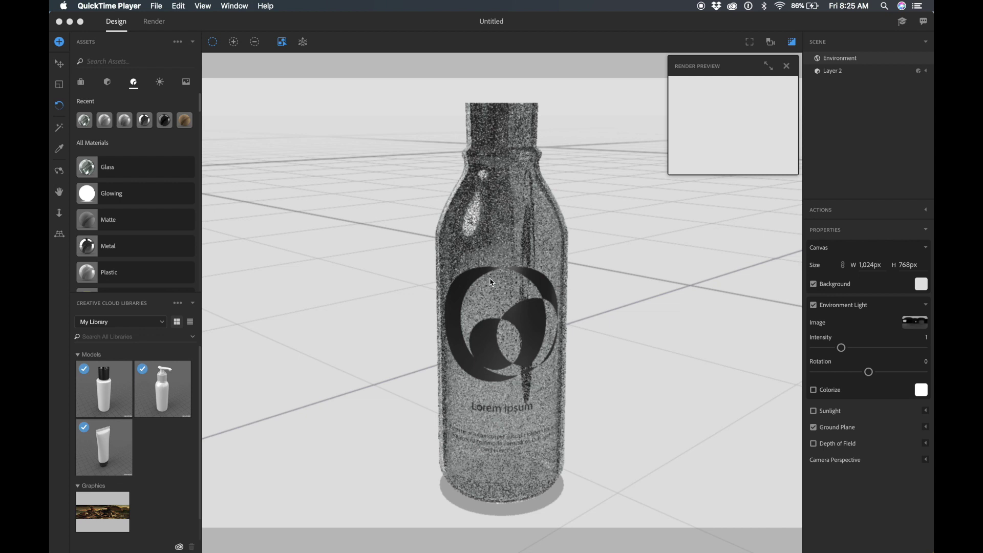
# Select the Layer 2 bottle and change its material to Black Plastic, then White Plastic.
pyautogui.click(377, 143)
pyautogui.click(515, 163)
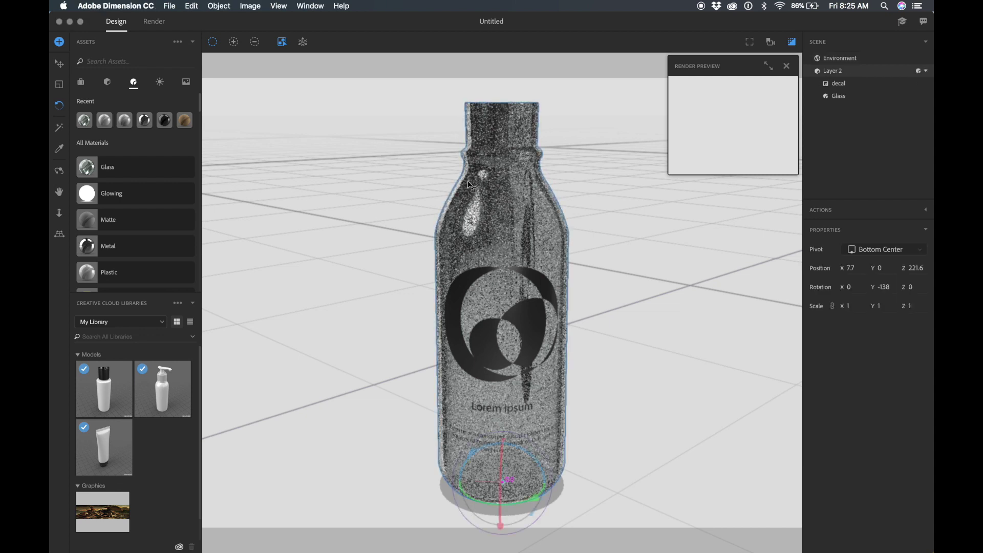
pyautogui.scroll(-10, 129, 215)
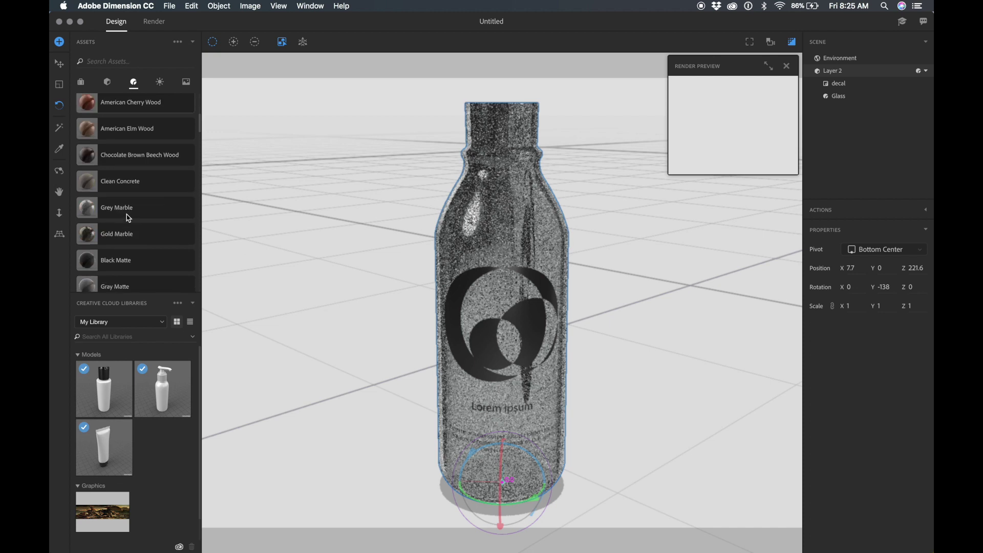
pyautogui.scroll(3, 128, 218)
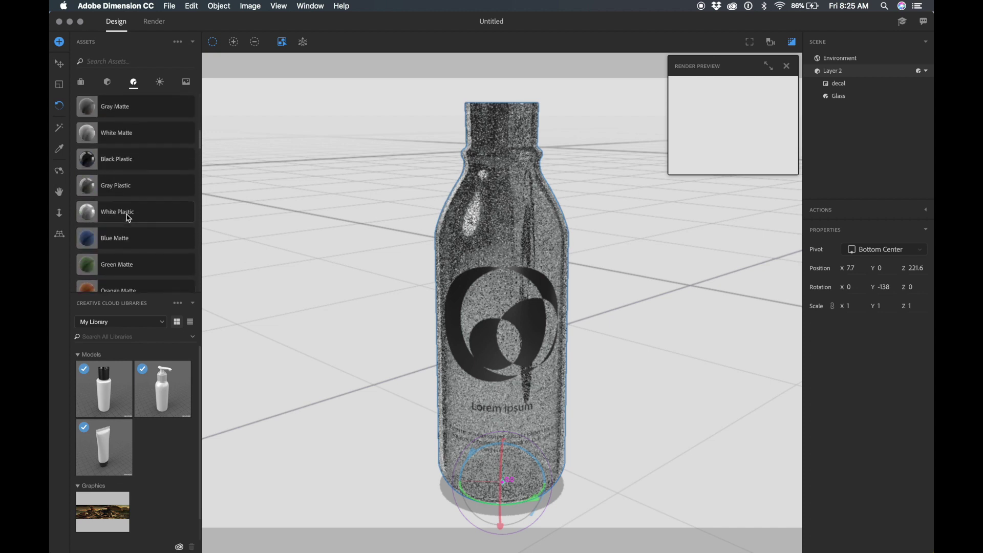
pyautogui.click(137, 160)
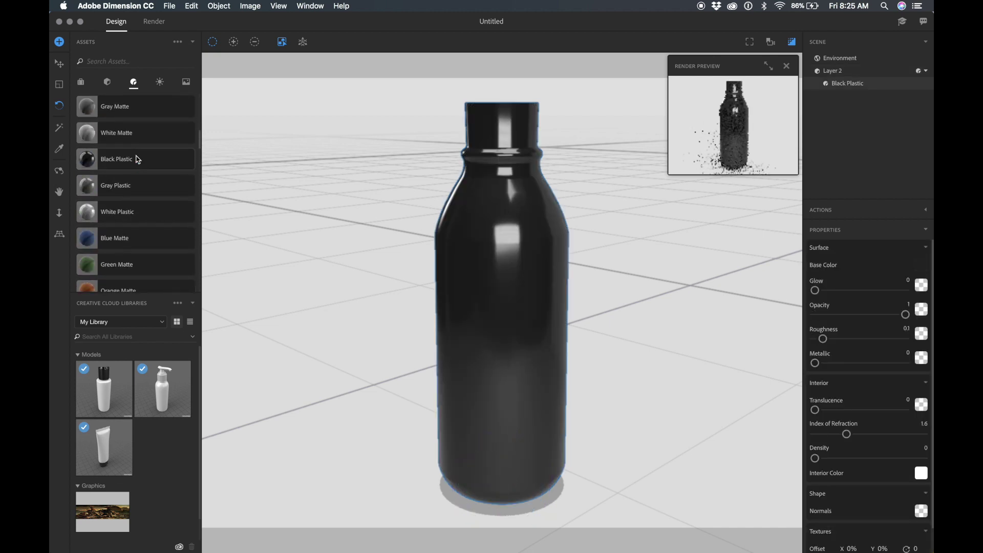
pyautogui.click(135, 212)
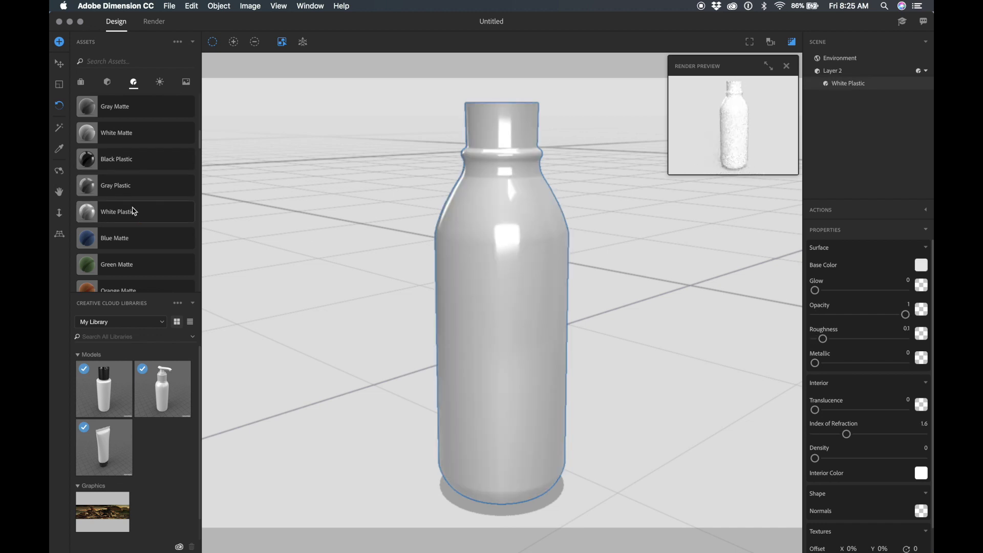
pyautogui.click(218, 6)
# Place TextDesign.png on the bottle as a decal.
pyautogui.moveTo(166, 4)
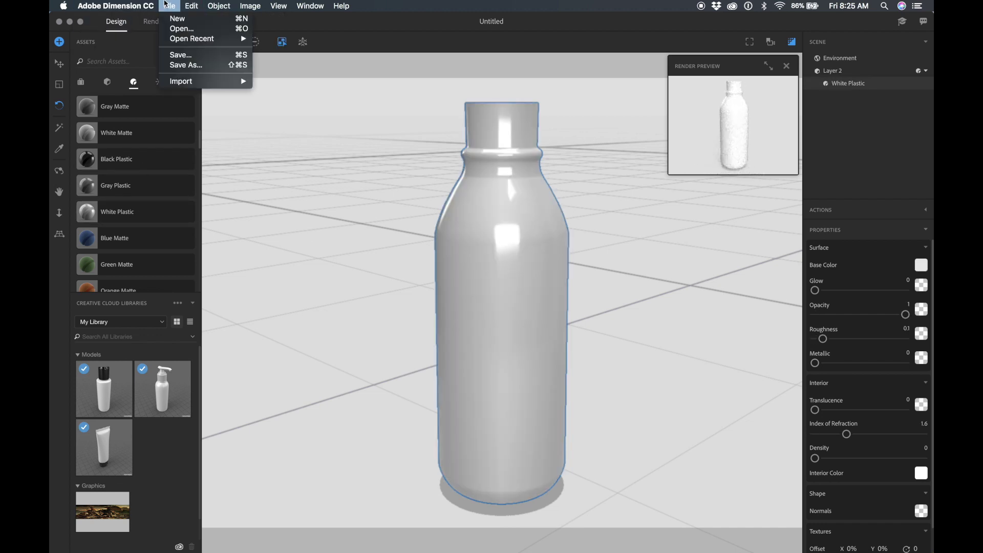
pyautogui.moveTo(180, 81)
pyautogui.click(305, 125)
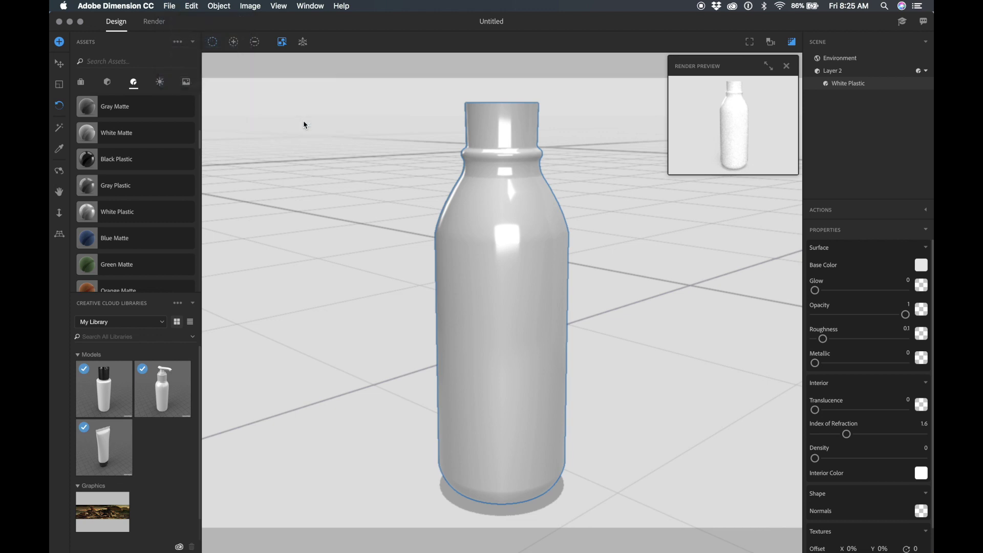
pyautogui.doubleClick(488, 142)
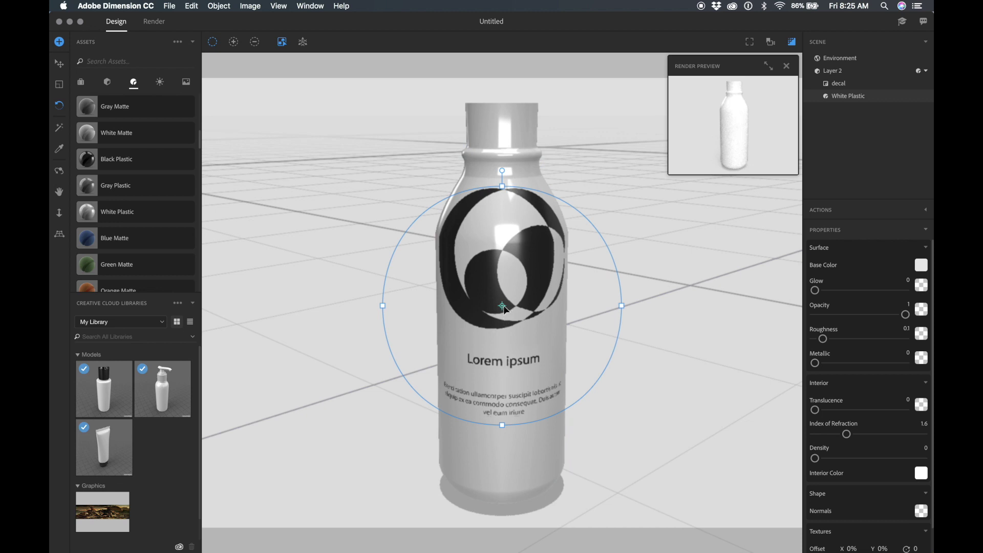
# Move the logo decal to the bottle's mid-body and scale it down to 429%.
pyautogui.moveTo(502, 306); pyautogui.dragTo(500, 359)
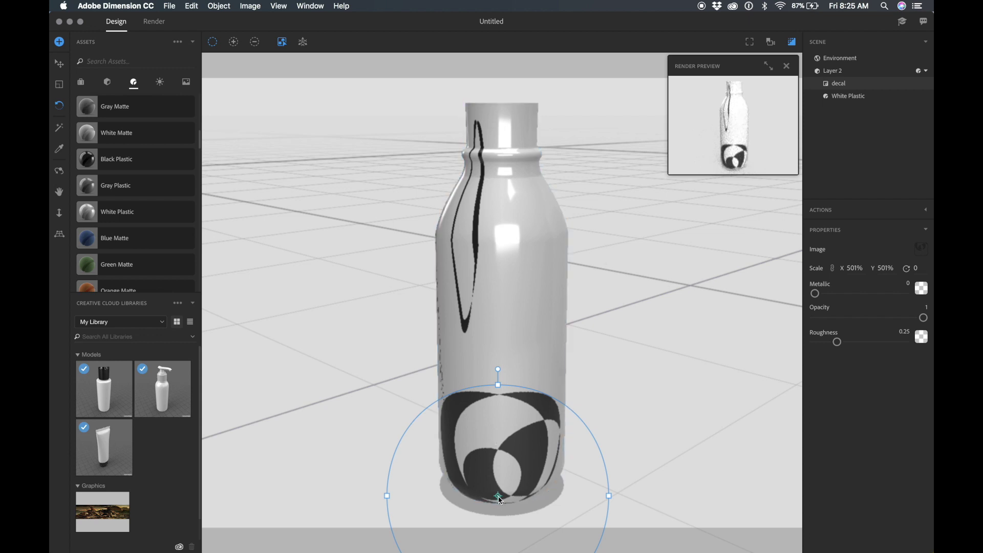
pyautogui.moveTo(500, 500); pyautogui.dragTo(504, 372)
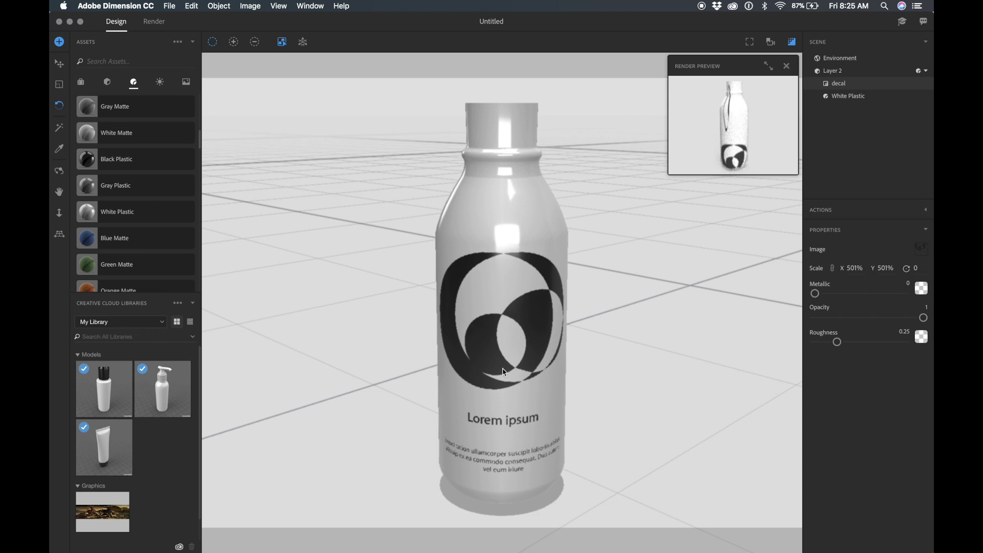
pyautogui.click(504, 255)
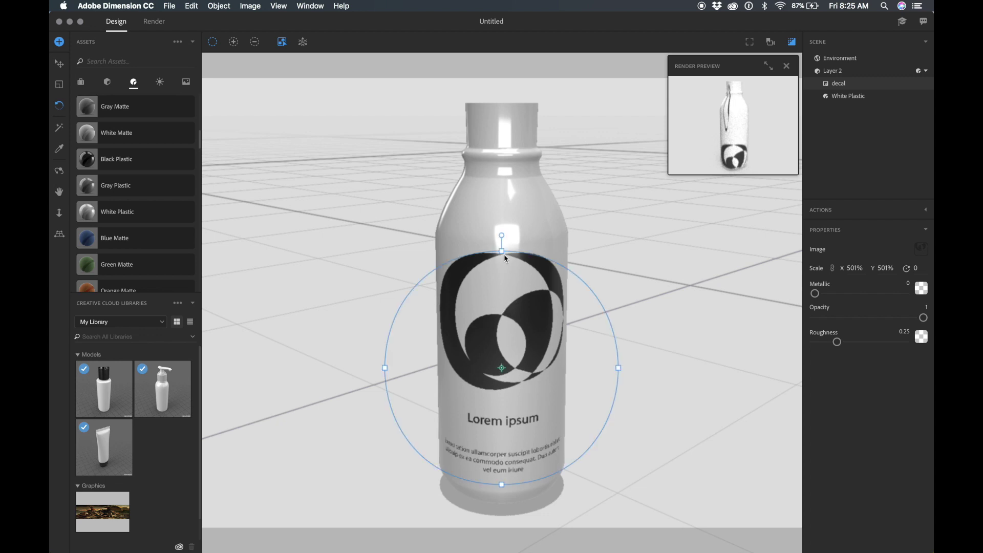
pyautogui.moveTo(505, 255); pyautogui.dragTo(504, 267)
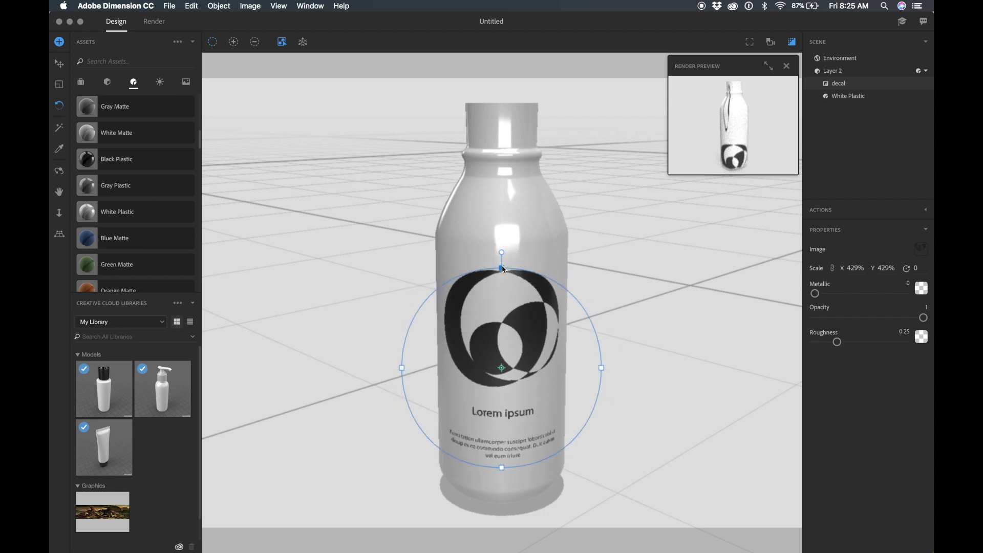
pyautogui.click(681, 310)
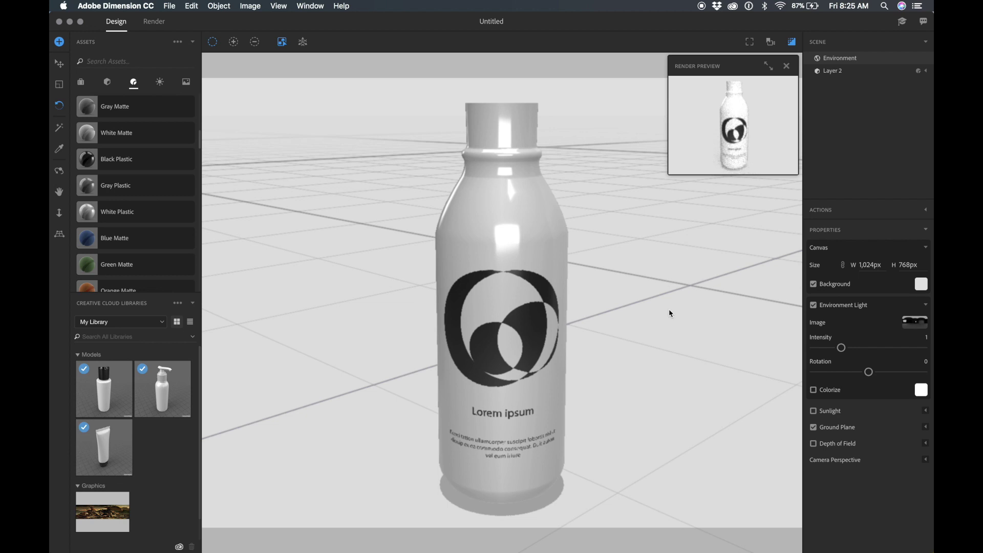
pyautogui.click(147, 21)
# Render the white bottle at Low (Fast) quality to a 16-bit Untitled.psd on the Desktop.
pyautogui.click(874, 71)
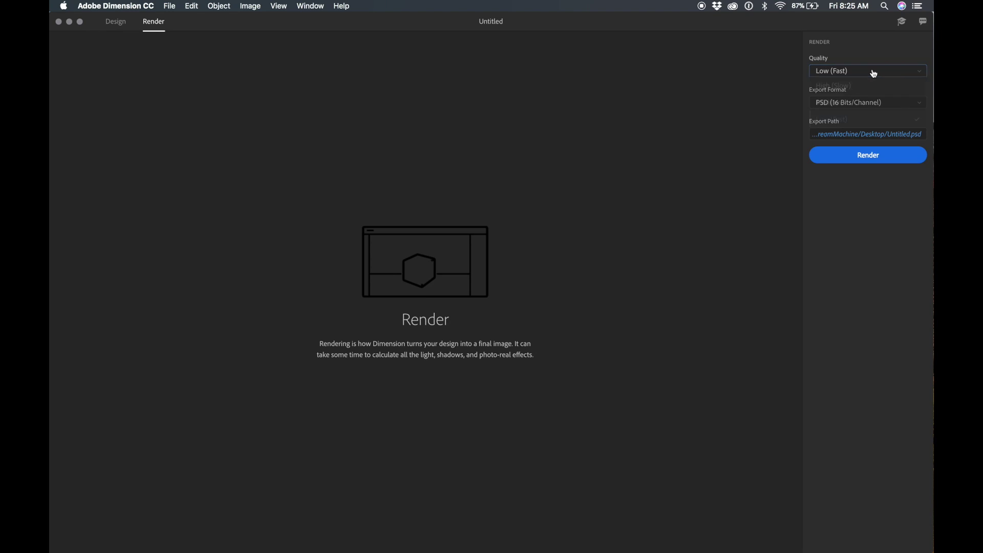
pyautogui.click(853, 125)
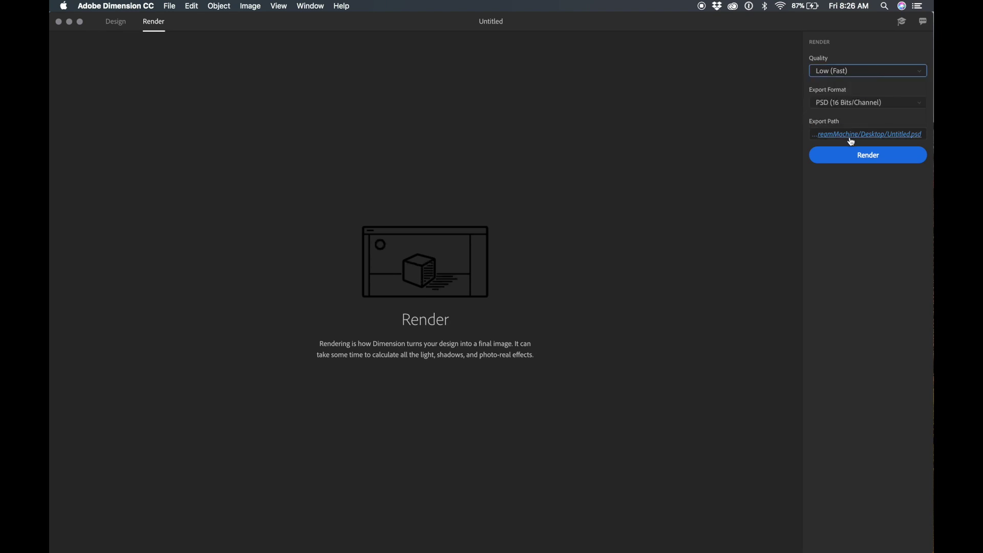
pyautogui.click(849, 155)
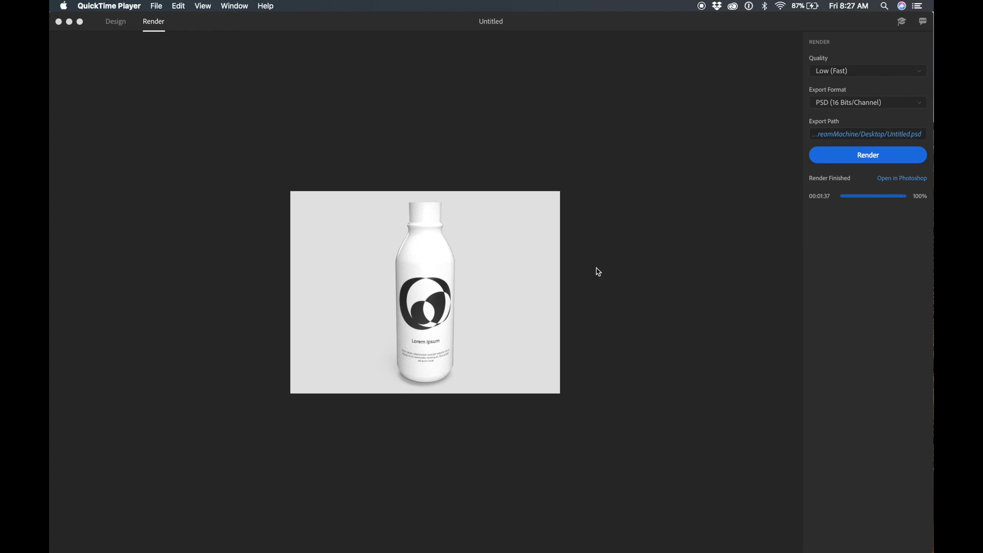
pyautogui.click(905, 183)
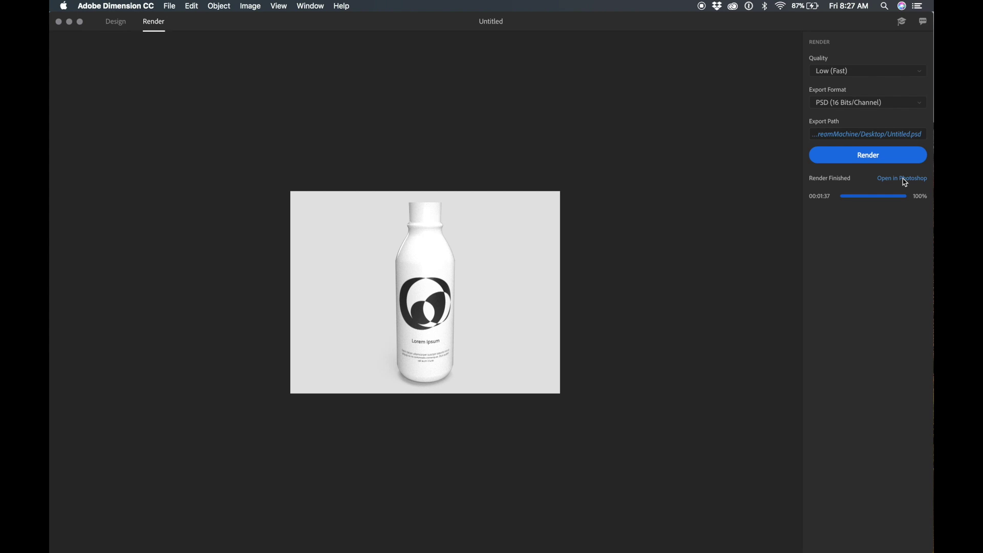
# Open Untitled.psd in Photoshop with the window maximised and the image fitted on screen.
pyautogui.click(905, 179)
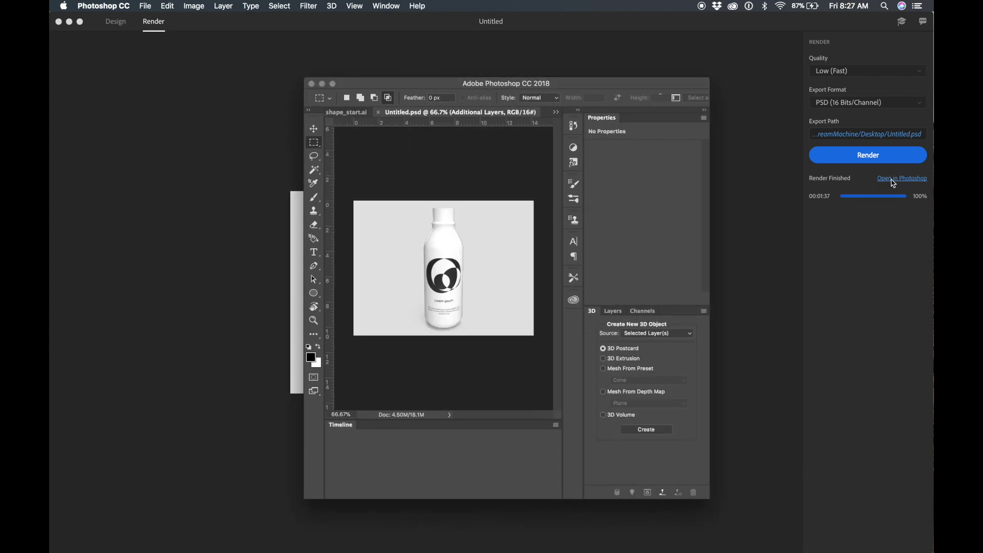
pyautogui.click(332, 83)
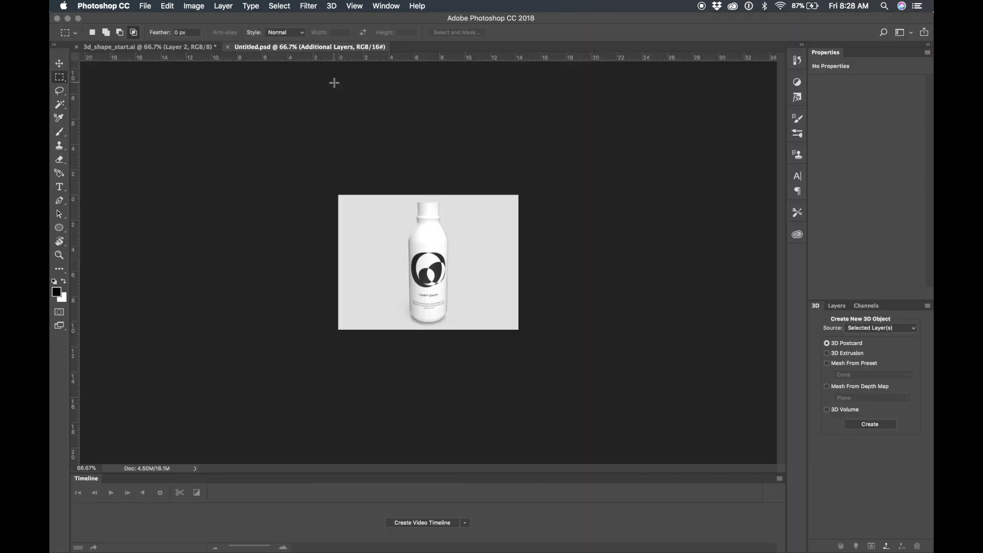
pyautogui.press('super+0')
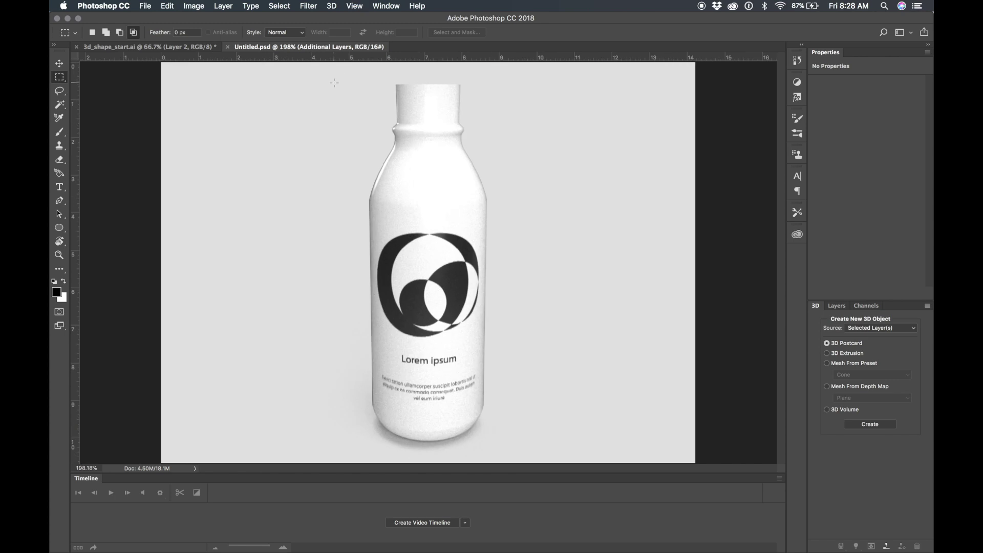
pyautogui.click(194, 5)
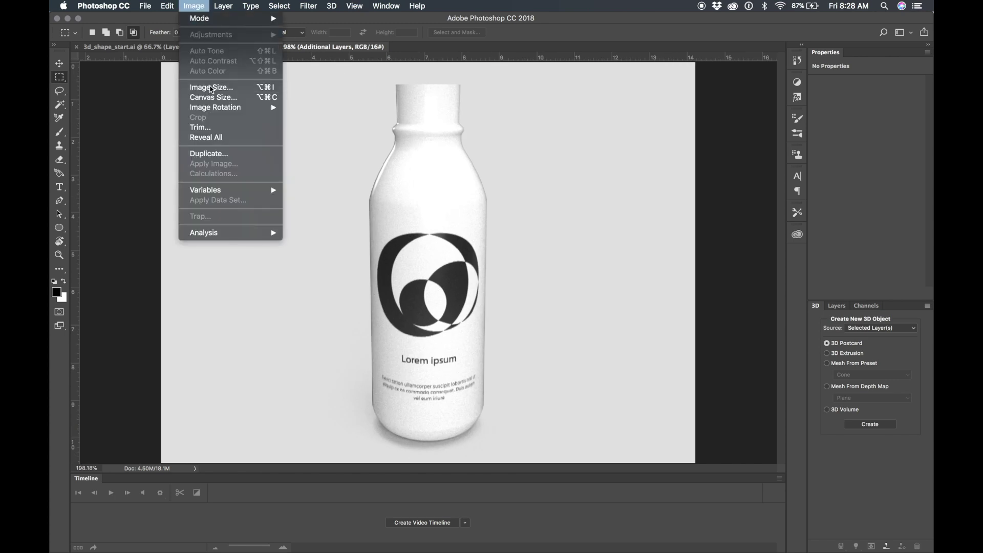
# Check the image size in inches (14.222 × 10.667) and cancel without resizing.
pyautogui.click(209, 88)
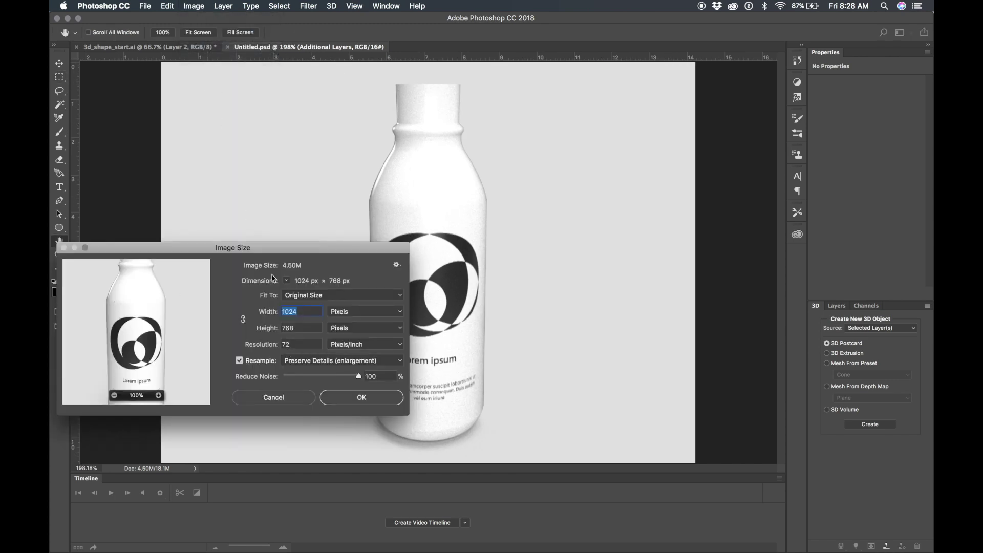
pyautogui.click(334, 312)
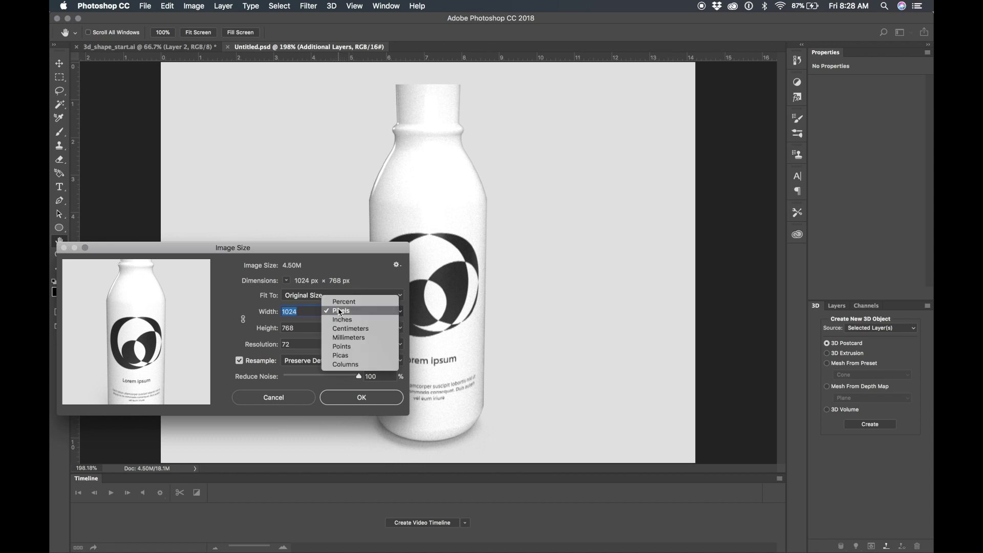
pyautogui.click(338, 319)
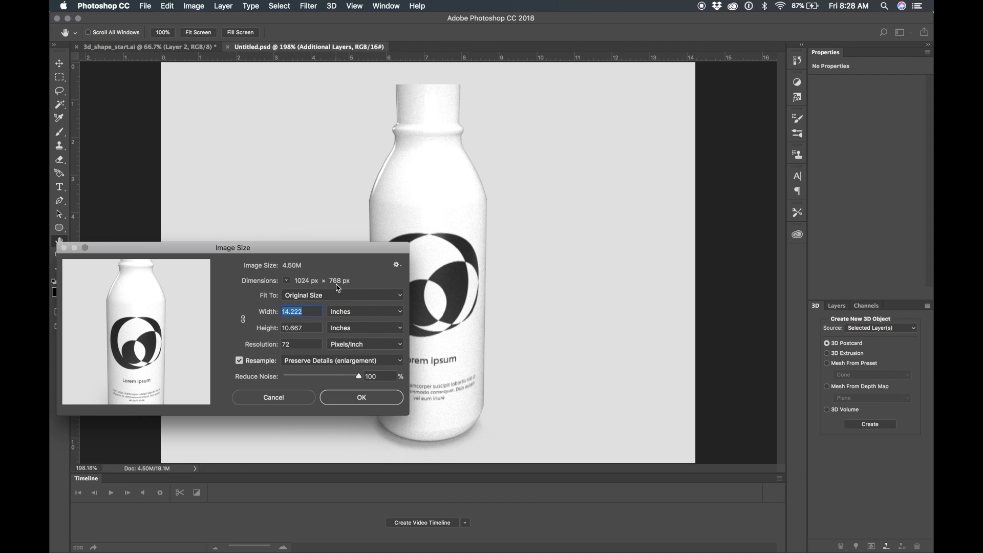
pyautogui.click(273, 401)
# Hide the Background Color layer, leaving the Additional Layers passes hidden.
pyautogui.click(838, 306)
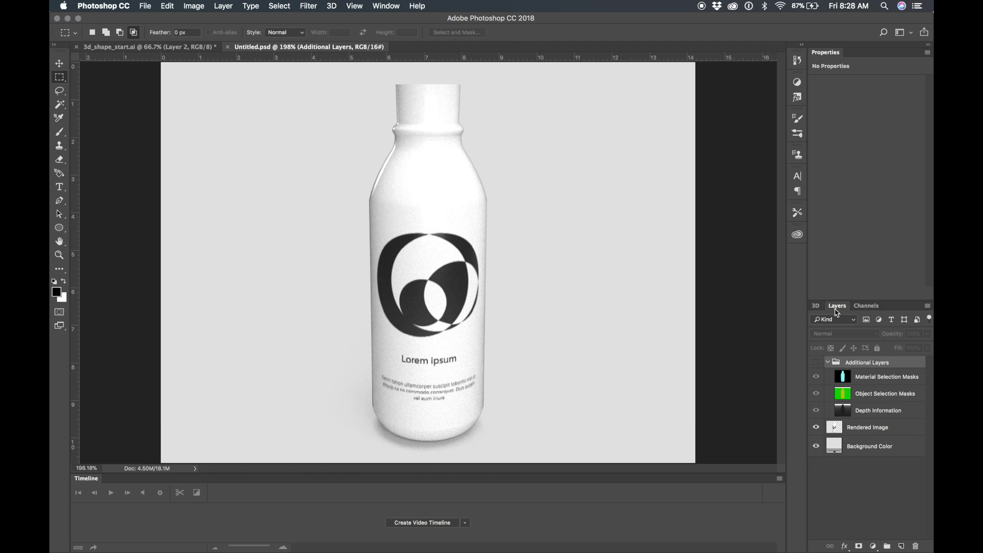
pyautogui.click(816, 446)
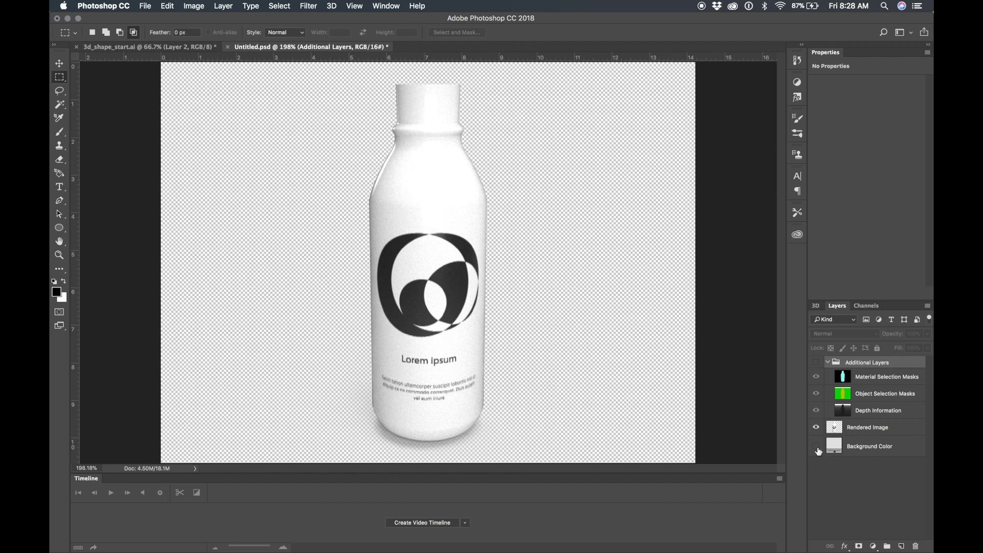
pyautogui.click(828, 362)
pyautogui.click(816, 362)
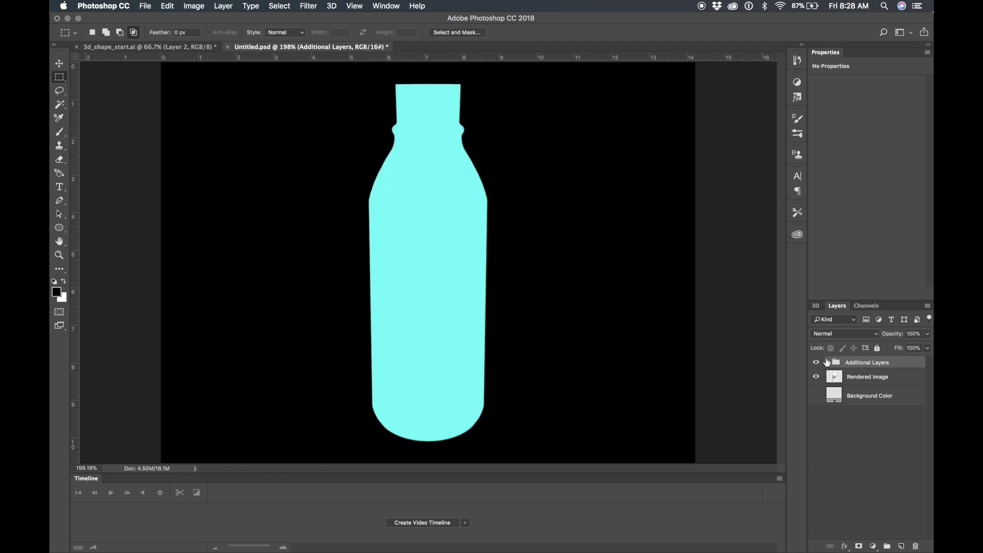
pyautogui.click(828, 362)
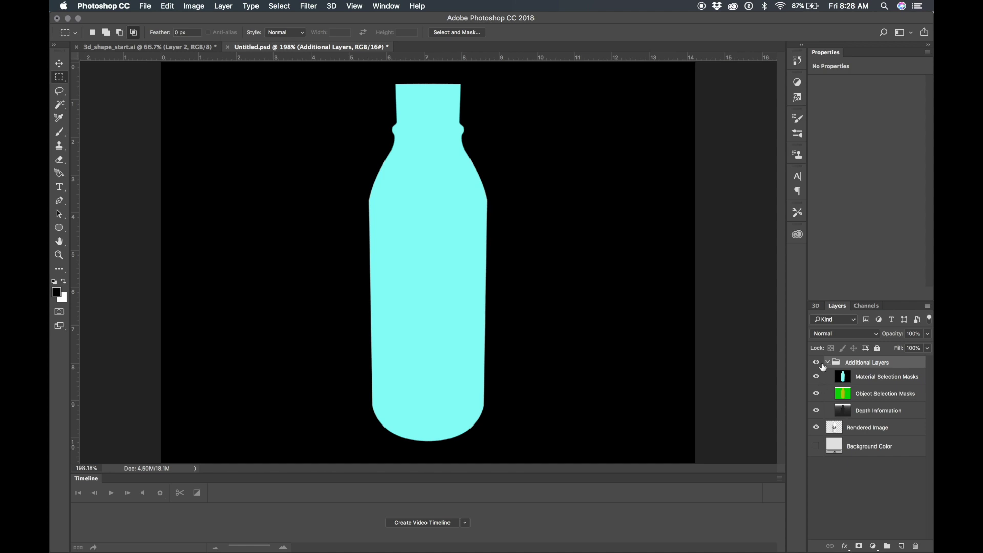
pyautogui.click(817, 363)
pyautogui.click(827, 362)
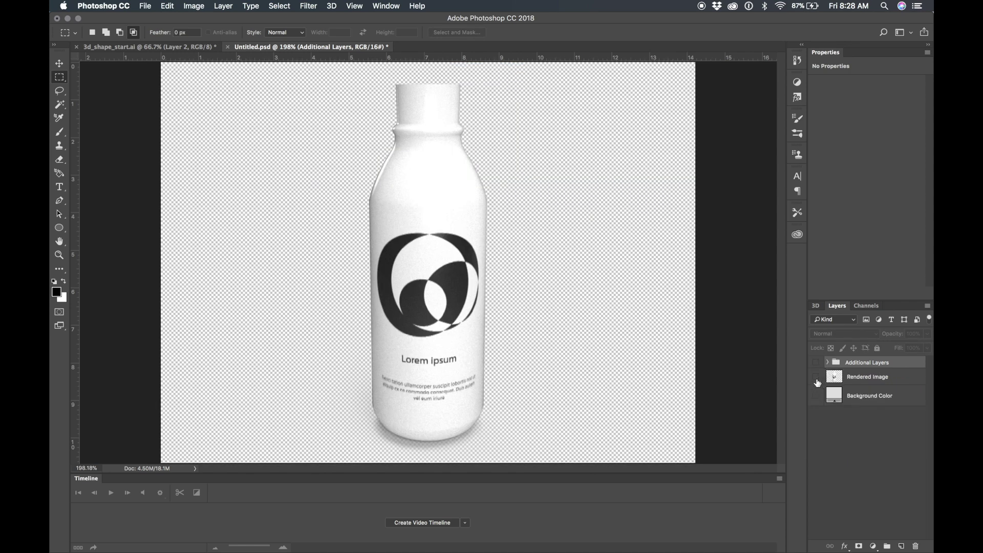
pyautogui.click(816, 377)
pyautogui.click(816, 376)
# Move the Rendered Image layer slightly up and to the right.
pyautogui.click(848, 380)
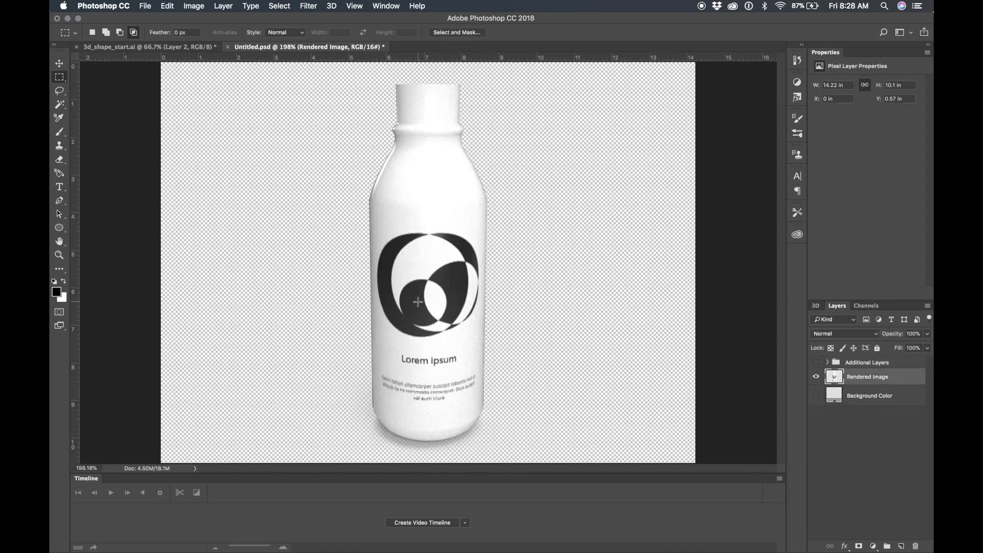
pyautogui.press('v')
pyautogui.moveTo(421, 305)
pyautogui.mouseDown()
pyautogui.moveTo(432, 284)
pyautogui.moveTo(553, 306)
pyautogui.moveTo(414, 241)
pyautogui.moveTo(456, 277)
pyautogui.moveTo(429, 295)
pyautogui.mouseUp()
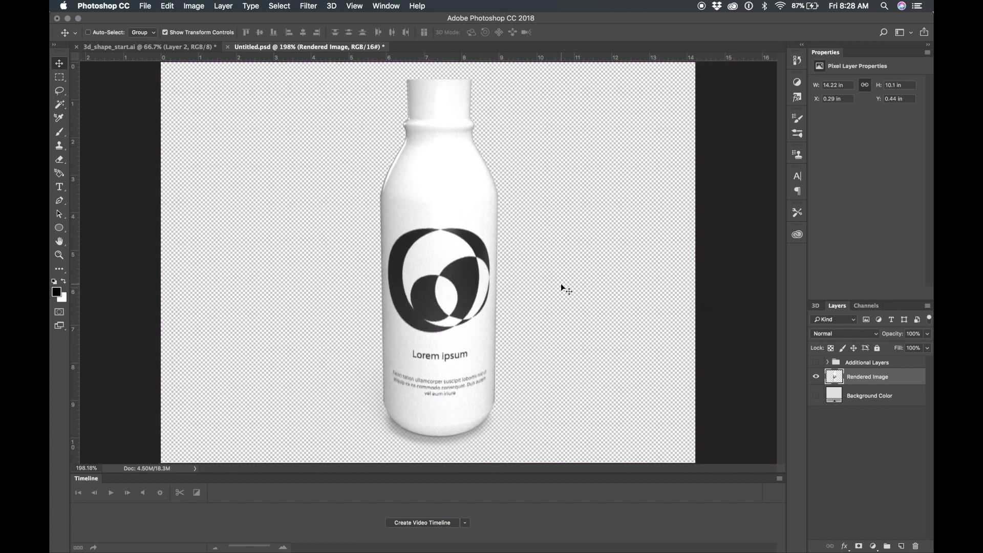
pyautogui.press('m')
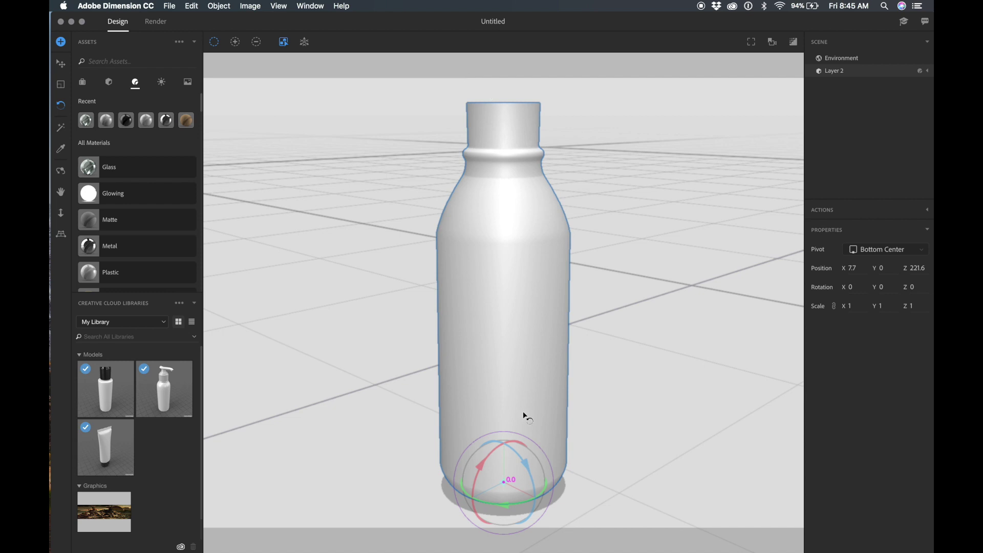
# Spin the bottle to Y 156.4° and expand Layer 2 to list its five materials.
pyautogui.moveTo(503, 483); pyautogui.dragTo(395, 448)
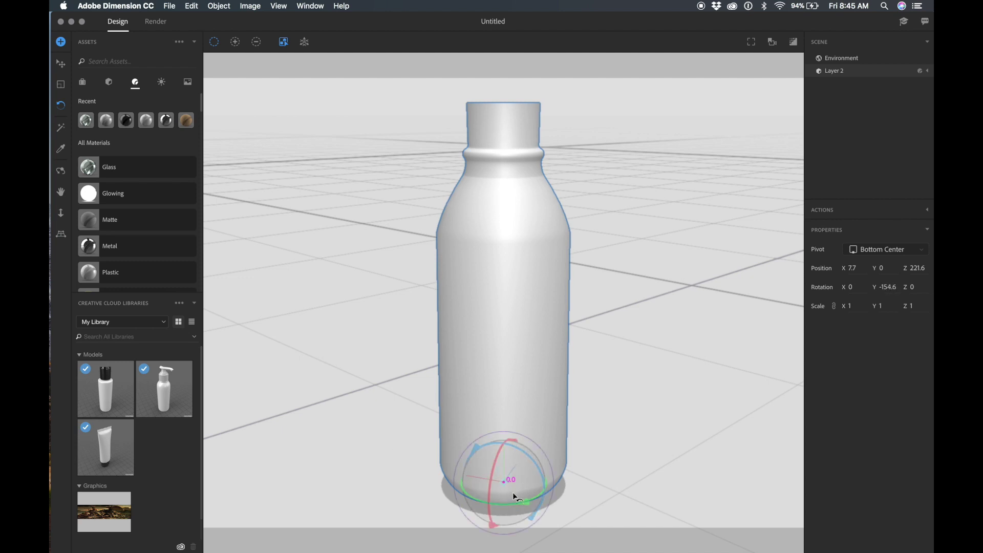
pyautogui.moveTo(517, 501); pyautogui.dragTo(491, 506)
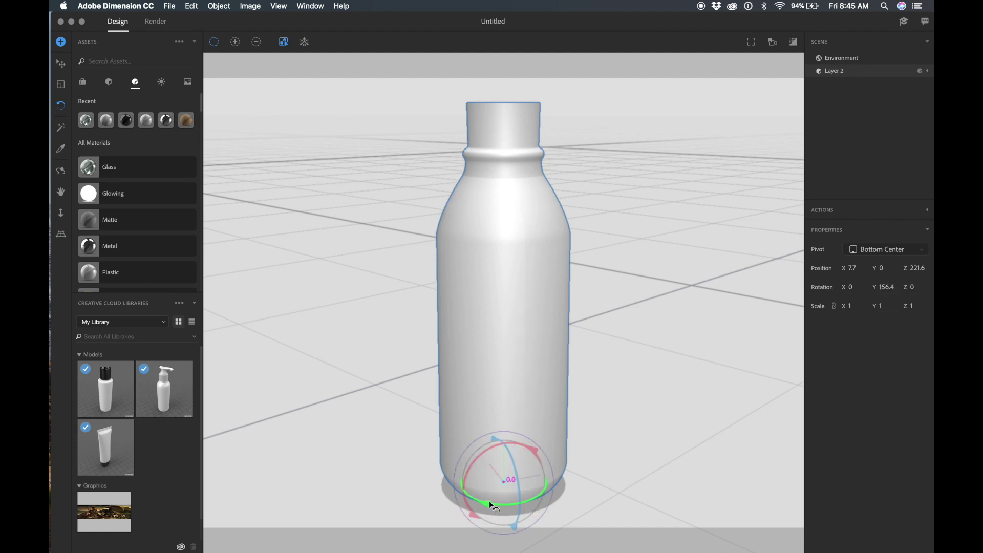
pyautogui.click(928, 72)
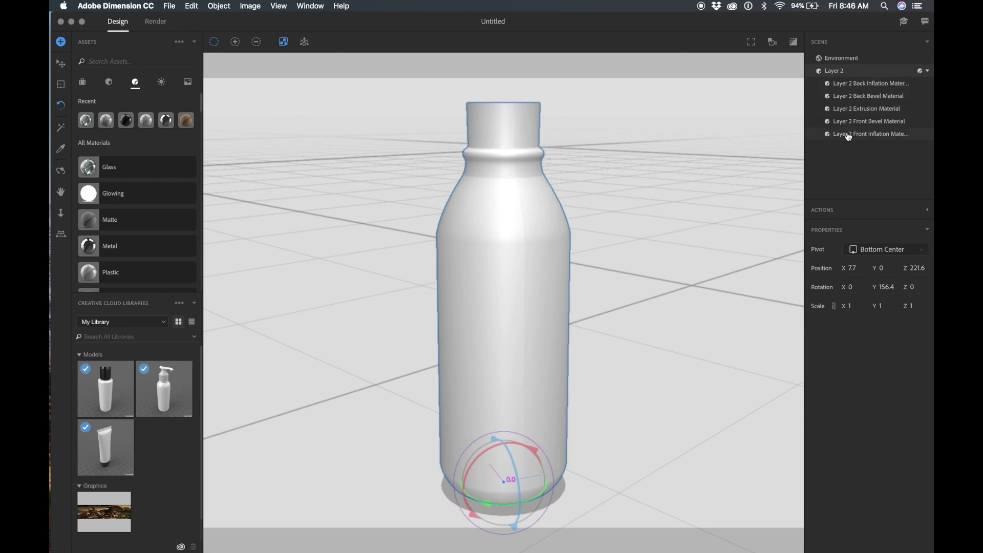
# Drop the Extrusion Material's opacity to 0 and lower the Back Inflation Material's opacity.
pyautogui.click(852, 110)
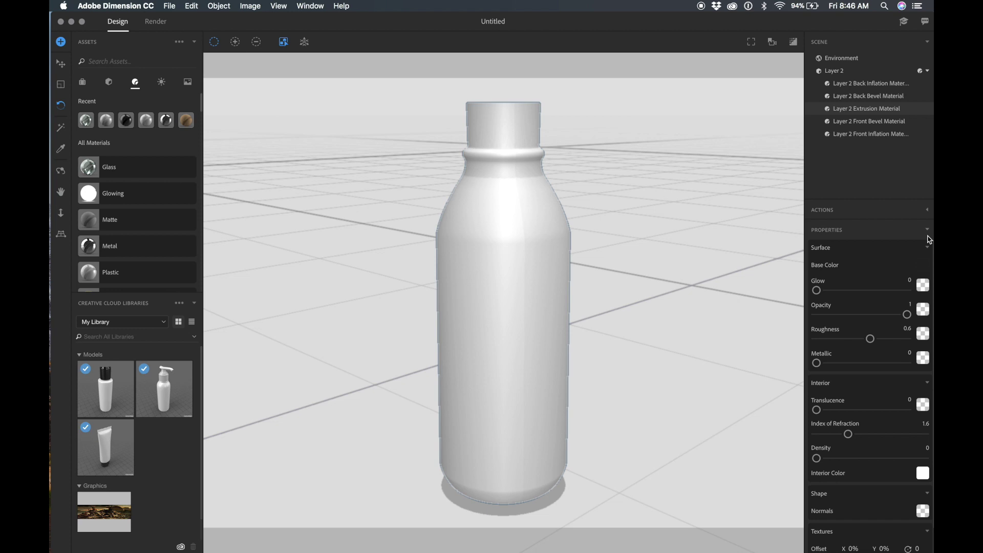
pyautogui.moveTo(907, 315); pyautogui.dragTo(604, 373)
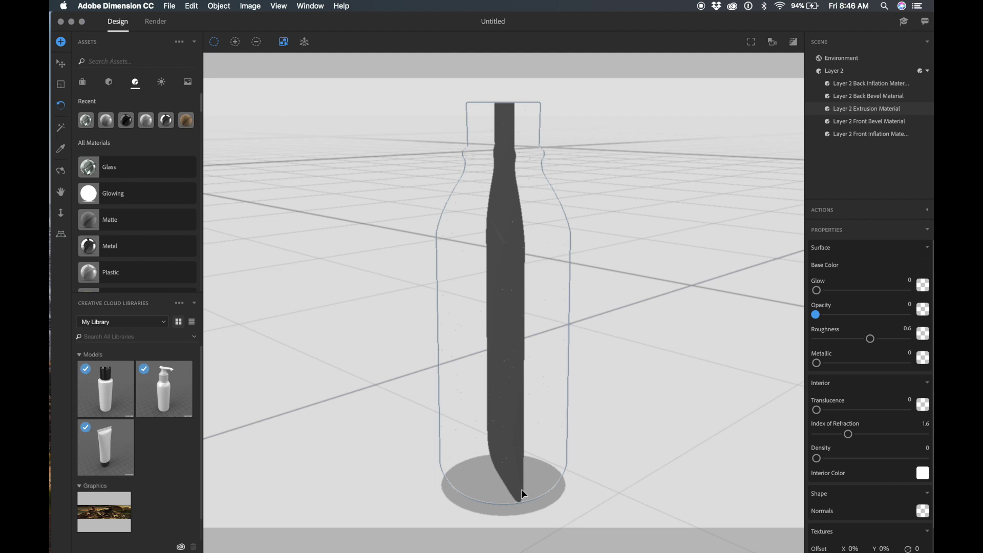
pyautogui.click(868, 84)
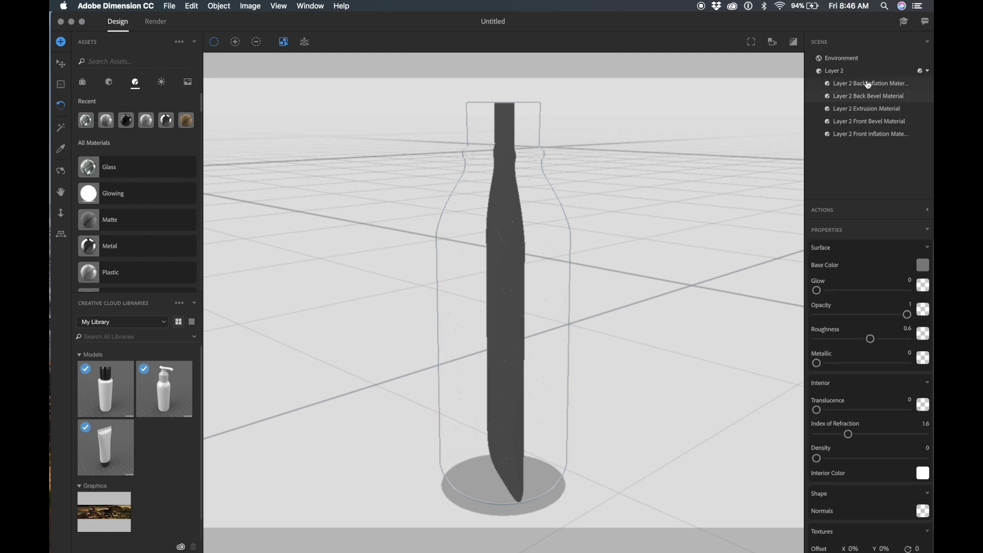
pyautogui.click(865, 121)
pyautogui.click(861, 136)
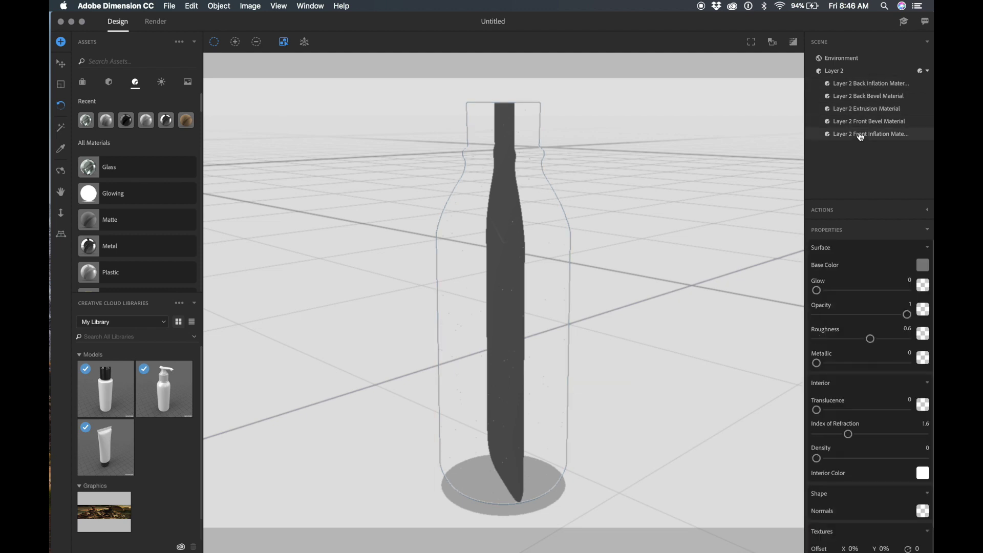
pyautogui.click(861, 86)
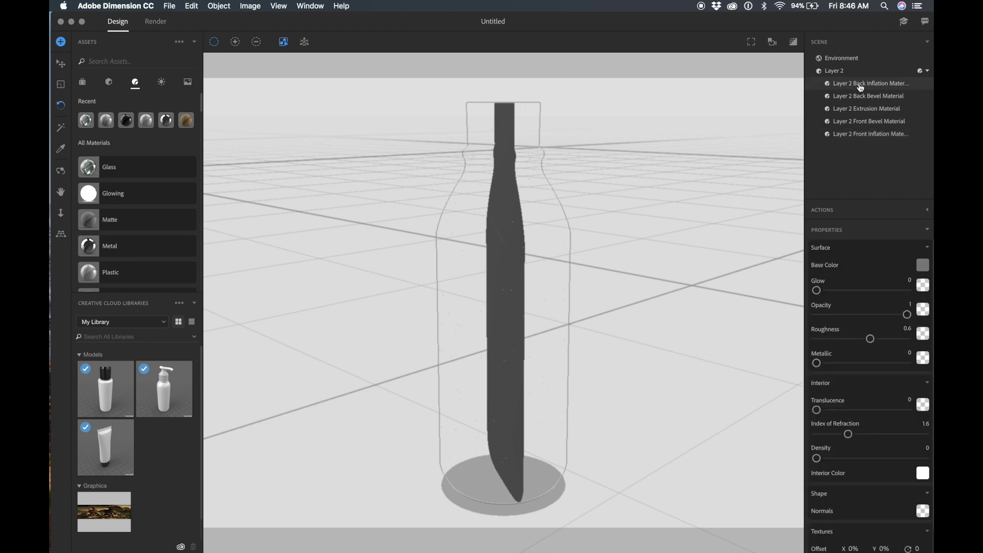
pyautogui.moveTo(907, 314); pyautogui.dragTo(768, 314)
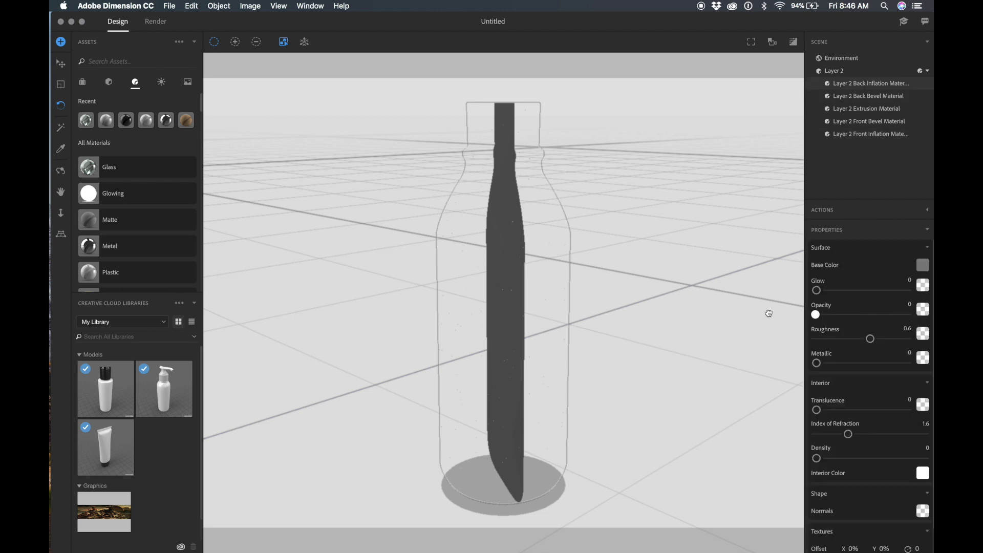
# Set the Back Bevel, Front Bevel and Front Inflation materials' opacity to 0.
pyautogui.click(883, 96)
pyautogui.moveTo(907, 315); pyautogui.dragTo(760, 315)
pyautogui.click(904, 127)
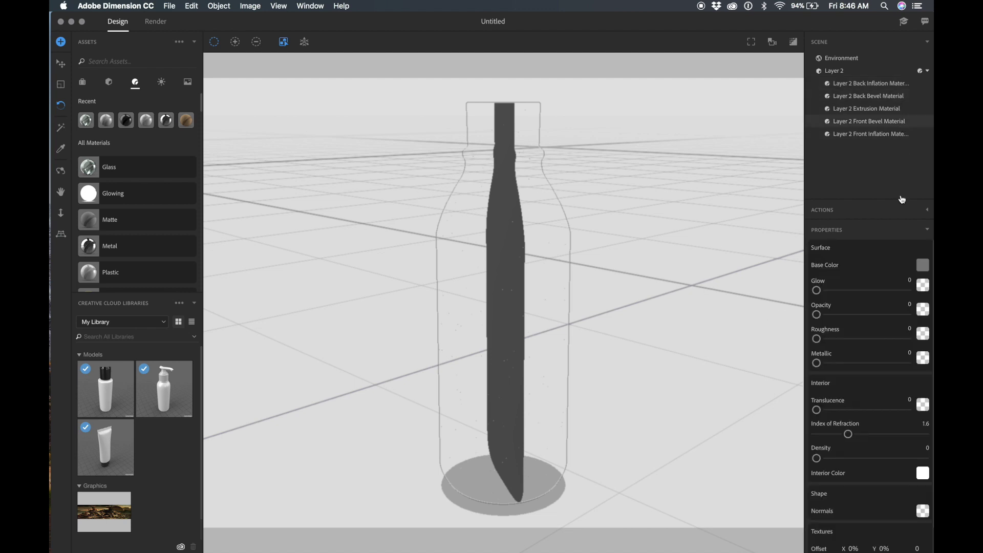
pyautogui.moveTo(908, 315); pyautogui.dragTo(780, 311)
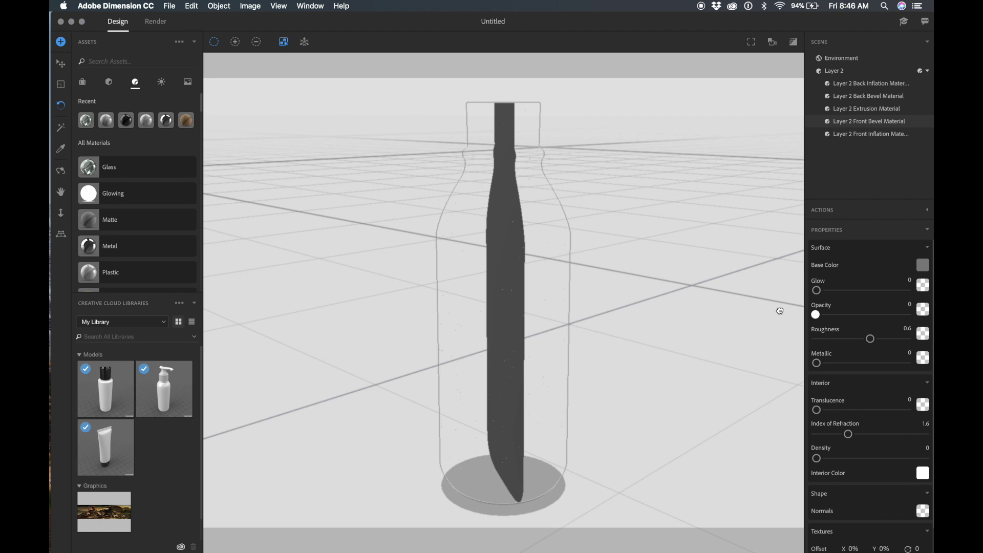
pyautogui.click(900, 133)
pyautogui.moveTo(909, 315); pyautogui.dragTo(765, 314)
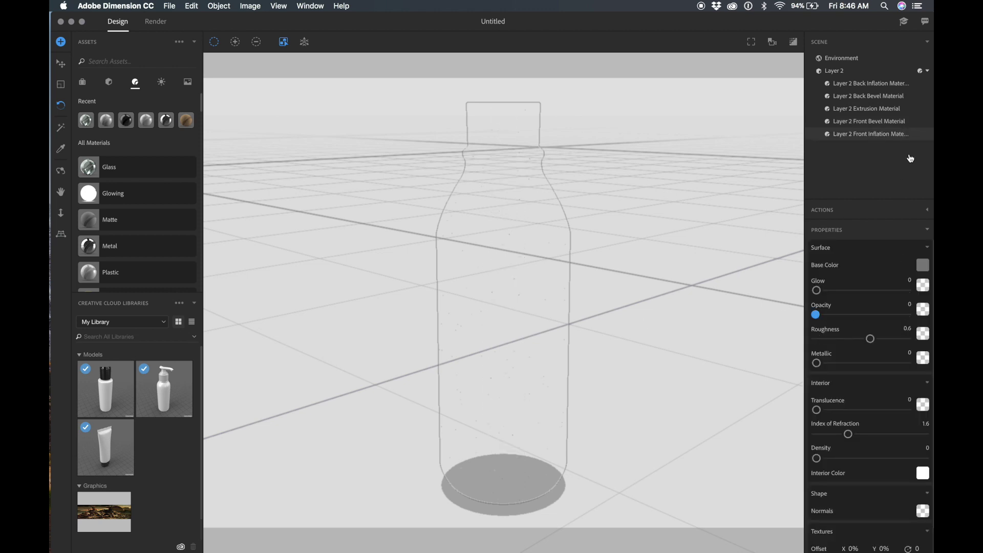
# Readjust opacities: Front Bevel 0.51, Back Bevel 0, Back Inflation full, Extrusion back to 1.
pyautogui.click(901, 121)
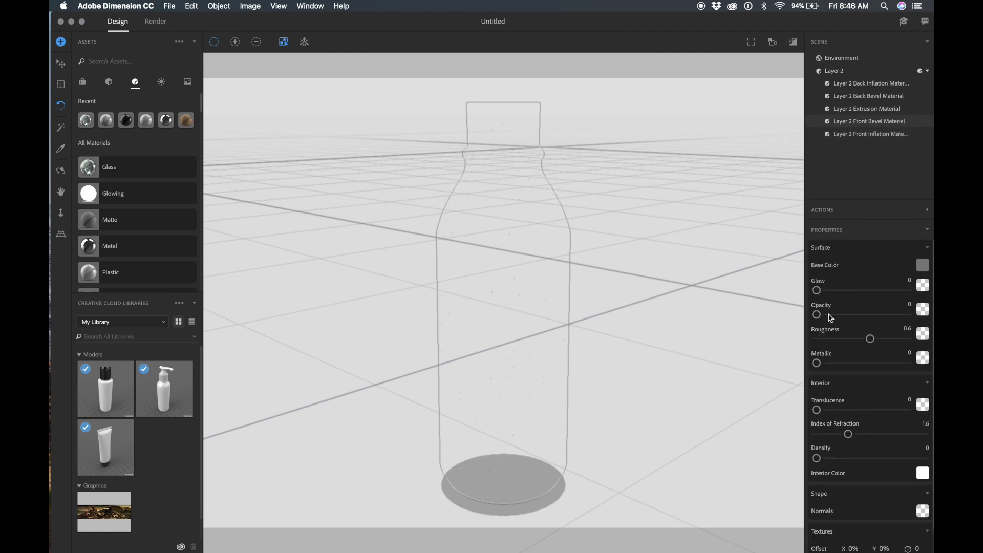
pyautogui.moveTo(816, 314); pyautogui.dragTo(728, 301)
pyautogui.click(854, 96)
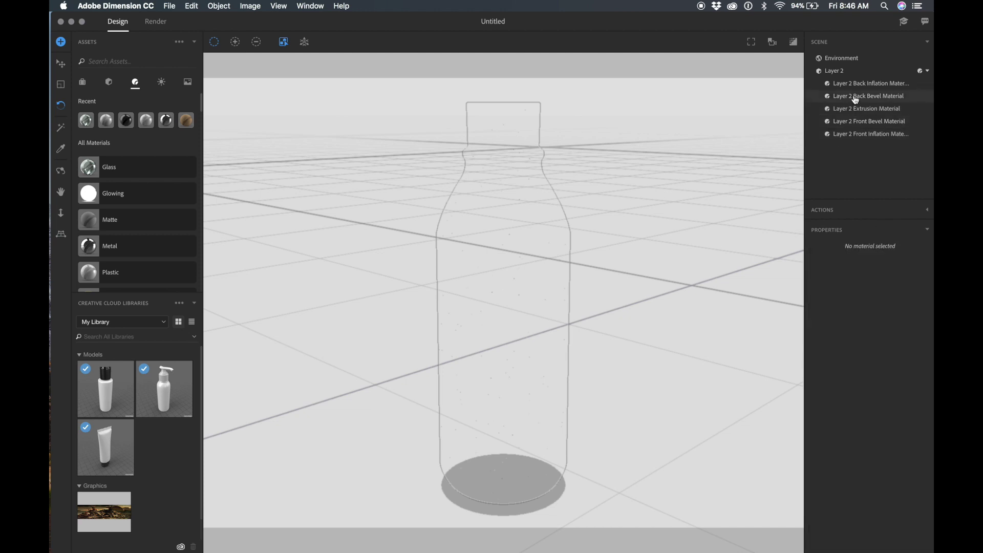
pyautogui.moveTo(818, 316); pyautogui.dragTo(737, 287)
pyautogui.click(845, 85)
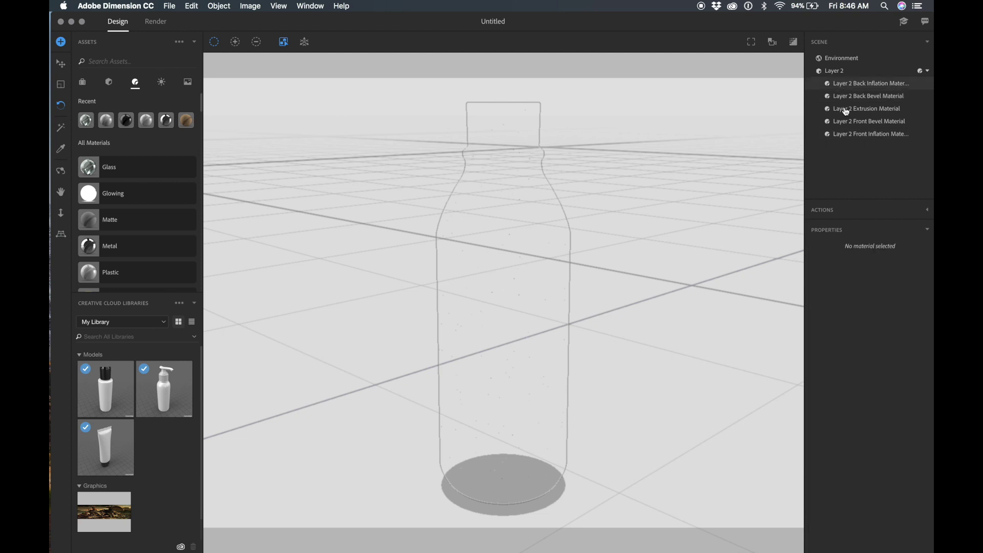
pyautogui.moveTo(818, 314); pyautogui.dragTo(722, 301)
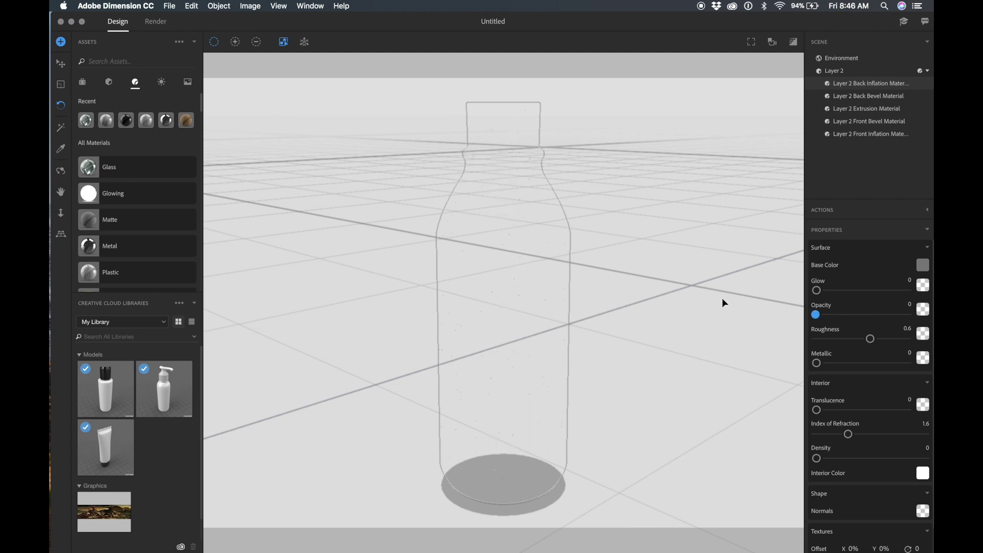
pyautogui.click(869, 86)
pyautogui.click(865, 135)
pyautogui.click(866, 108)
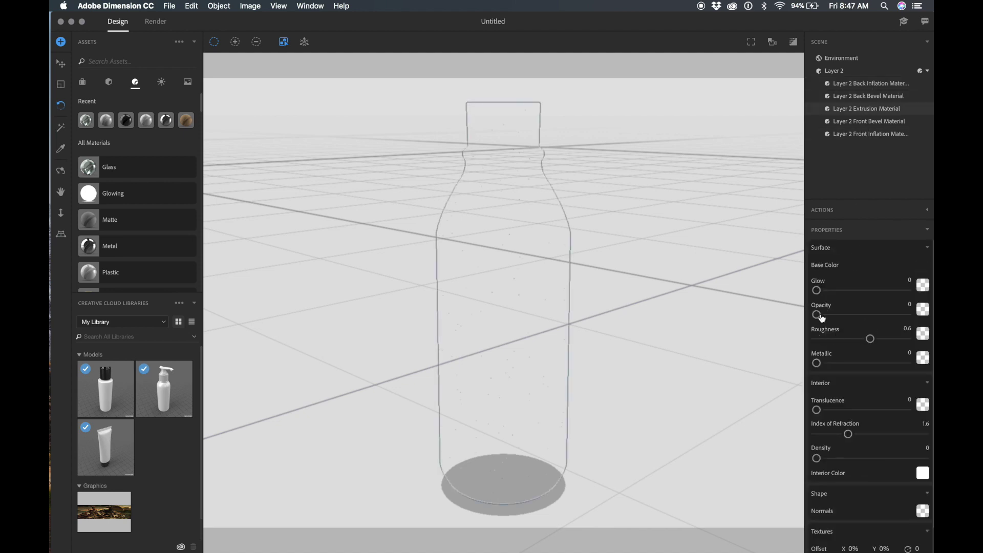
pyautogui.moveTo(817, 314); pyautogui.dragTo(772, 337)
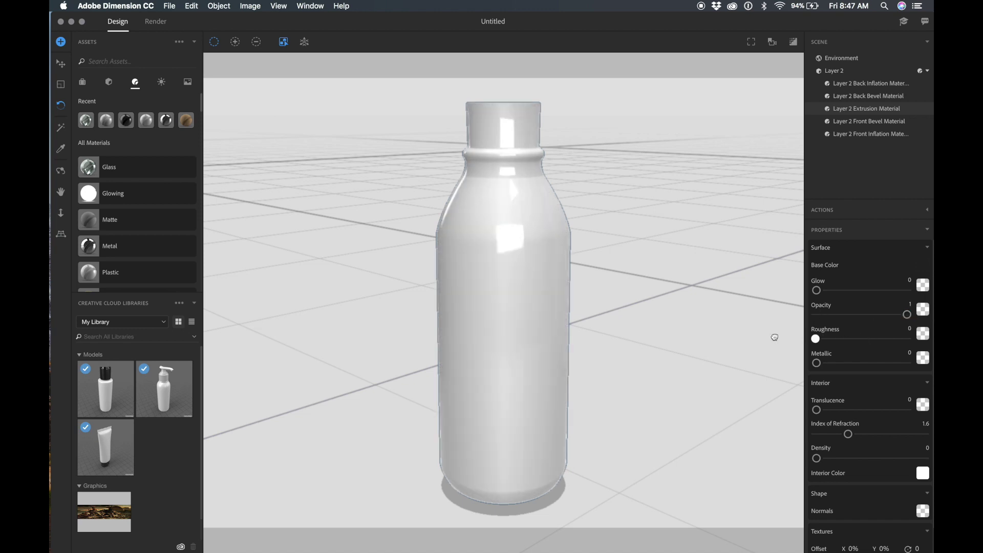
# Apply the Glass material to the bottle's Layer 2 Extrusion Material.
pyautogui.click(118, 163)
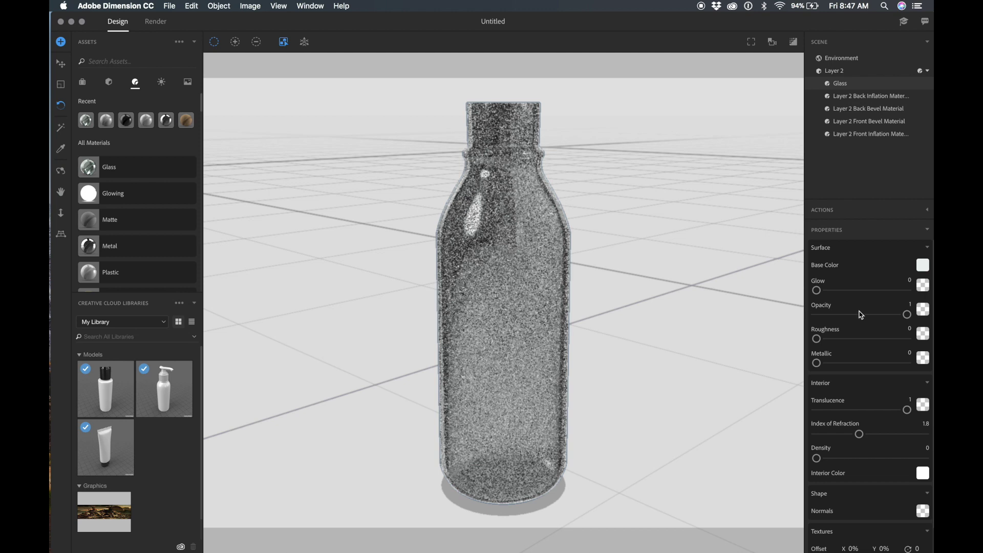
# Place TestDesign.png on the glass bottle as a decal.
pyautogui.click(170, 5)
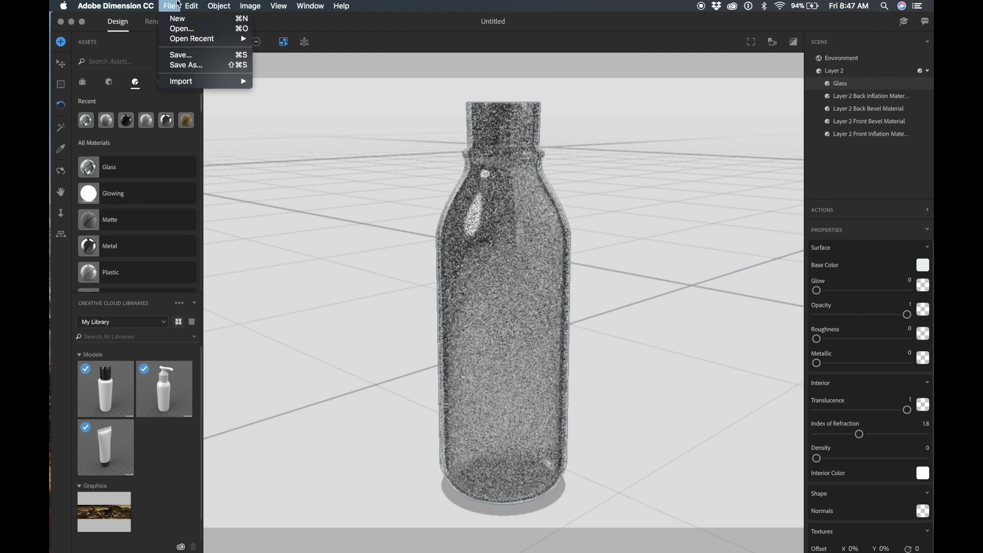
pyautogui.moveTo(191, 82)
pyautogui.click(325, 123)
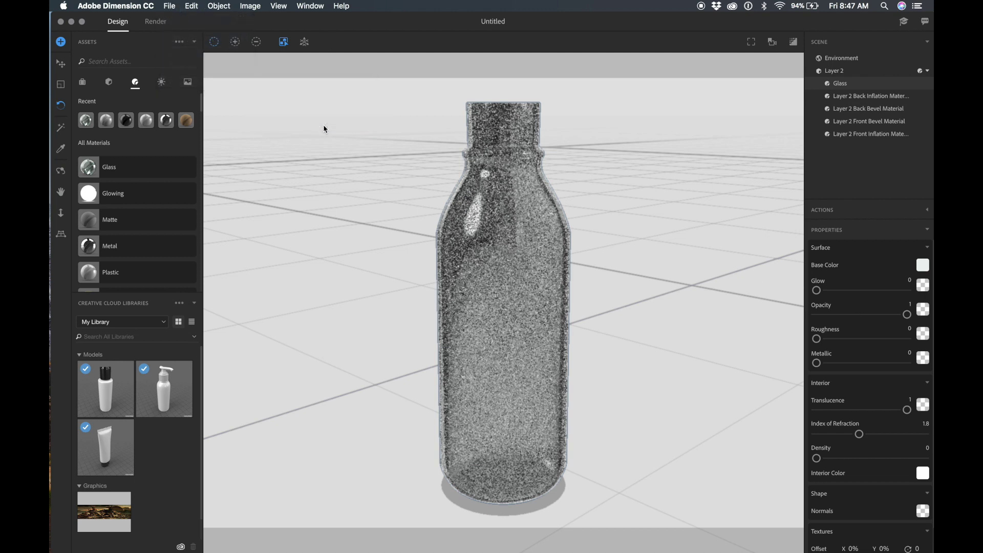
pyautogui.click(446, 141)
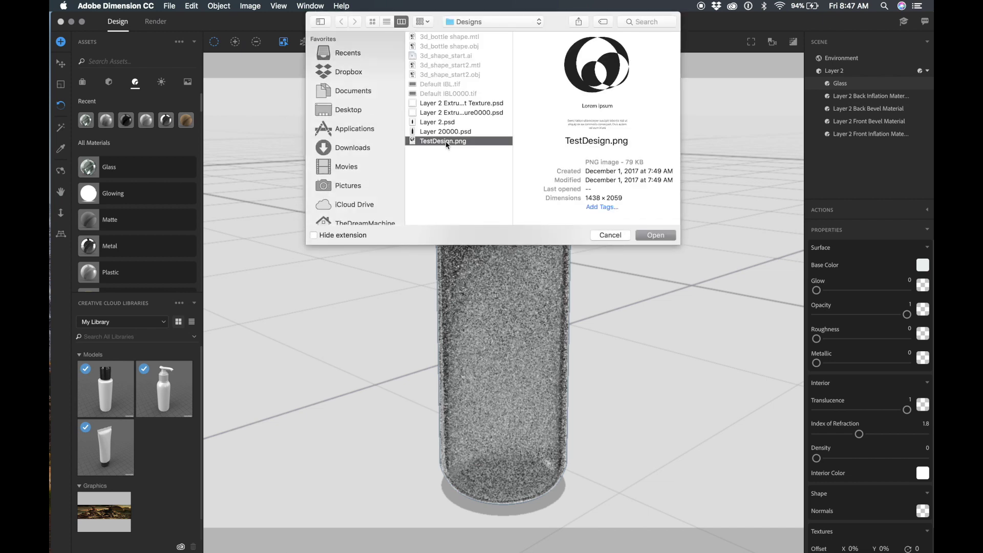
pyautogui.doubleClick(446, 142)
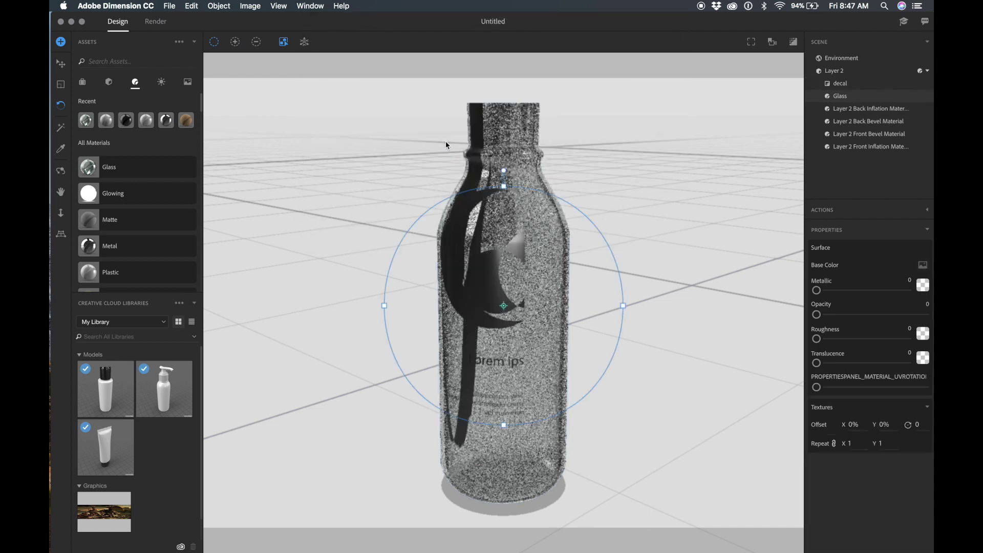
# Turn the bottle to Y -140.4° so the logo faces front, then shrink the decal to 454%.
pyautogui.moveTo(504, 375); pyautogui.dragTo(440, 342)
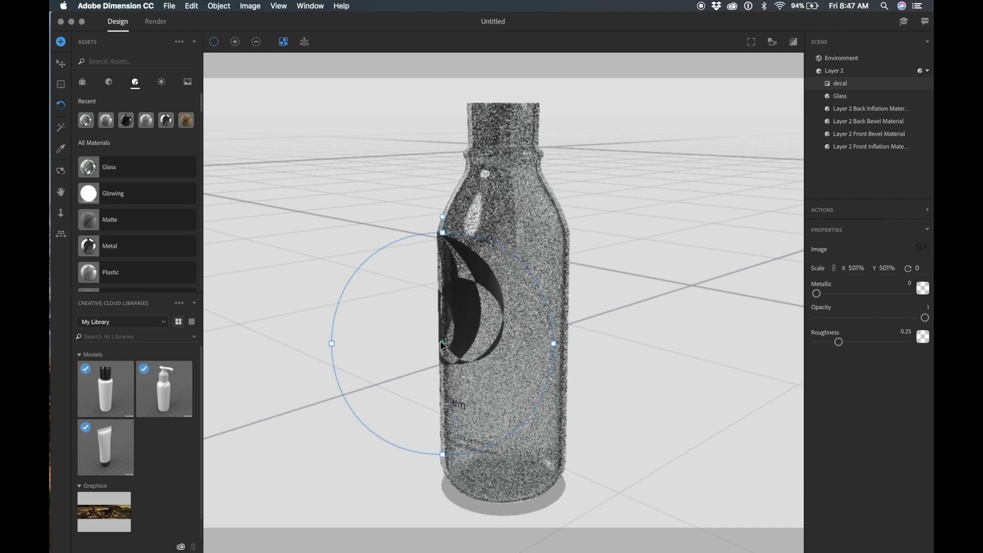
pyautogui.click(859, 73)
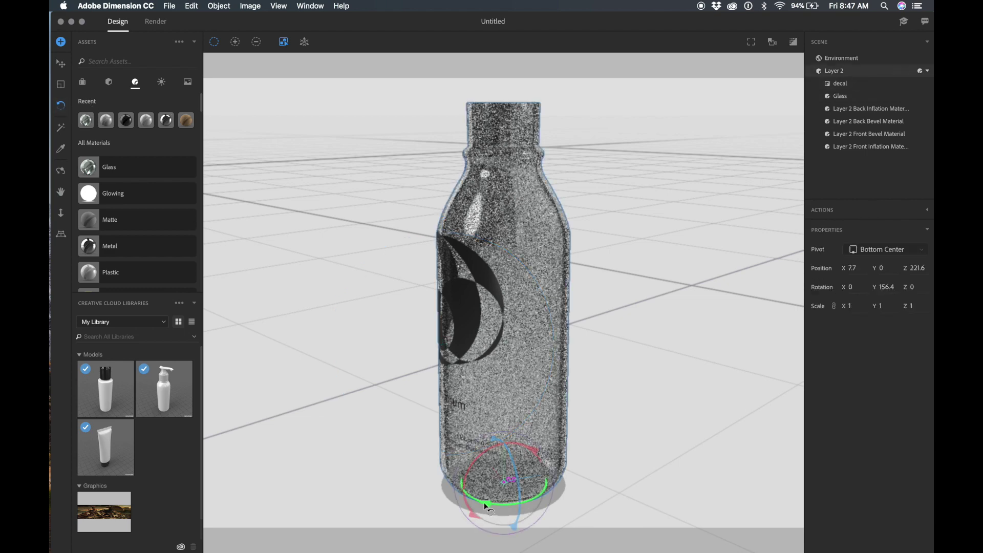
pyautogui.moveTo(490, 510); pyautogui.dragTo(529, 508)
pyautogui.click(877, 84)
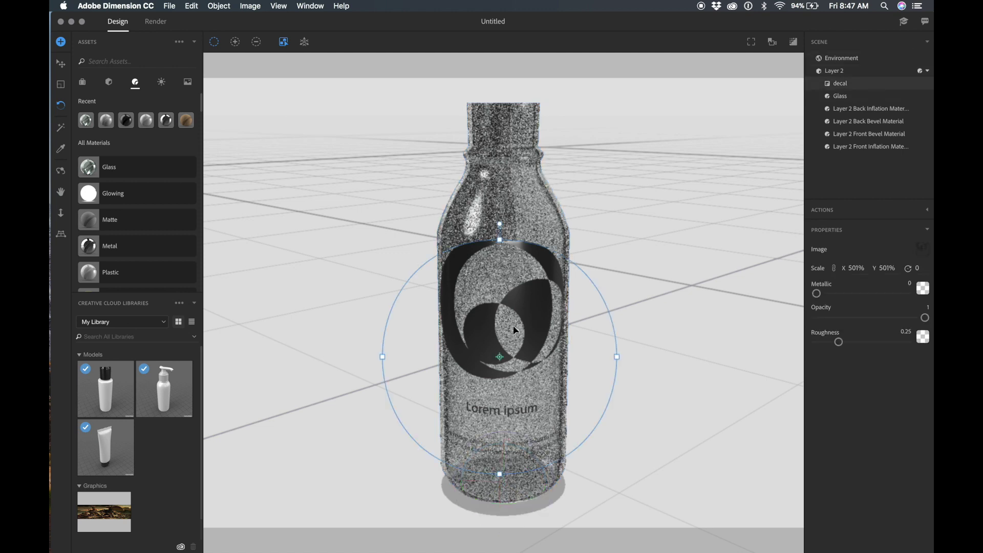
pyautogui.moveTo(499, 241); pyautogui.dragTo(499, 250)
# Turn on the render preview and expand it to fill the viewport.
pyautogui.click(793, 41)
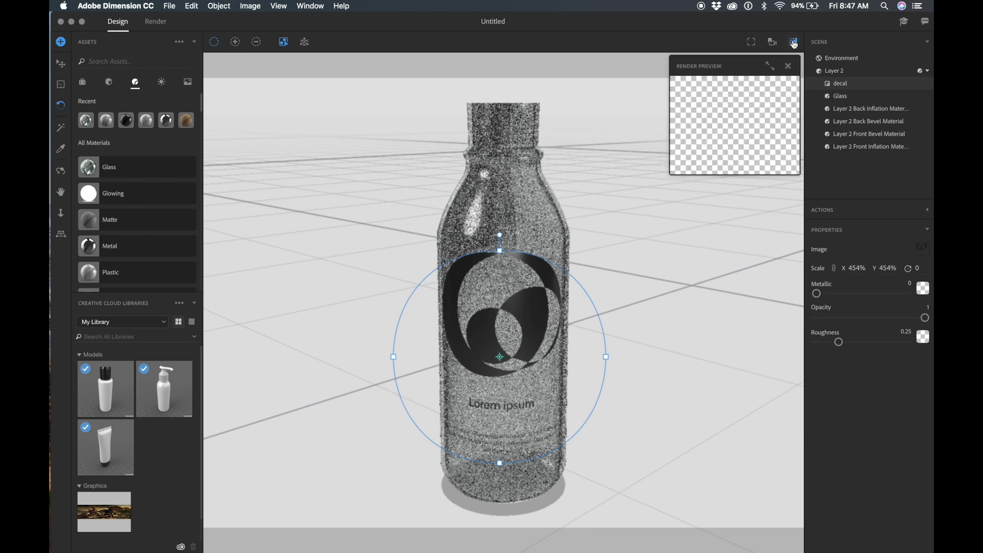
pyautogui.click(771, 70)
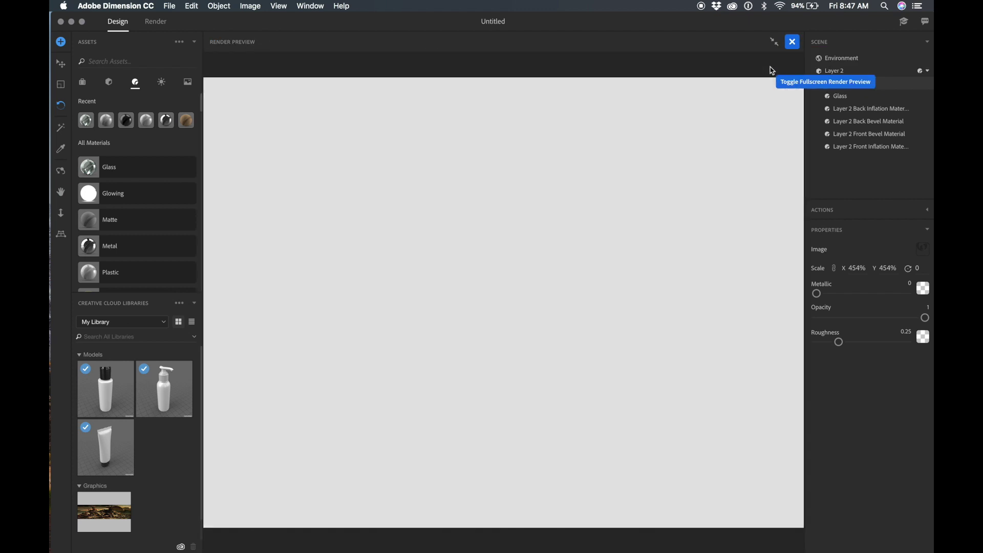